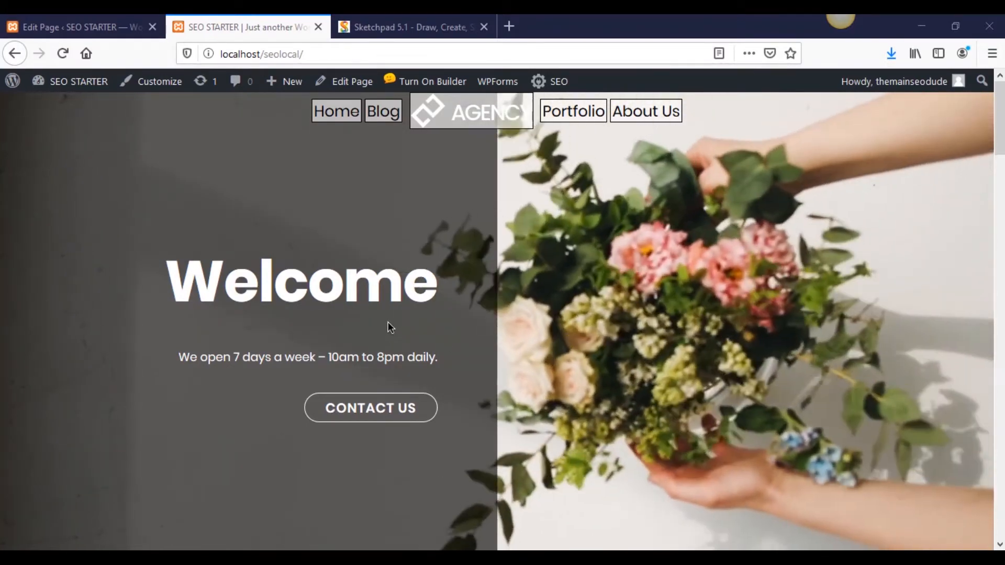
# Step: Turn on the front-end builder for the home page from the link just above the footer
pyautogui.scroll(-15, 388, 322)
pyautogui.scroll(-20, 445, 333)
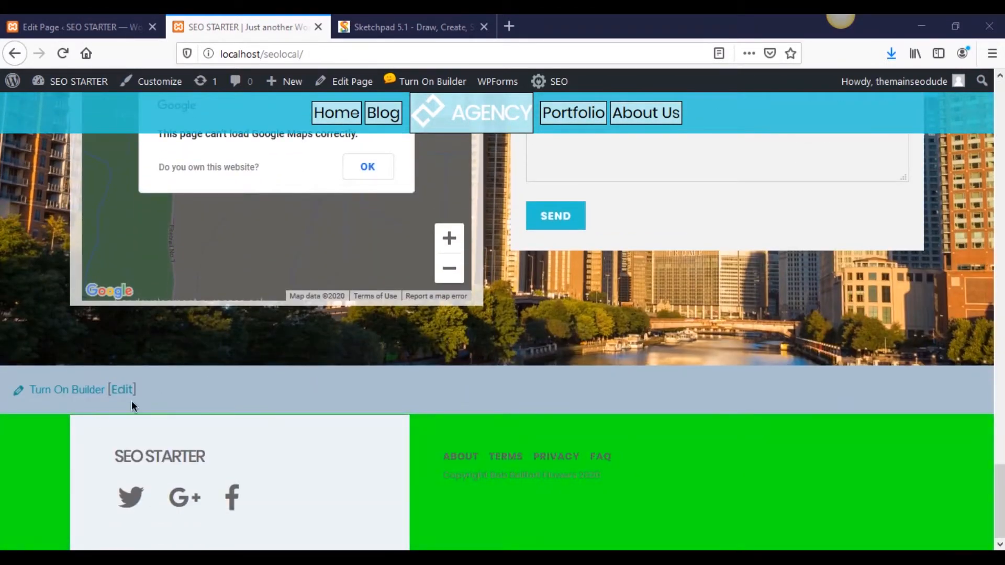
pyautogui.click(56, 392)
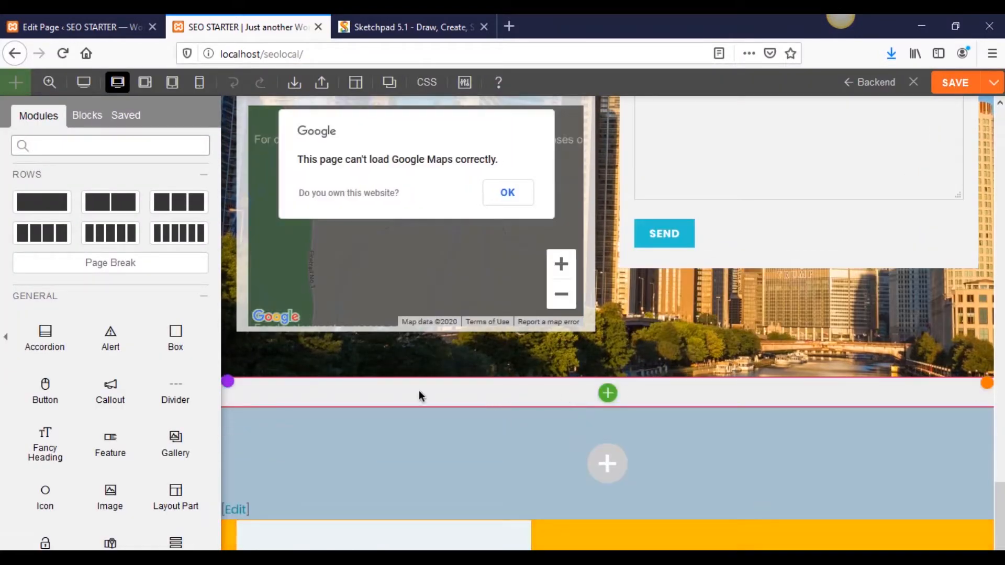
# Step: Delete the two empty rows between the map and contact form section and the footer
pyautogui.moveTo(248, 392)
pyautogui.click(331, 390)
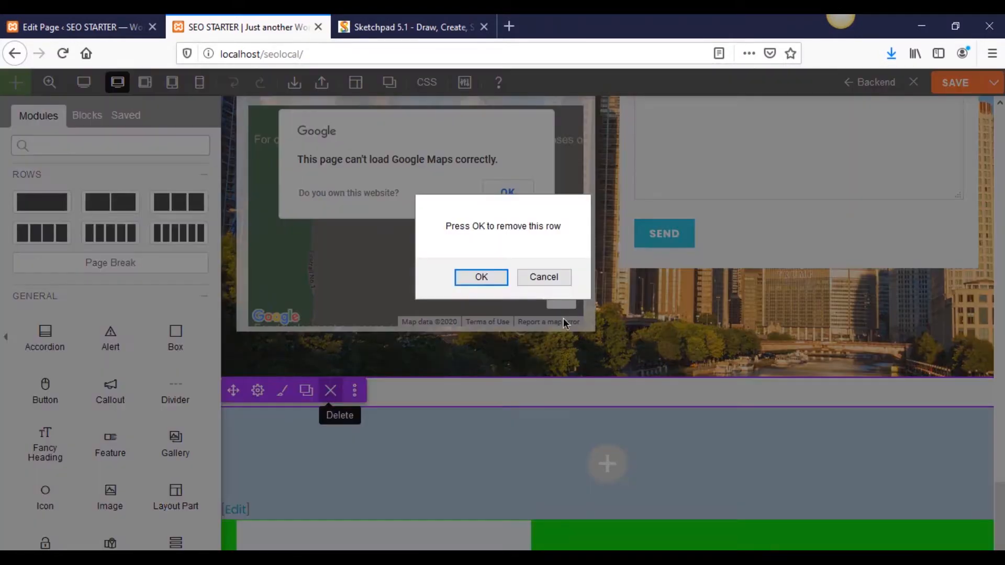
pyautogui.click(495, 278)
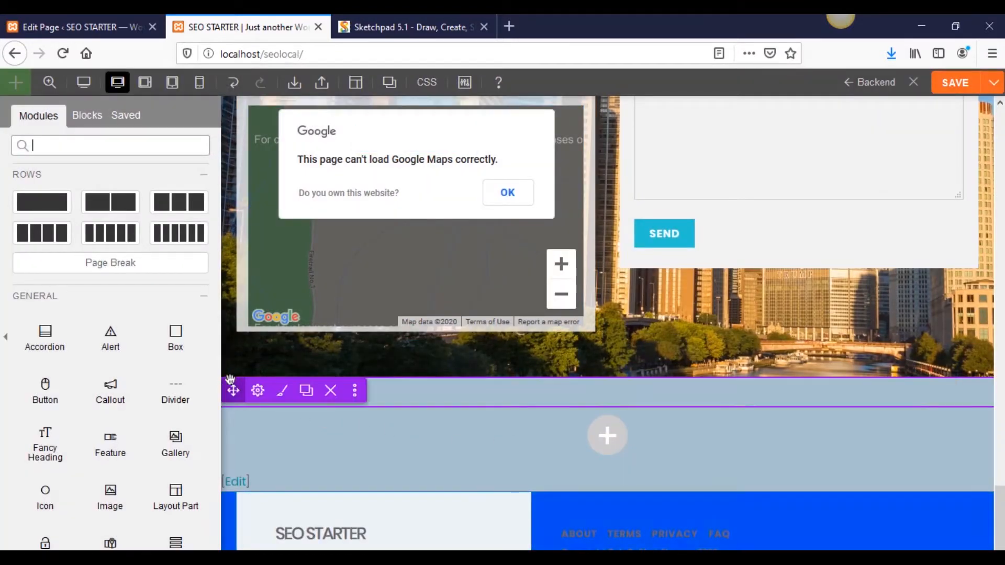
pyautogui.click(257, 391)
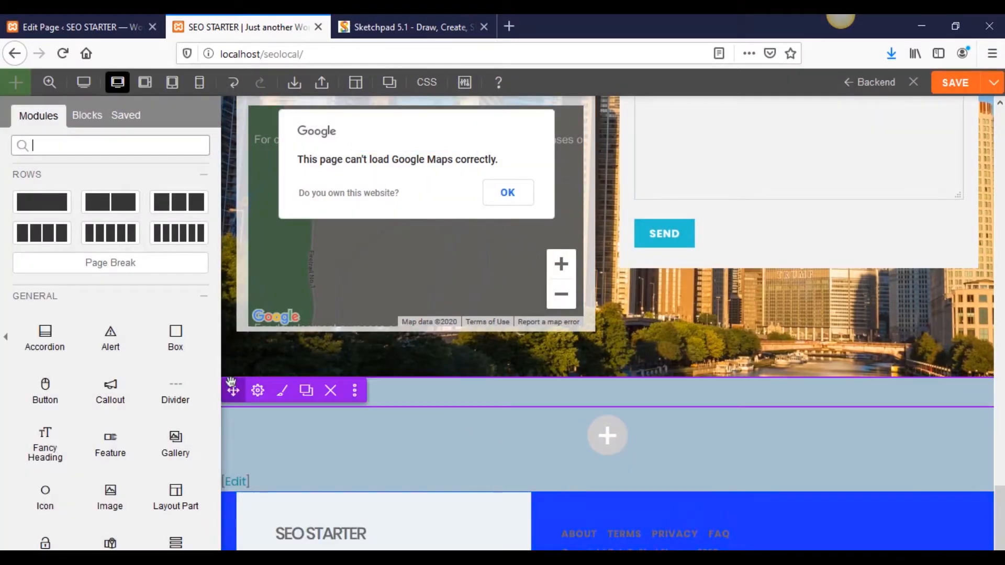
pyautogui.click(335, 396)
pyautogui.click(487, 278)
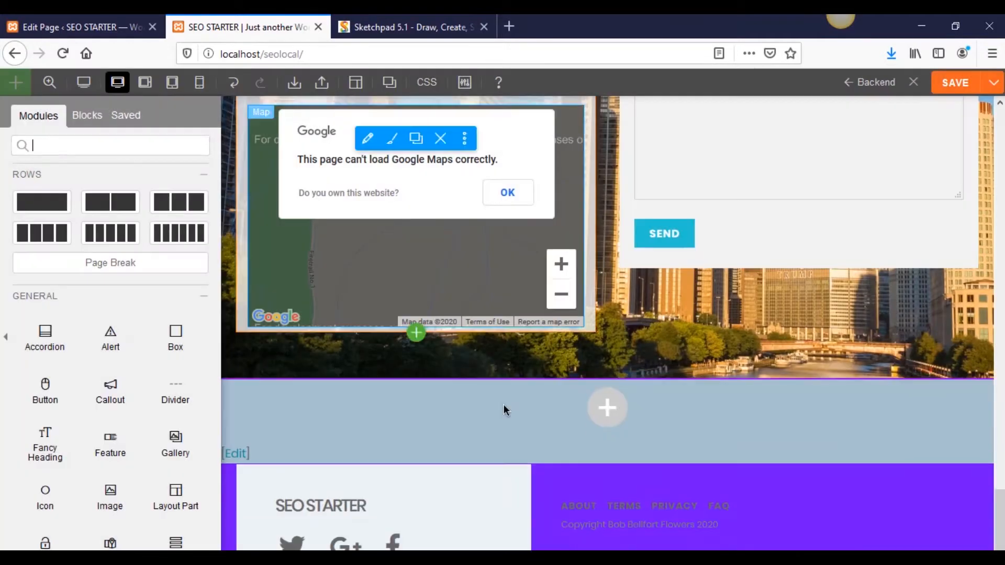
# Step: Add a one-column row below the map section and set its background color to #ffffff
pyautogui.click(606, 409)
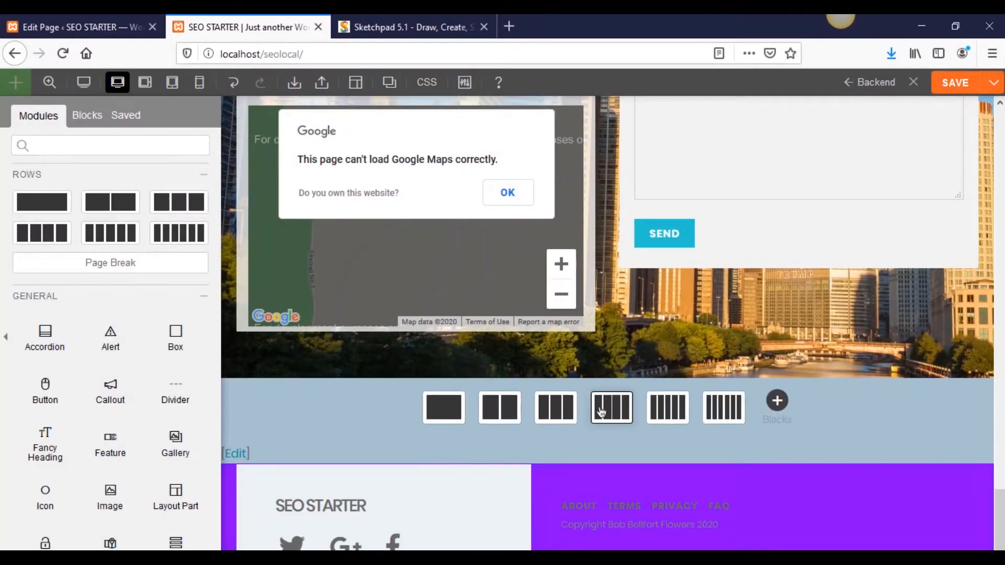
pyautogui.click(450, 420)
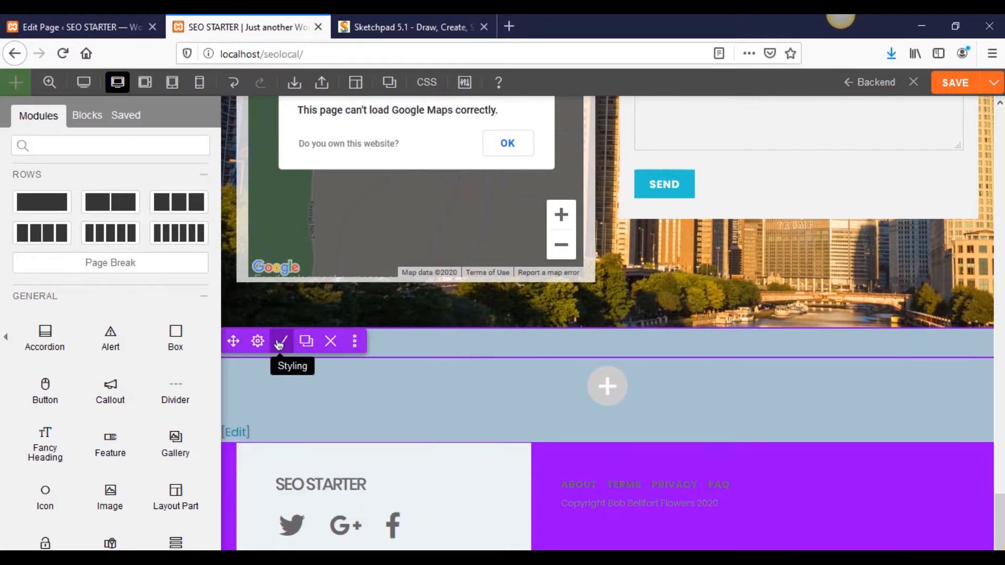
pyautogui.click(279, 344)
pyautogui.click(90, 227)
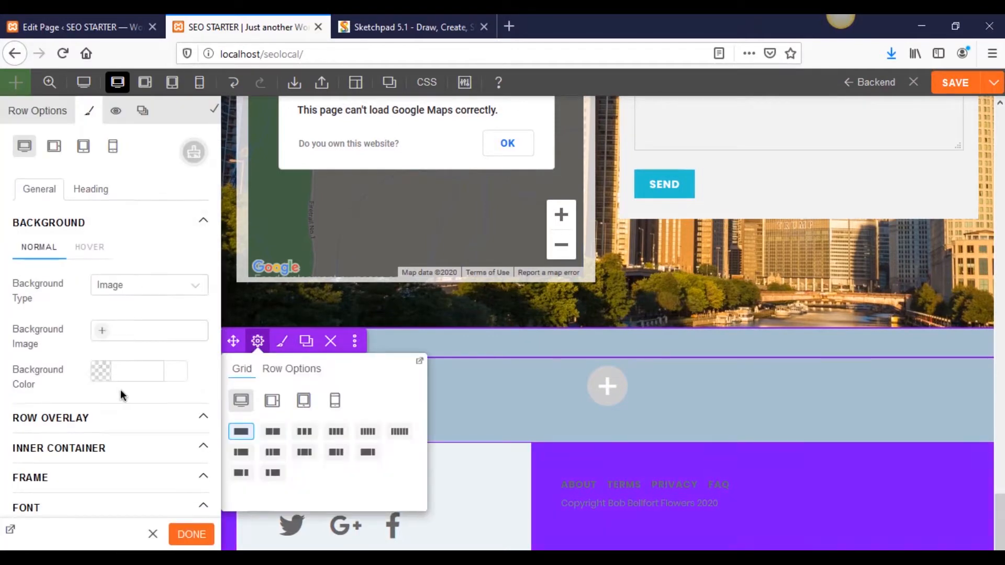
pyautogui.click(98, 371)
pyautogui.moveTo(79, 464); pyautogui.dragTo(61, 522)
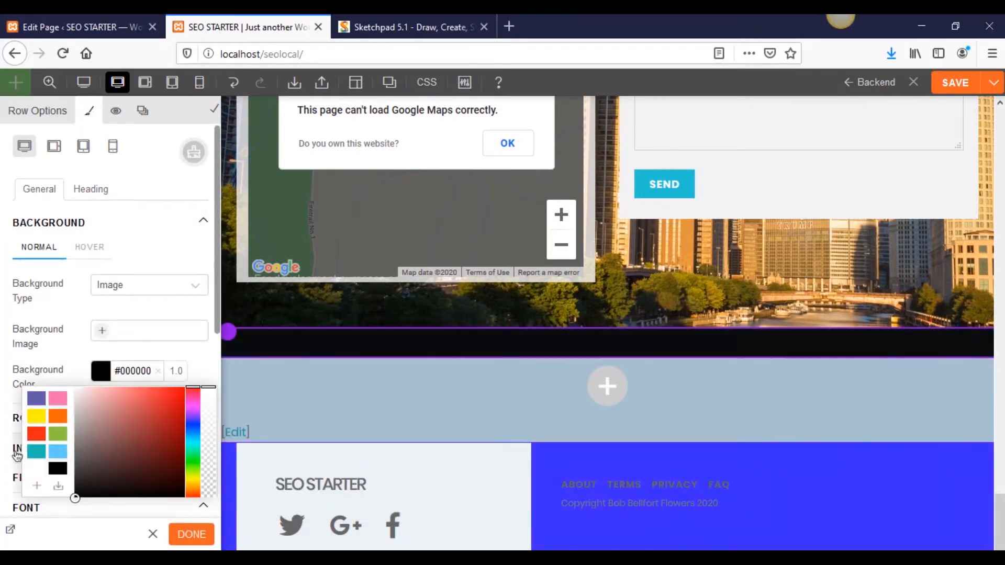
pyautogui.click(39, 469)
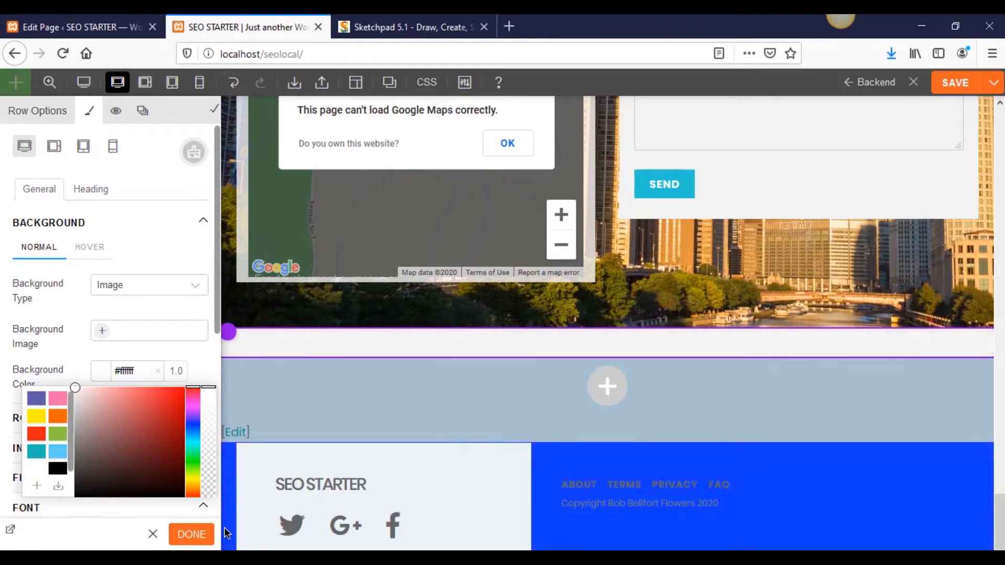
pyautogui.click(188, 533)
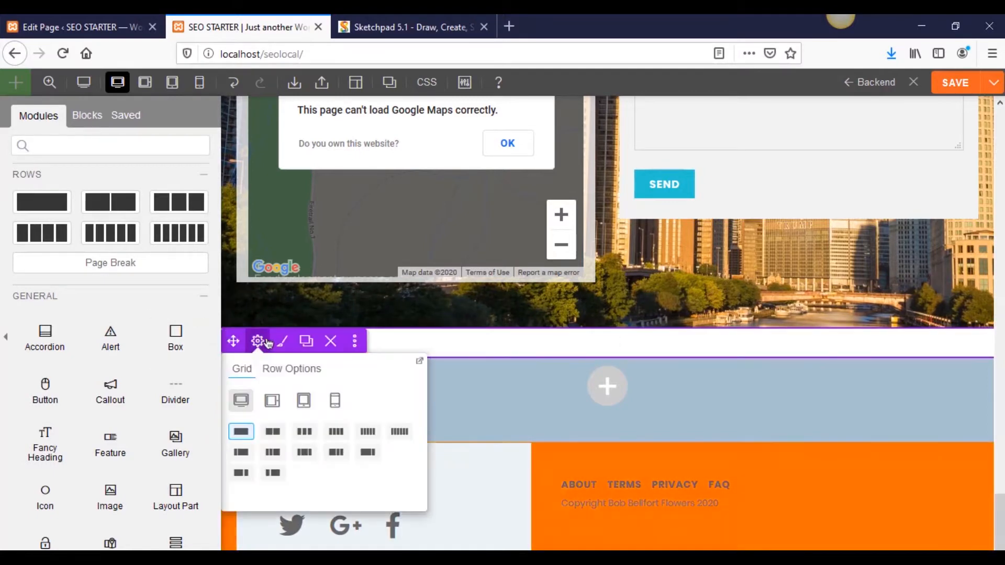
# Step: Set the new white row's top and bottom margins to 15% and save the layout
pyautogui.click(281, 340)
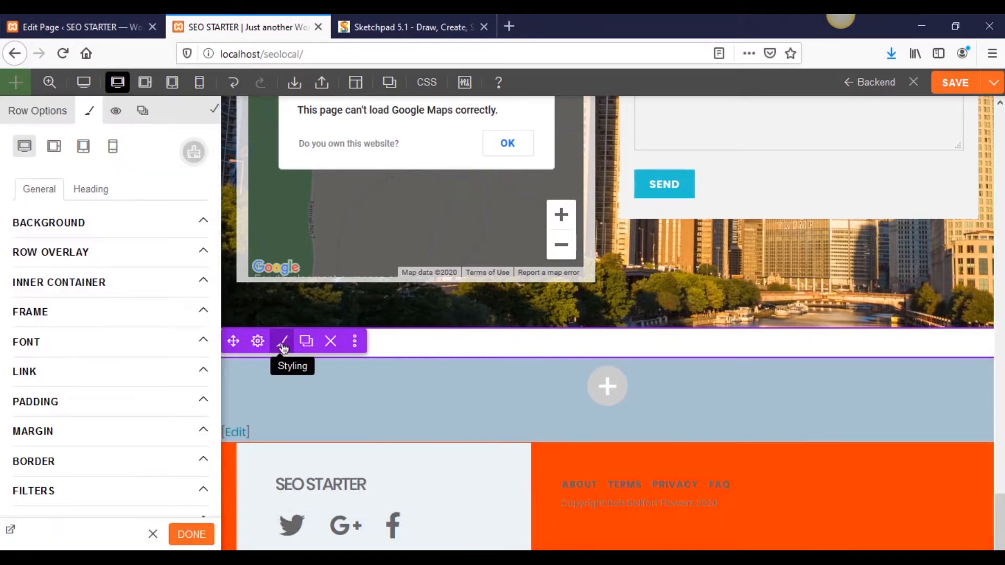
pyautogui.scroll(-1, 76, 342)
pyautogui.click(65, 363)
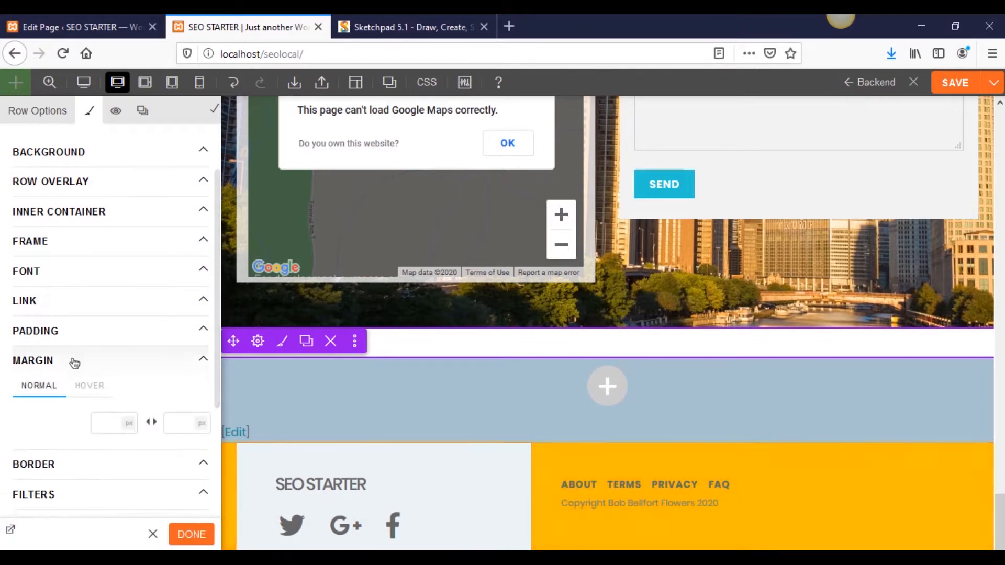
pyautogui.scroll(-1, 95, 362)
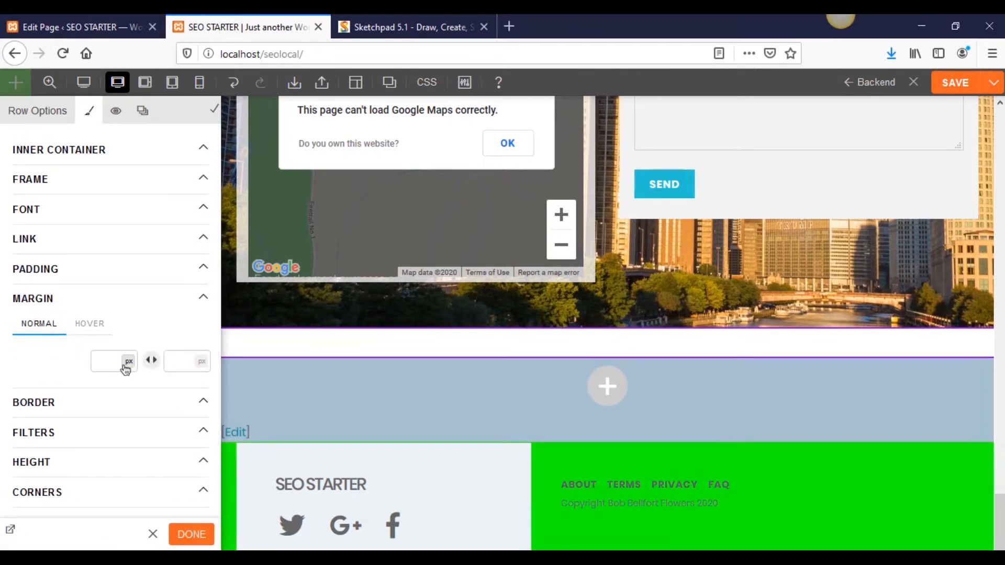
pyautogui.click(126, 368)
pyautogui.click(132, 396)
pyautogui.click(105, 360)
pyautogui.write('15')
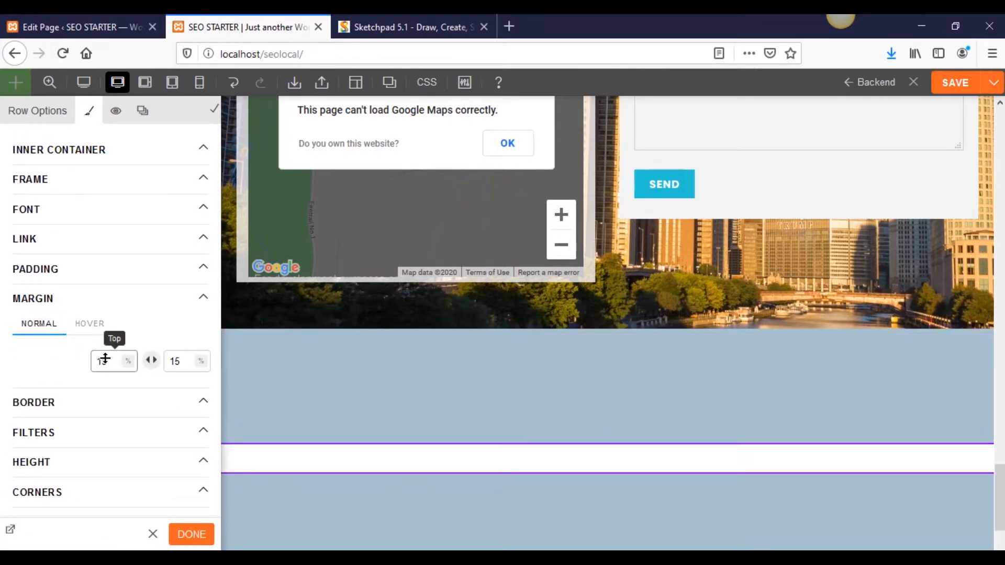
pyautogui.scroll(-4, 381, 424)
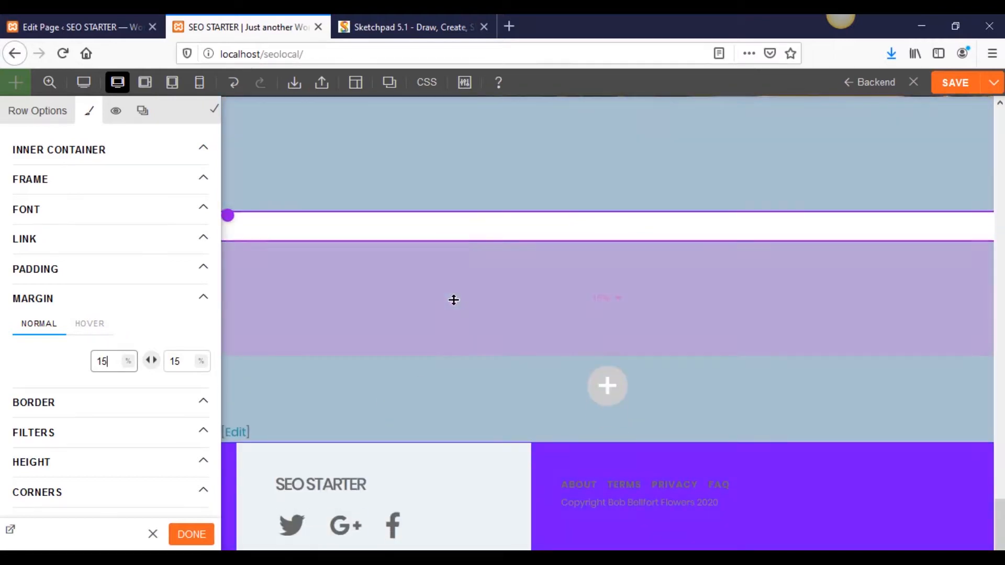
pyautogui.scroll(3, 439, 296)
pyautogui.scroll(-1, 436, 367)
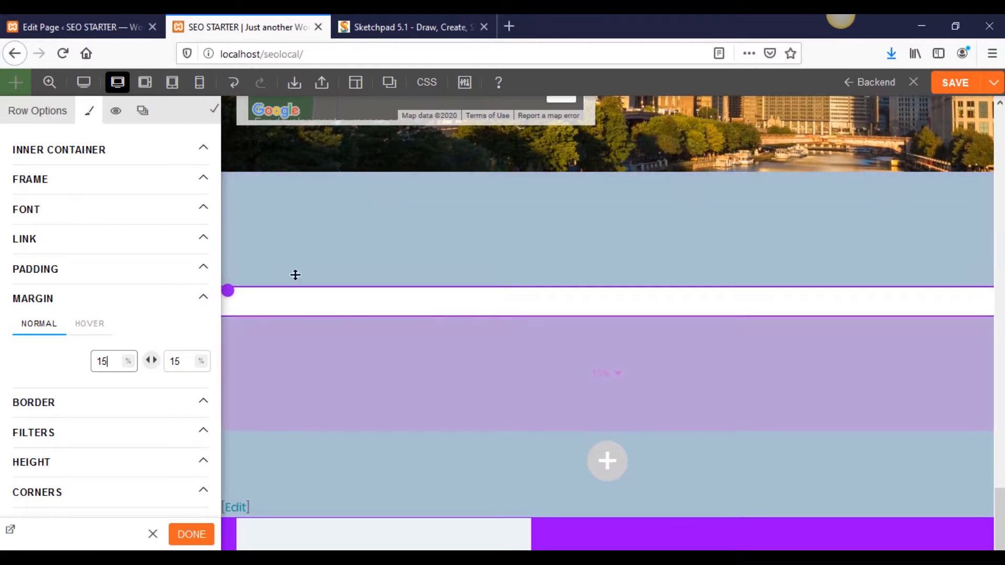
pyautogui.click(940, 82)
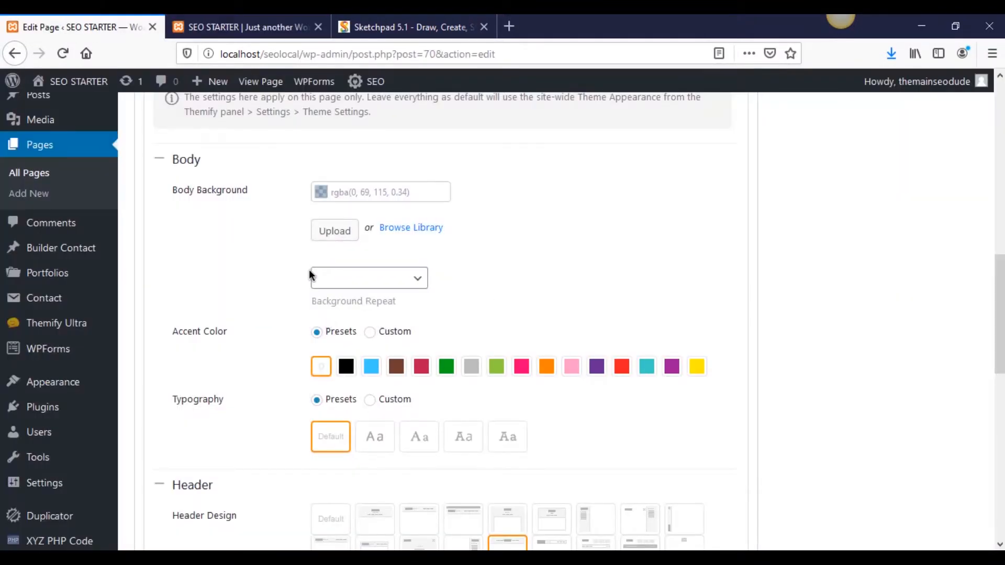
# Step: In the Home page's edit screen, clear the Body Background color in the page appearance settings and update the page
pyautogui.scroll(4, 309, 270)
pyautogui.scroll(-3, 255, 327)
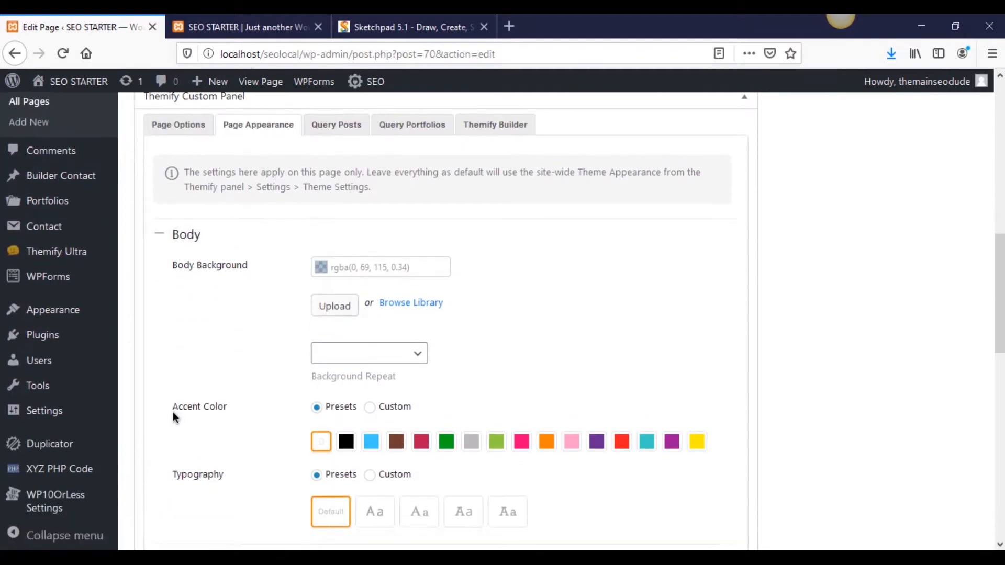
pyautogui.scroll(-5, 165, 272)
pyautogui.click(167, 268)
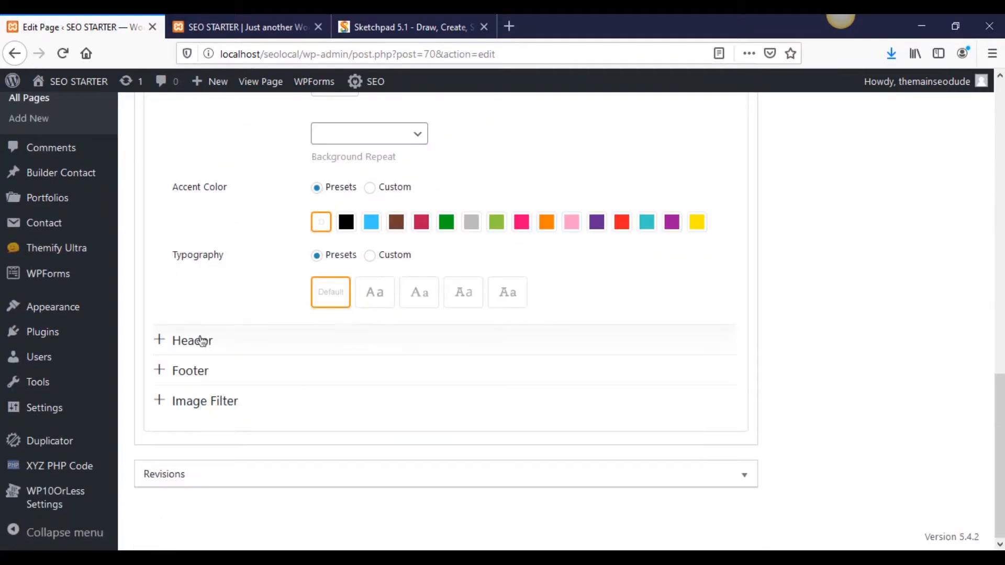
pyautogui.scroll(3, 231, 319)
pyautogui.click(443, 198)
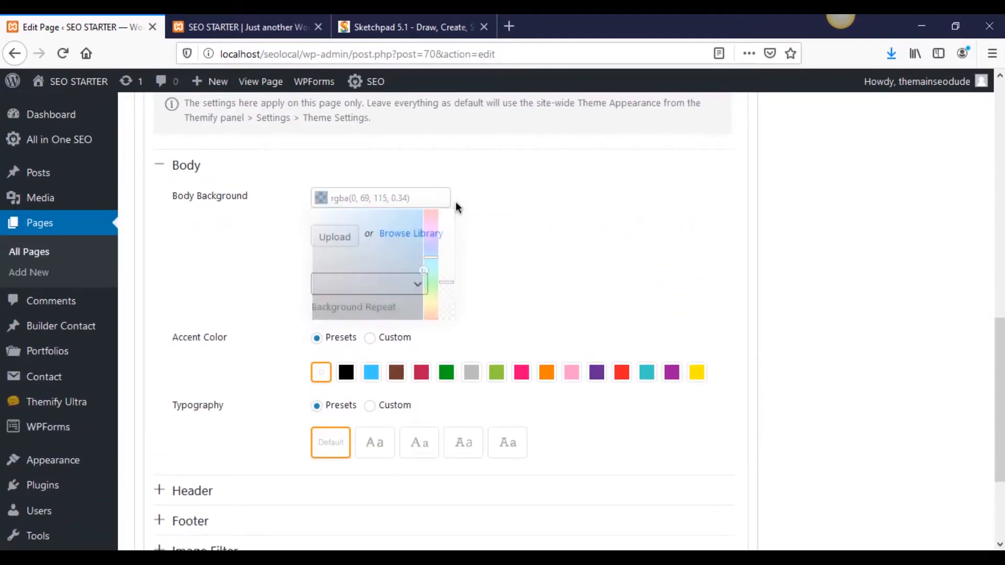
pyautogui.press('BackSpace')
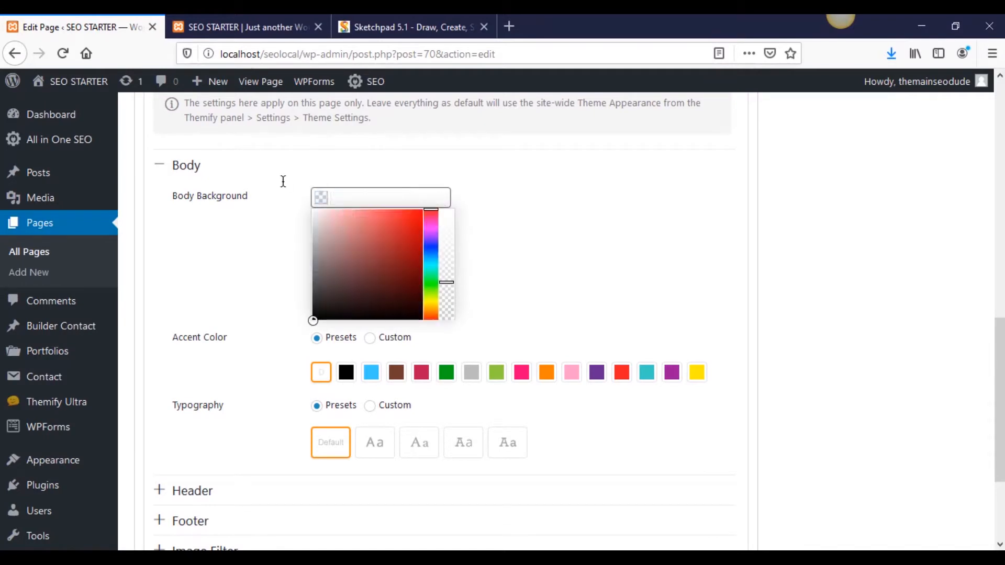
pyautogui.click(471, 163)
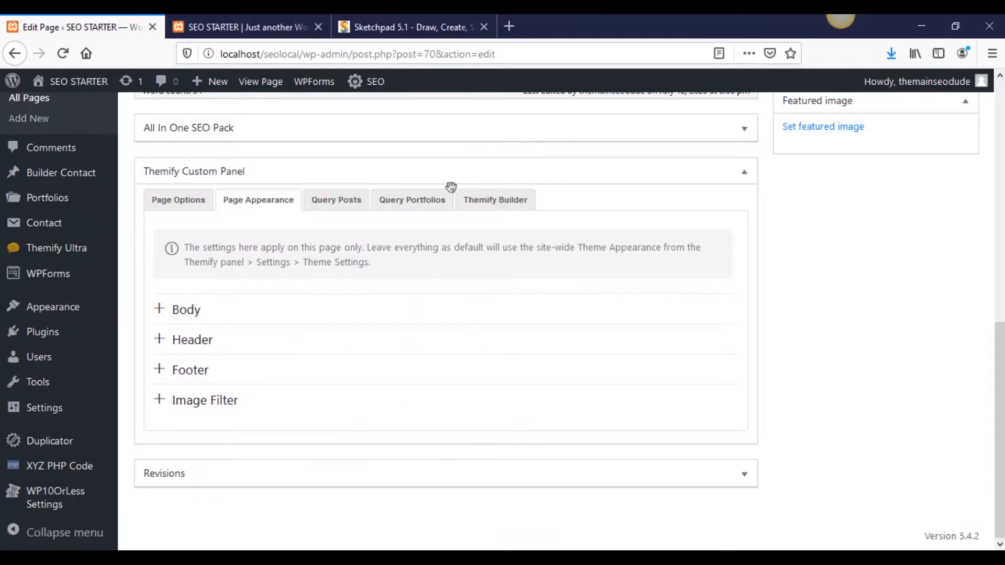
pyautogui.click(310, 304)
pyautogui.click(308, 309)
pyautogui.scroll(10, 818, 352)
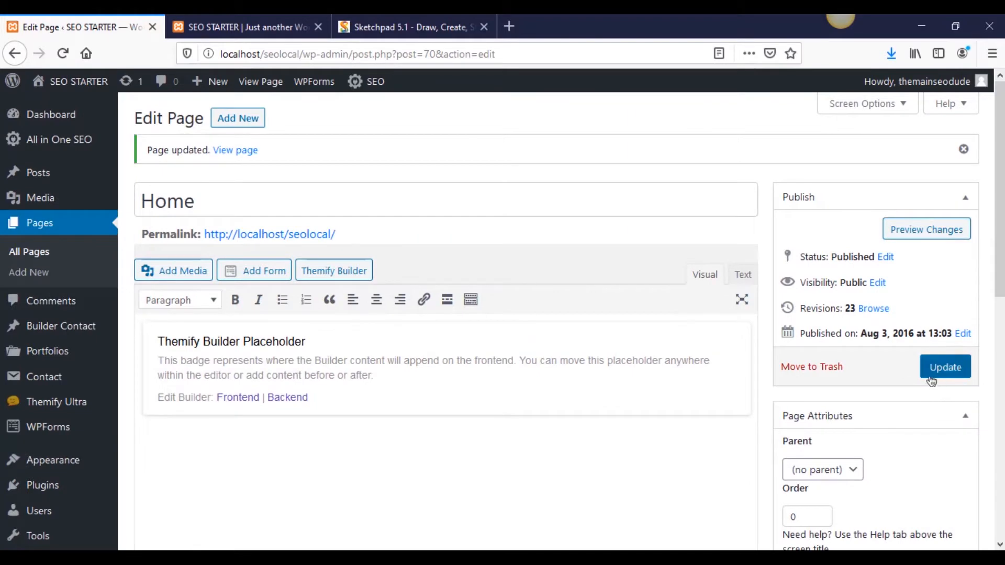
# Step: Return to the live home page, exit the builder and examine the background around the new row above the footer
pyautogui.click(185, 24)
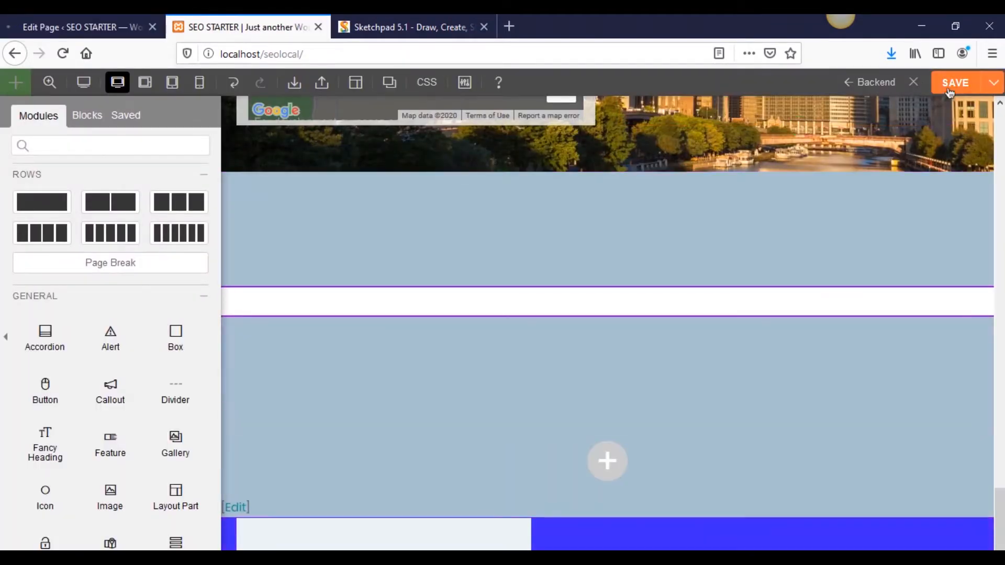
pyautogui.click(916, 84)
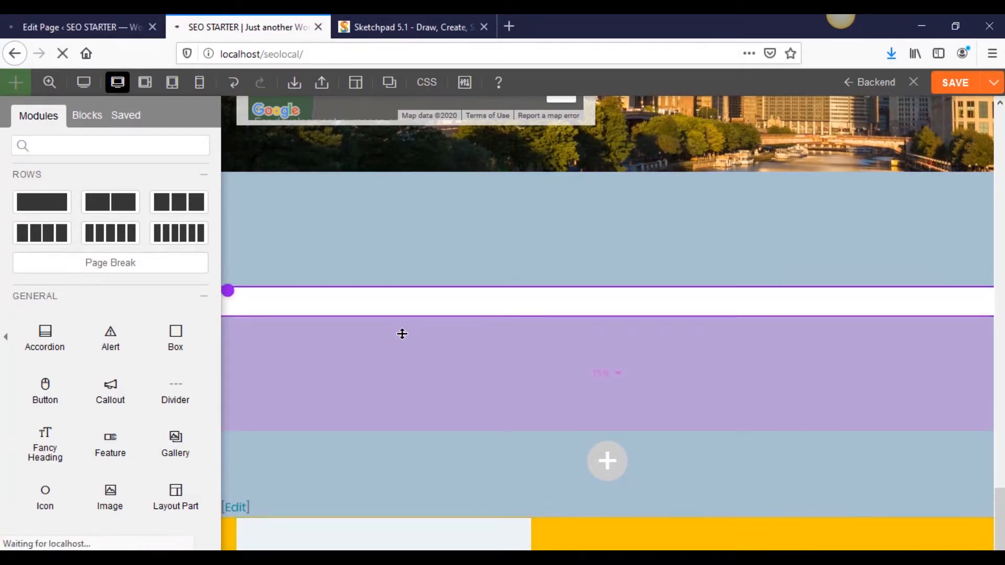
pyautogui.scroll(-3, 419, 335)
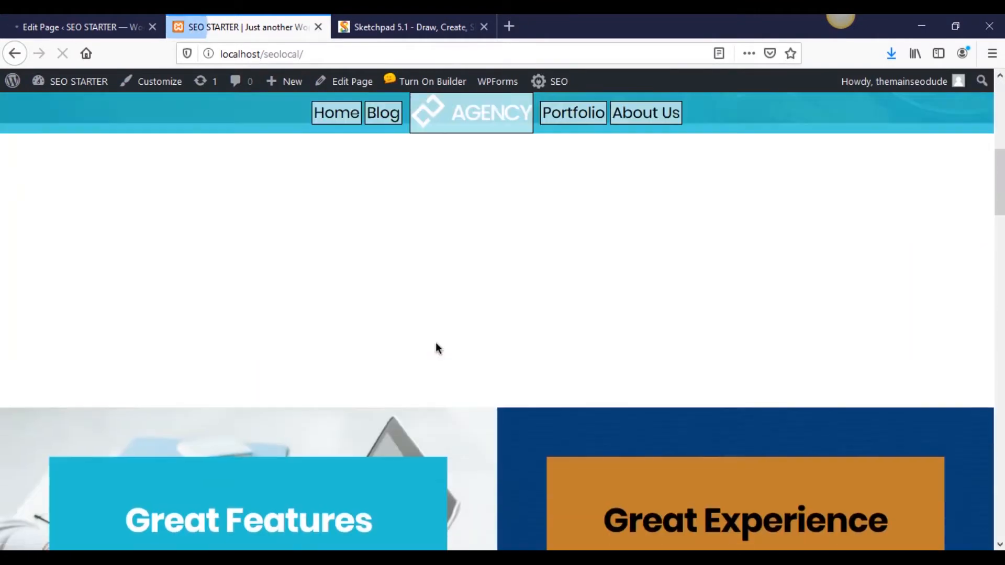
pyautogui.scroll(-15, 435, 343)
pyautogui.scroll(2, 418, 377)
pyautogui.scroll(-3, 445, 361)
pyautogui.scroll(2, 494, 309)
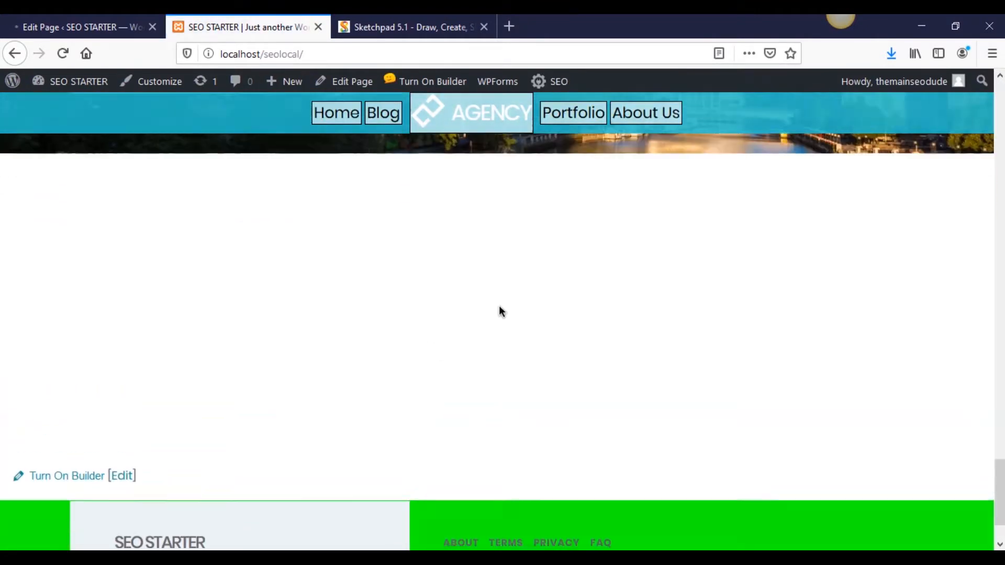
# Step: Turn the builder back on and add an Accordion module to the new row above the footer
pyautogui.scroll(1, 497, 304)
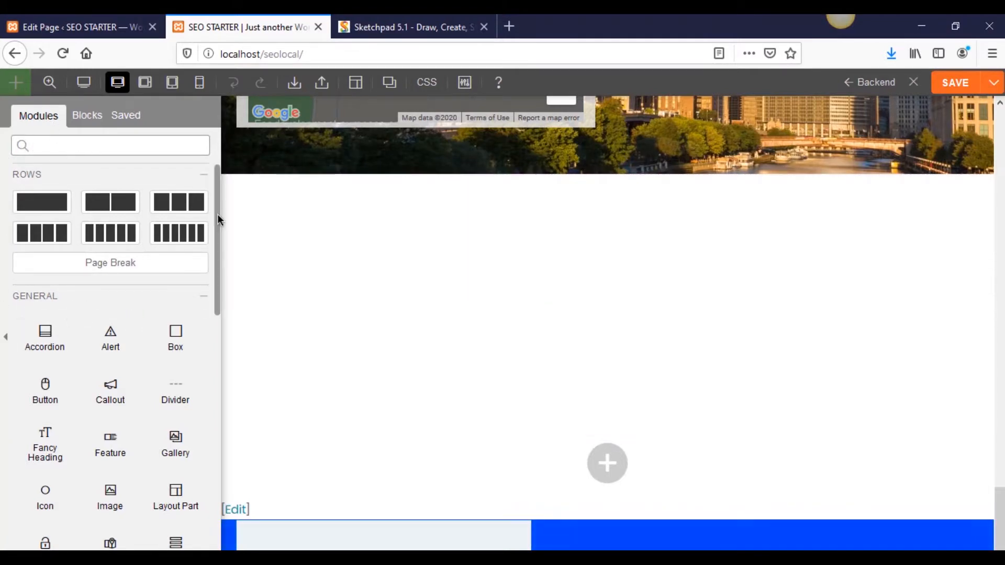
pyautogui.moveTo(217, 215); pyautogui.dragTo(215, 252)
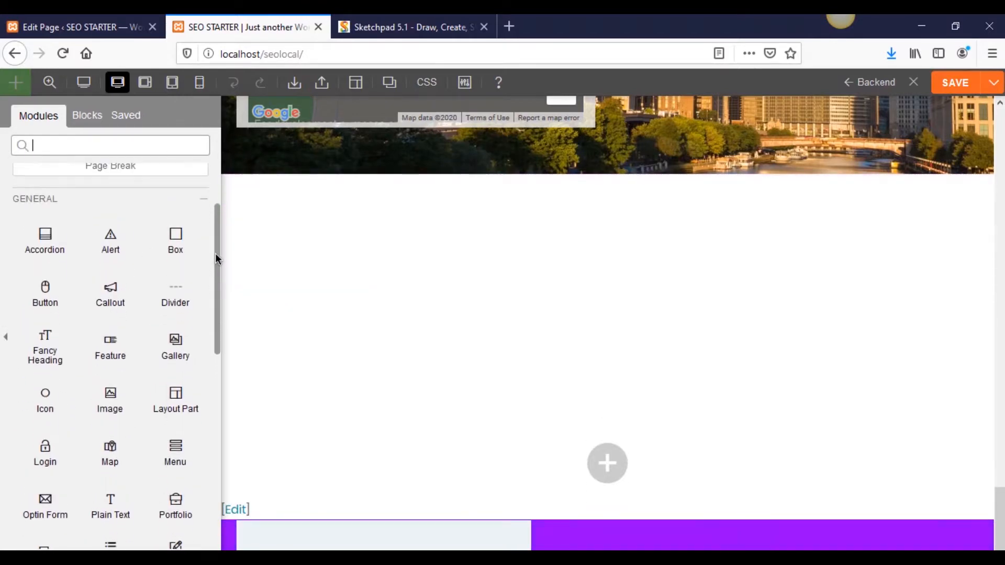
pyautogui.moveTo(205, 260)
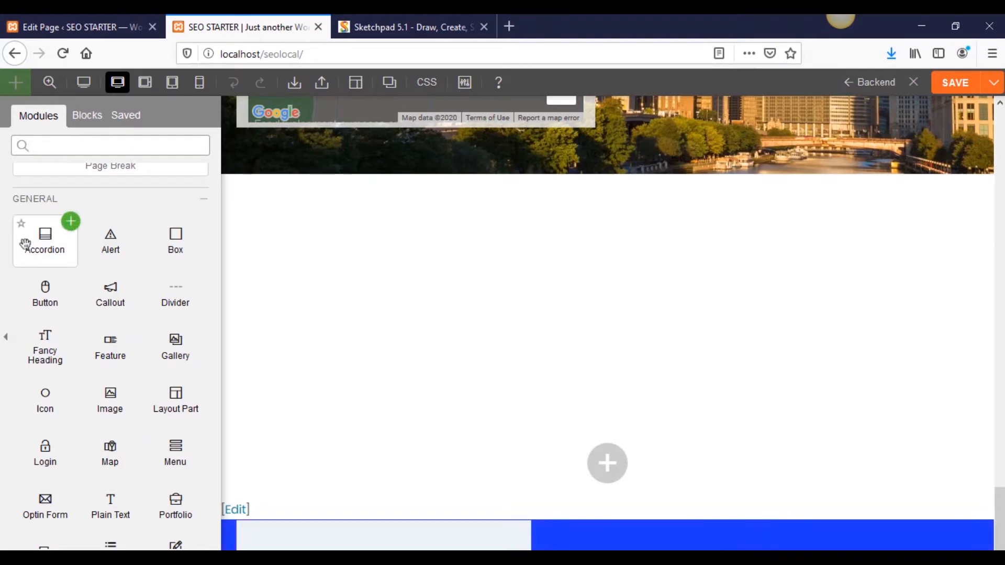
pyautogui.moveTo(36, 236); pyautogui.dragTo(531, 326)
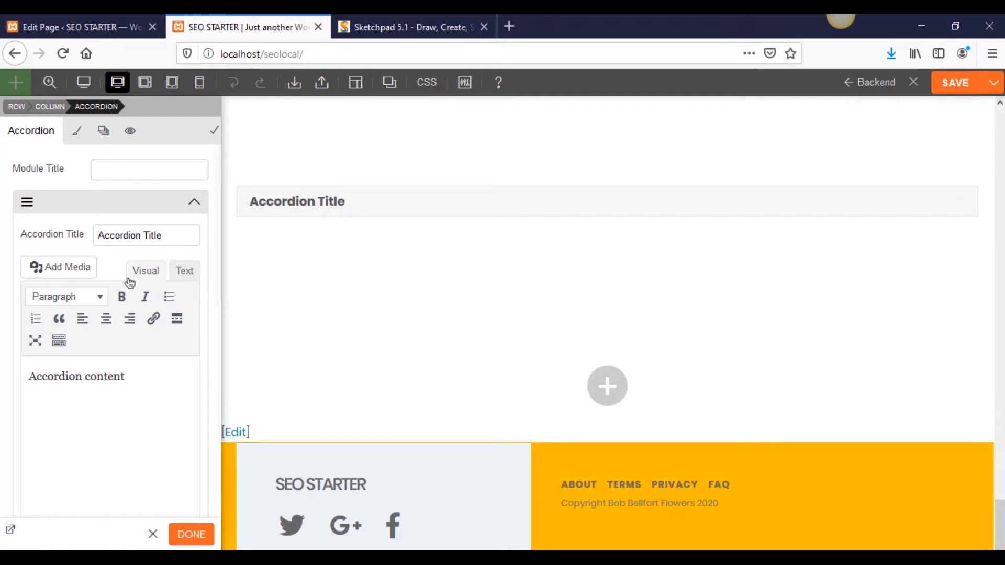
# Step: Title the first accordion item "Accordion 1"
pyautogui.scroll(-5, 134, 372)
pyautogui.scroll(5, 135, 378)
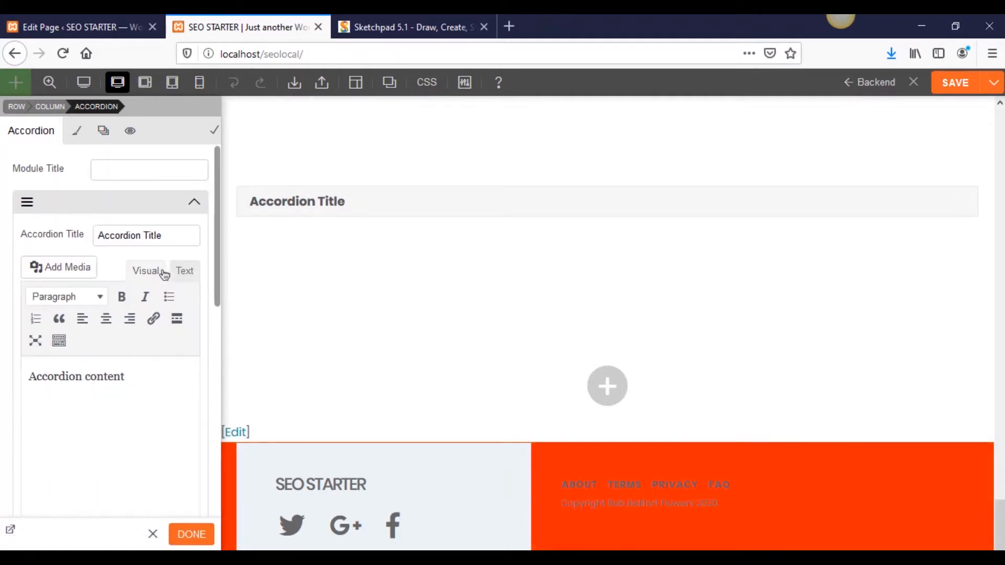
pyautogui.tripleClick(165, 237)
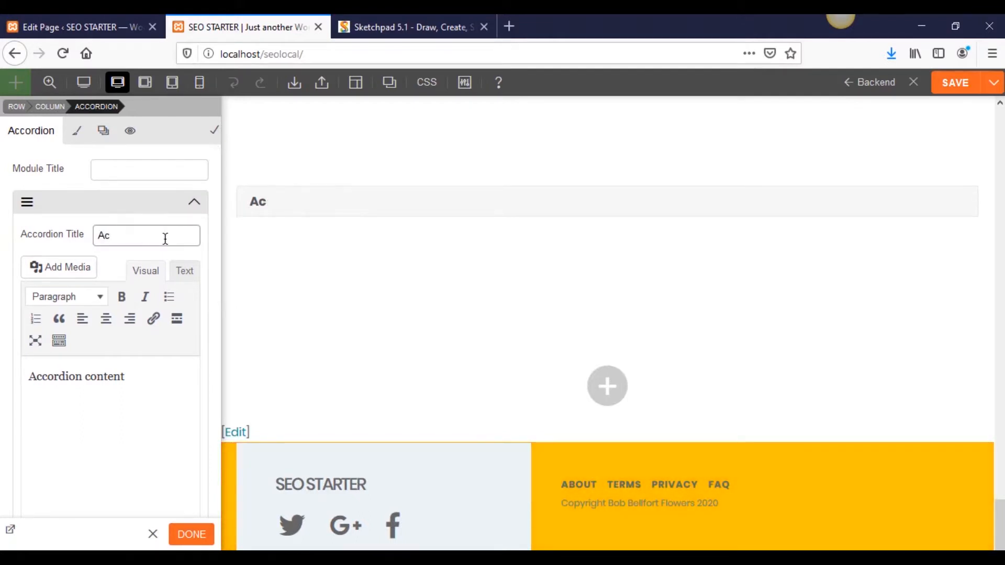
pyautogui.write('Accordion 1')
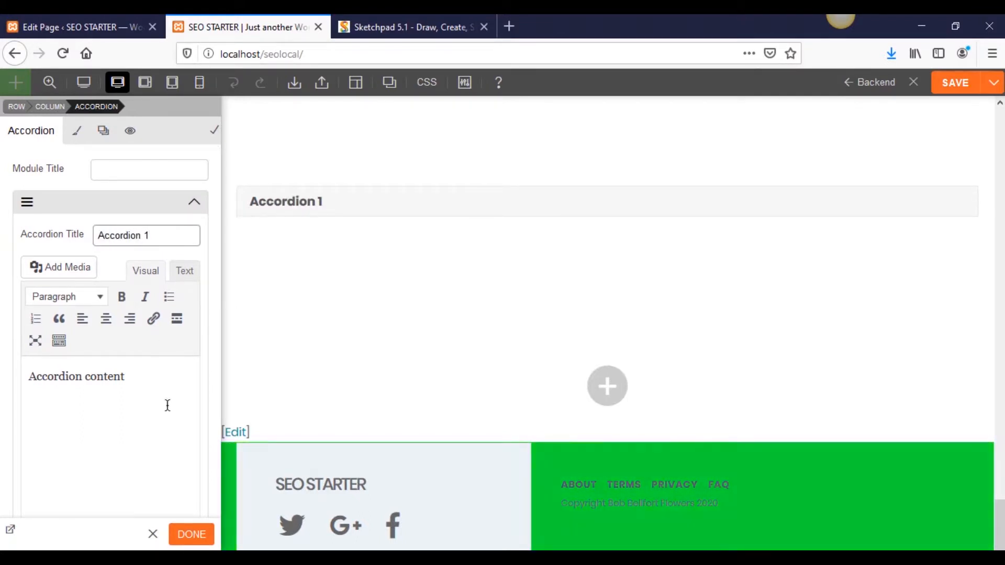
pyautogui.scroll(-2, 153, 423)
pyautogui.scroll(2, 157, 397)
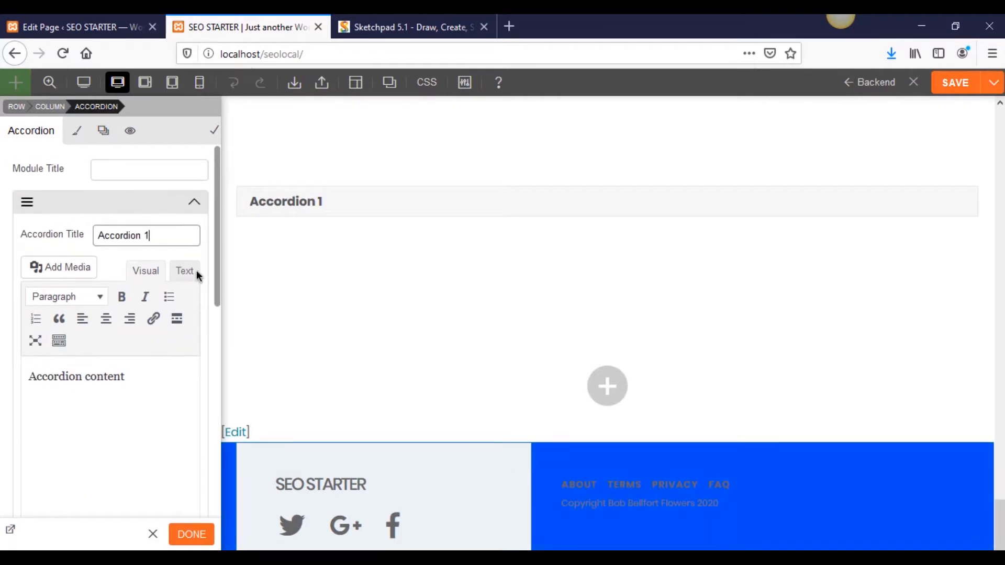
# Step: Add a second accordion item titled "Accordion 2" and collapse both items' settings
pyautogui.click(194, 203)
pyautogui.click(20, 233)
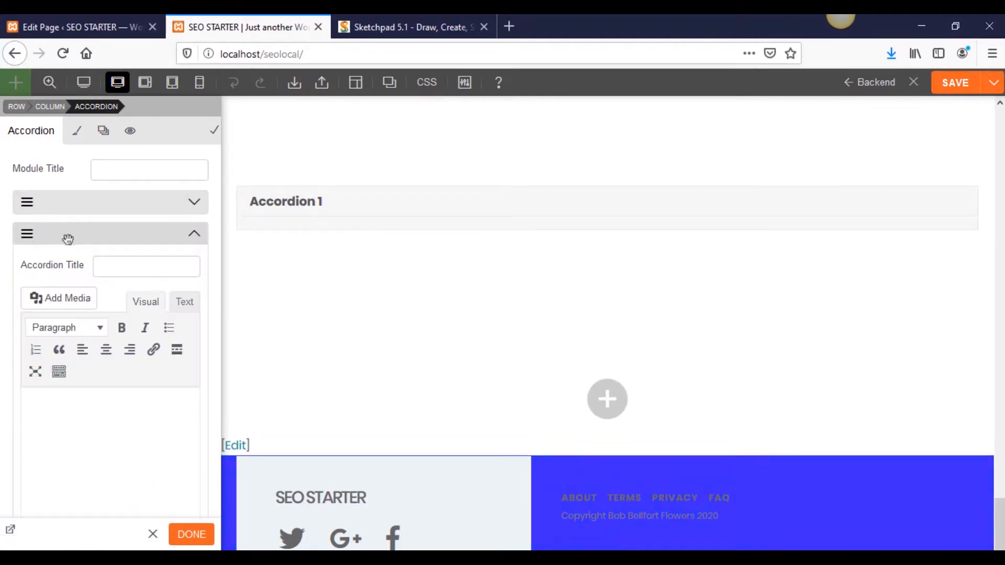
pyautogui.click(118, 268)
pyautogui.write('Accordion 2')
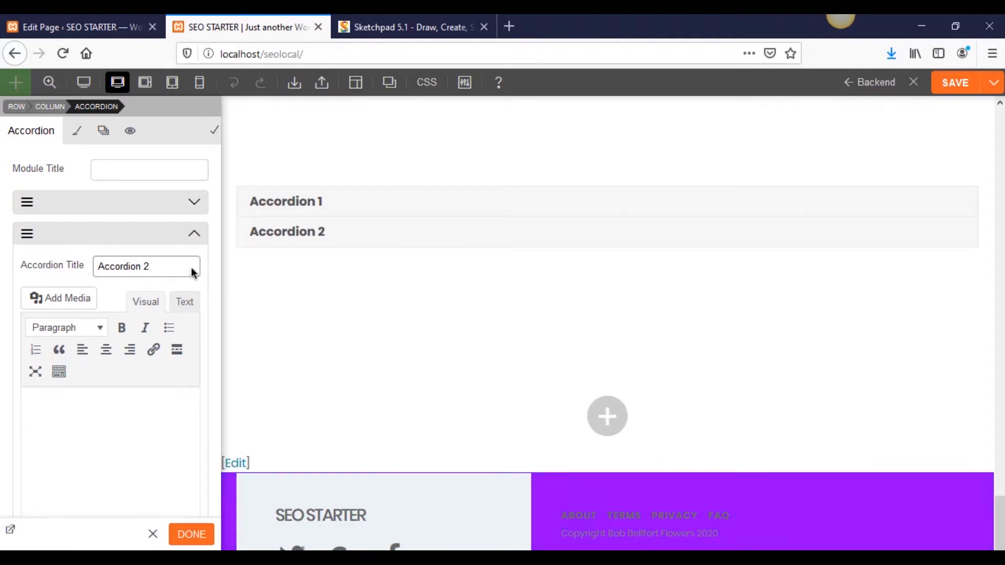
pyautogui.click(193, 233)
pyautogui.click(194, 233)
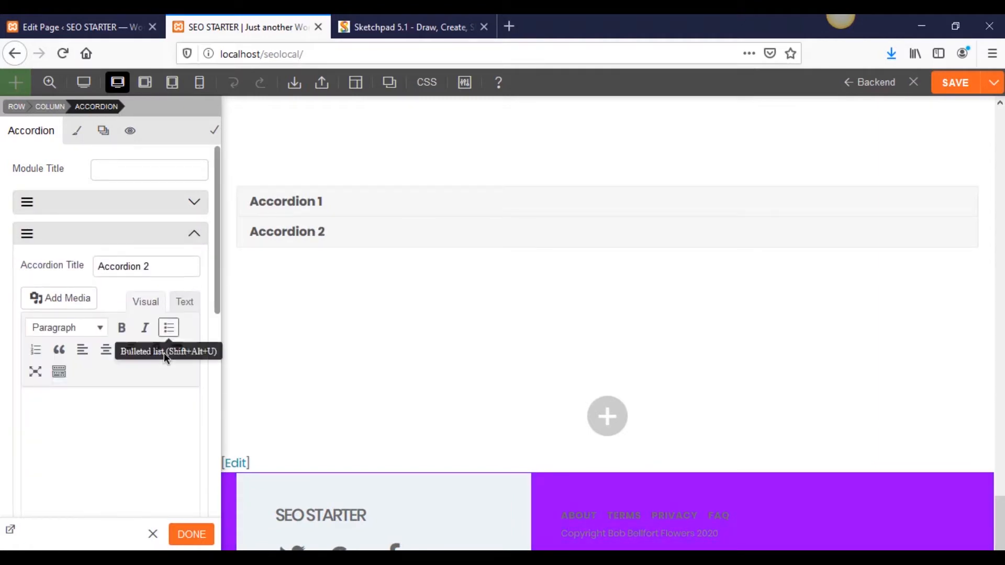
pyautogui.click(194, 236)
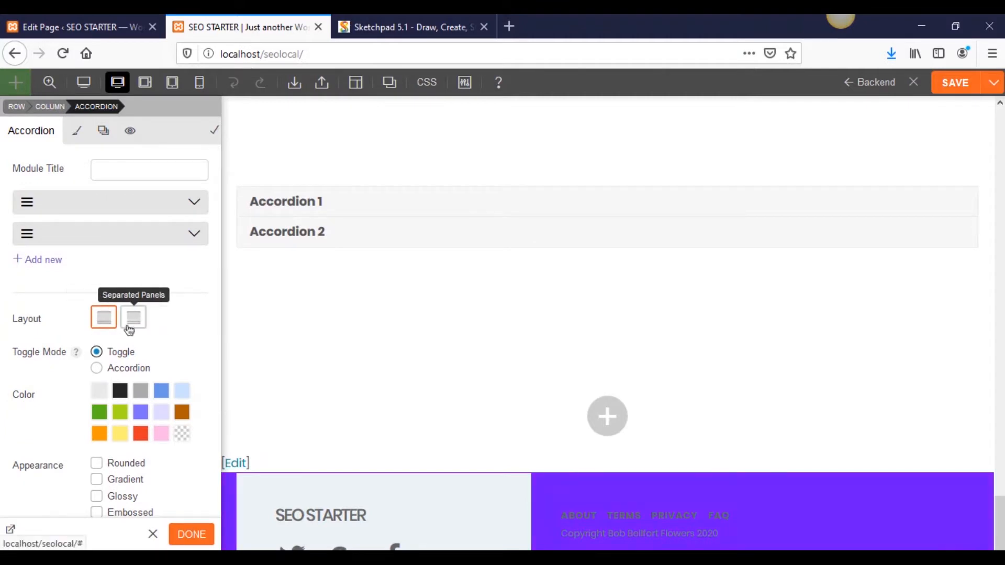
# Step: Set the accordion's layout to Separated Panels and its toggle mode to Toggle
pyautogui.click(132, 328)
pyautogui.click(100, 324)
pyautogui.click(141, 314)
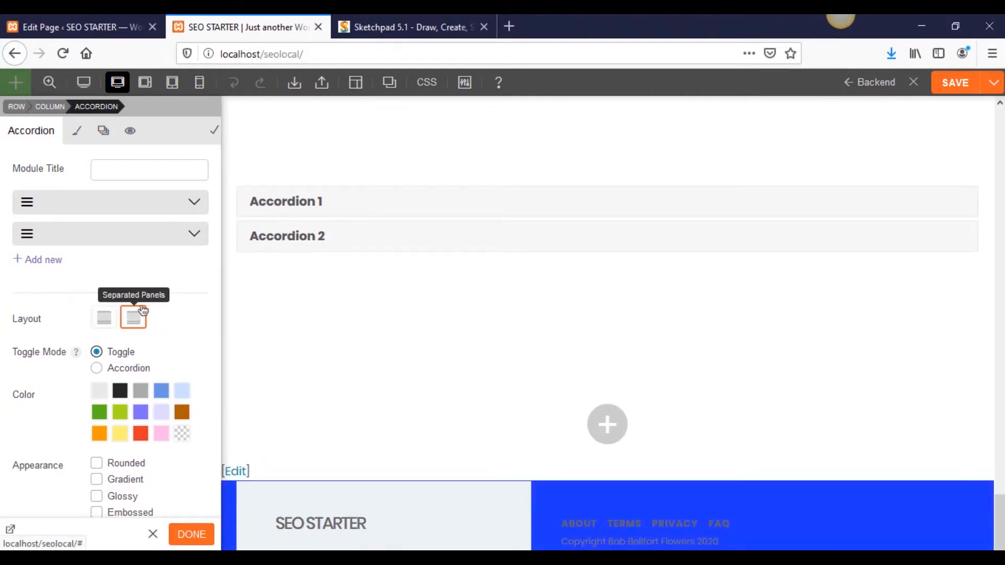
pyautogui.scroll(-2, 147, 335)
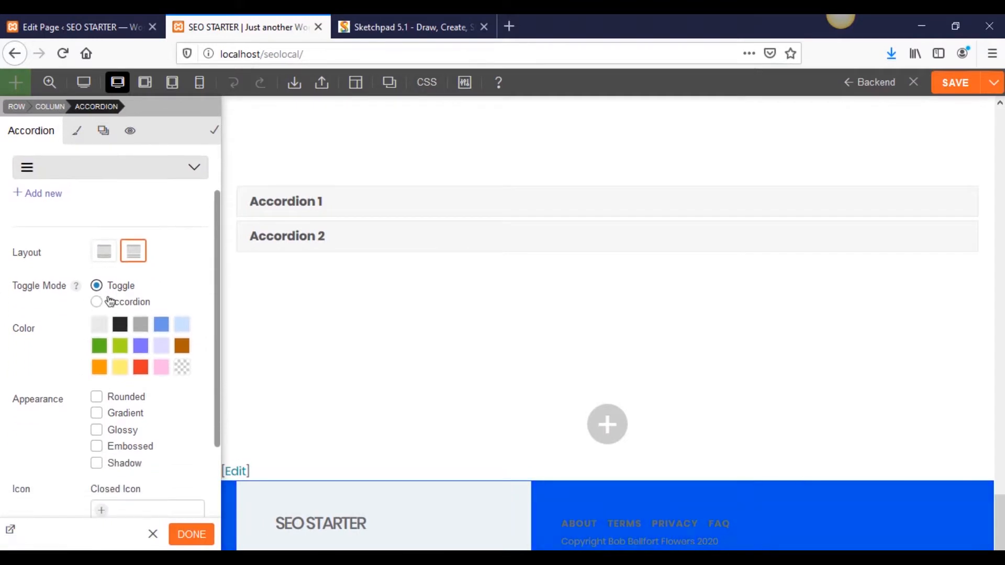
pyautogui.click(97, 301)
pyautogui.click(97, 287)
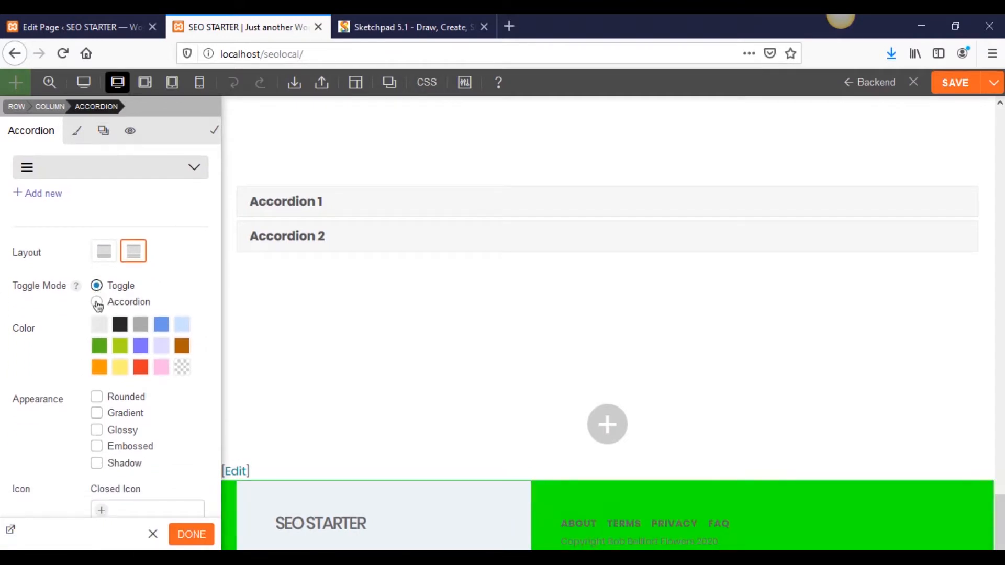
# Step: Try transparent, red and yellow on the accordion panels and settle on green as their color
pyautogui.click(99, 346)
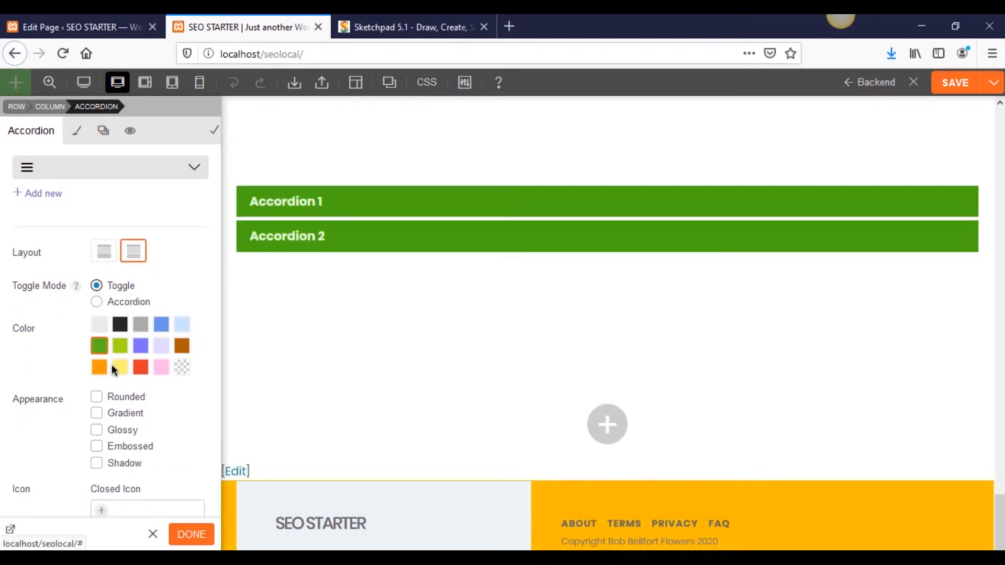
pyautogui.click(178, 368)
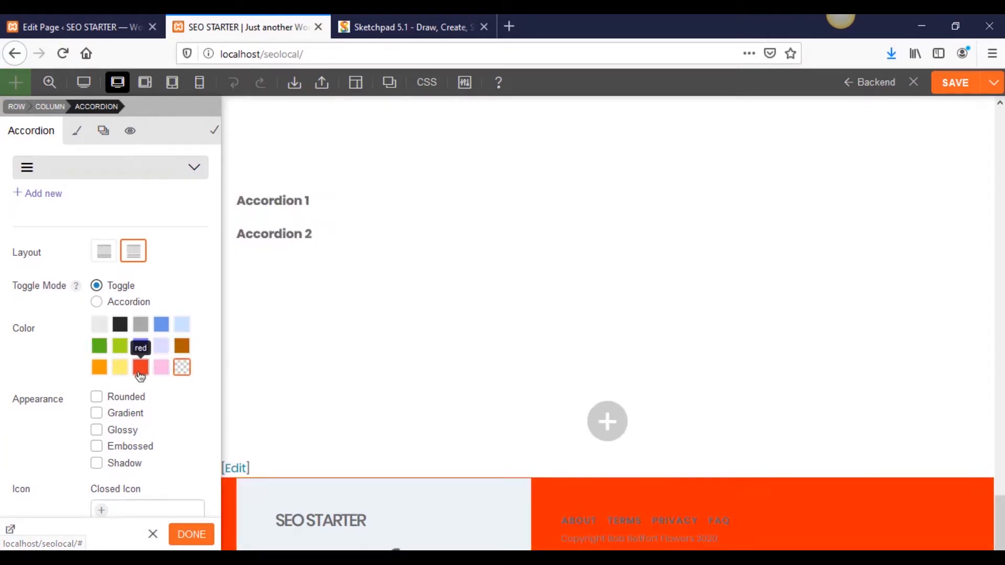
pyautogui.click(135, 370)
pyautogui.click(120, 366)
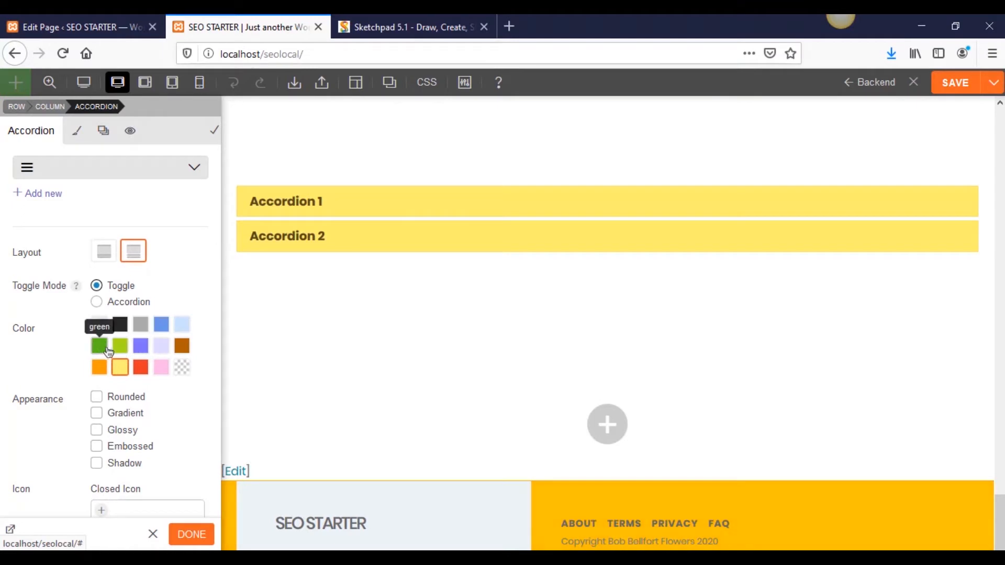
pyautogui.click(108, 348)
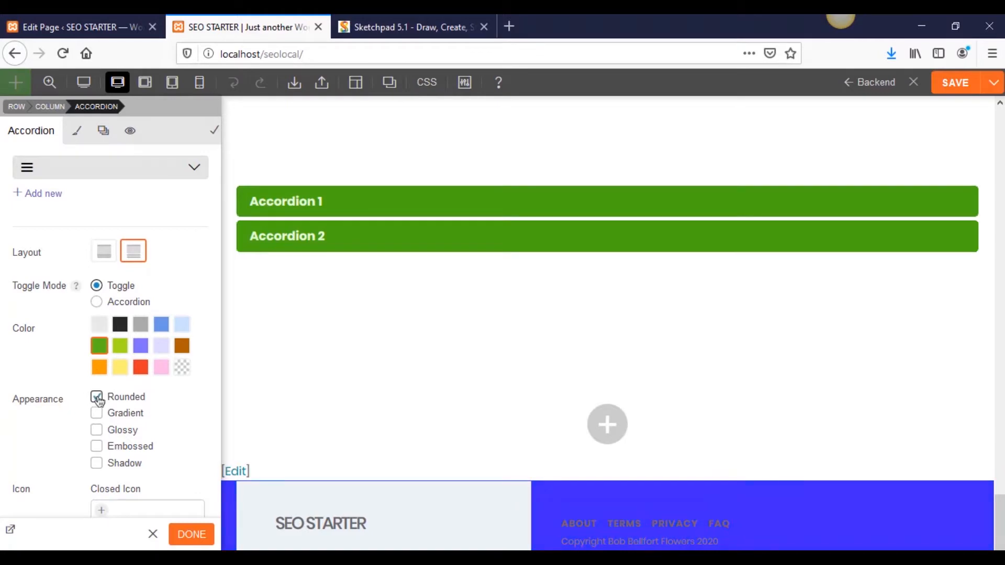
# Step: Try the Embossed and Glossy appearances on the accordion, and settle on Rounded with Shadow
pyautogui.click(97, 445)
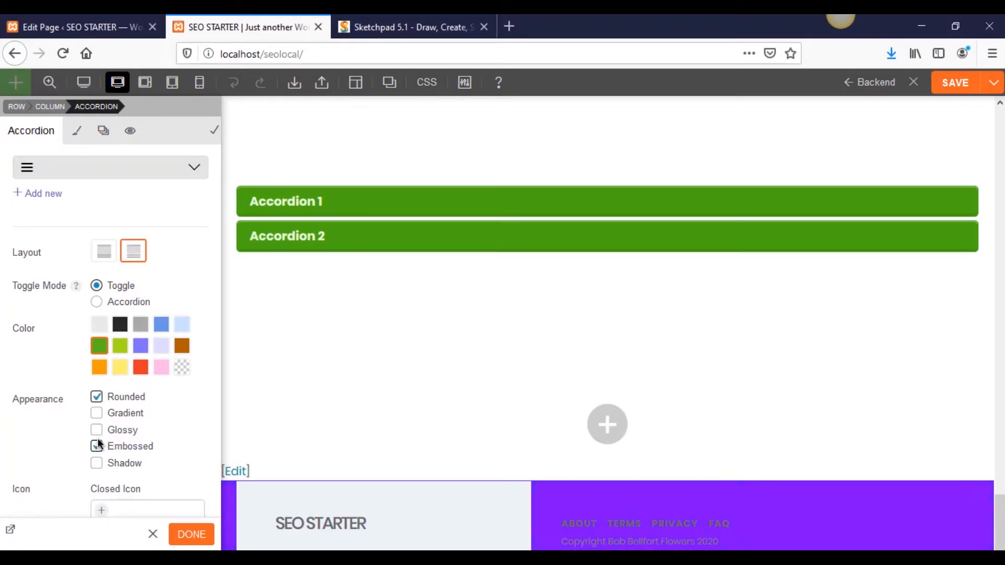
pyautogui.click(97, 431)
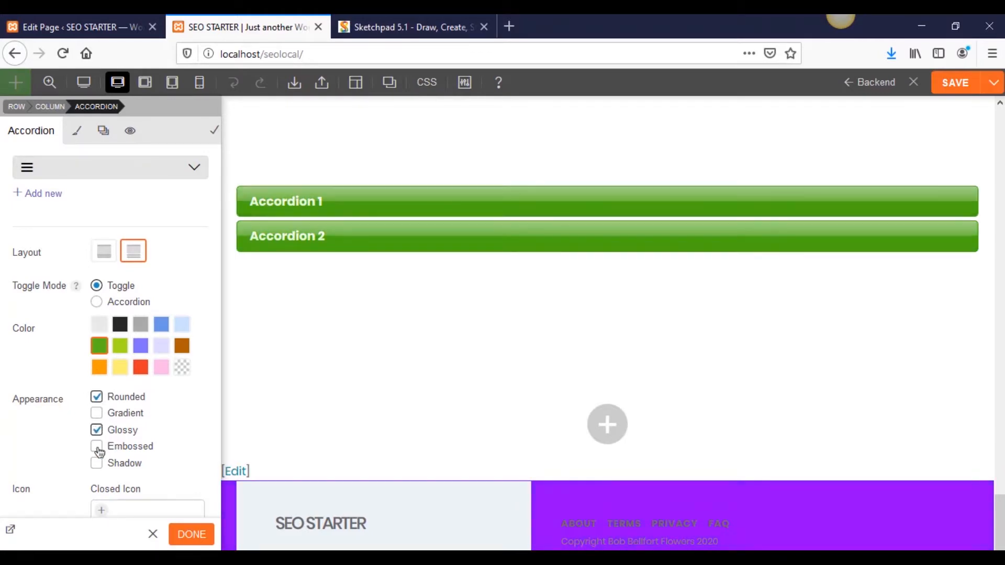
pyautogui.click(96, 447)
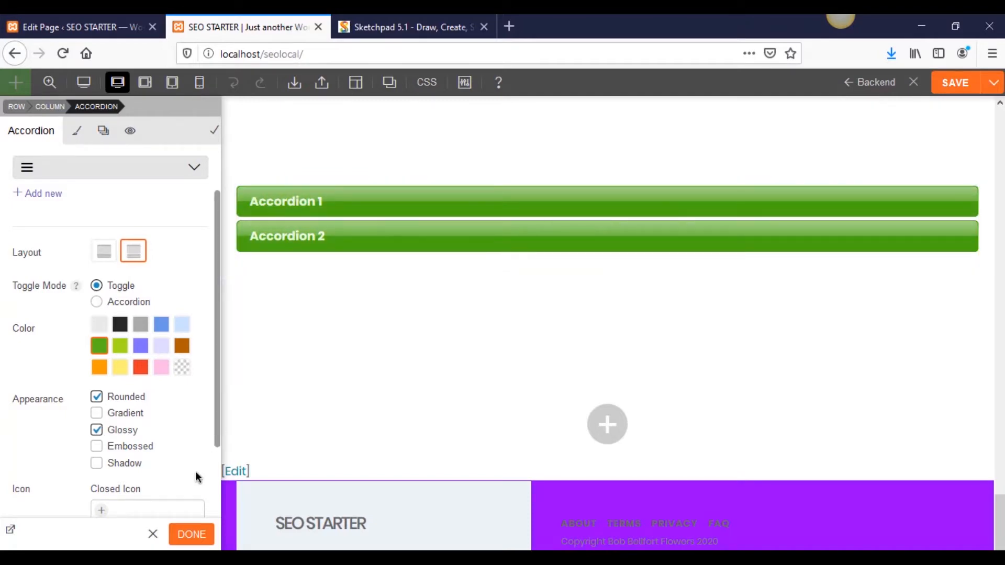
pyautogui.click(96, 429)
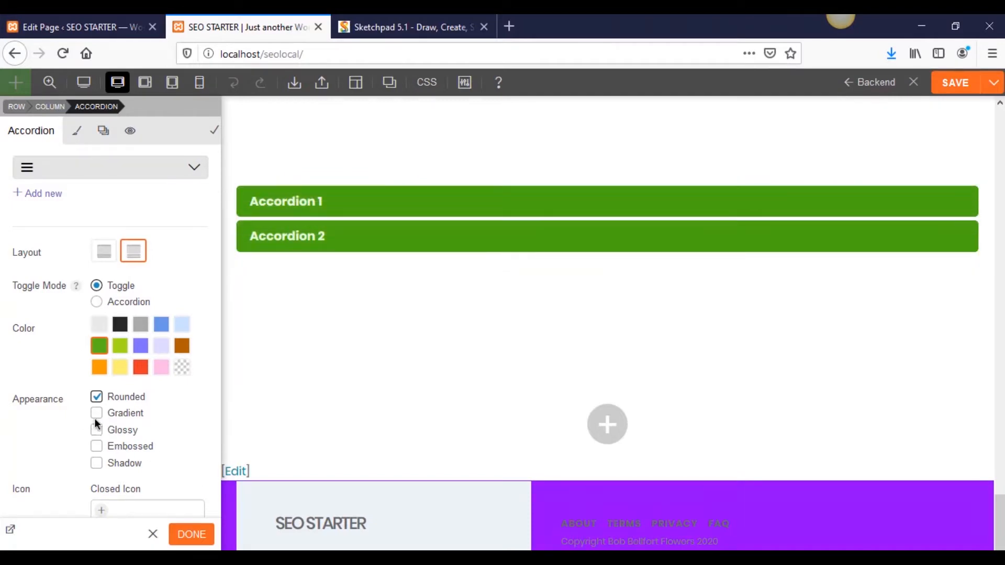
pyautogui.click(97, 464)
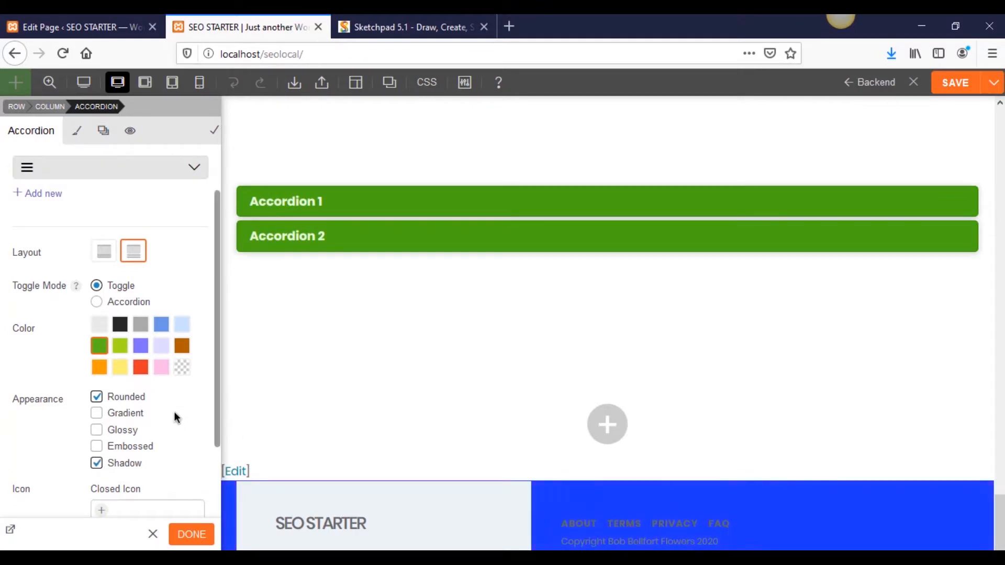
# Step: Set the accordion's closed icon to arrow-circle-down and its opened icon to arrow-circle-up
pyautogui.scroll(-3, 176, 417)
pyautogui.scroll(-1, 121, 396)
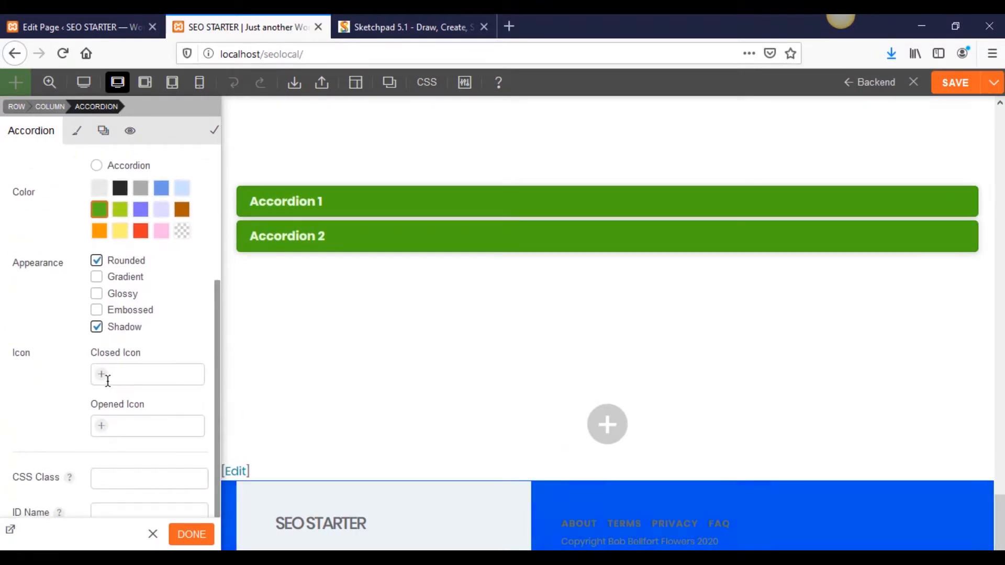
pyautogui.click(152, 377)
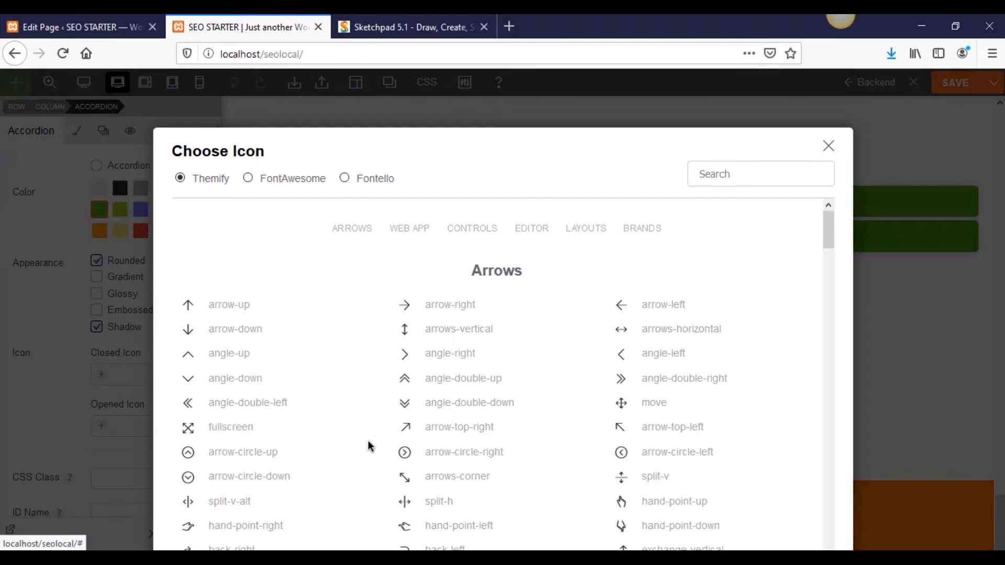
pyautogui.click(265, 477)
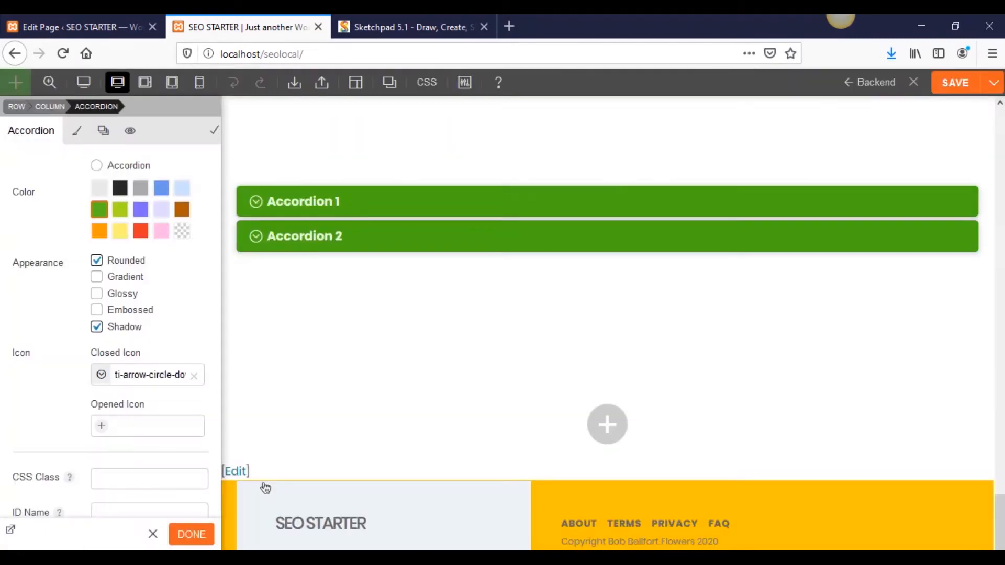
pyautogui.click(102, 426)
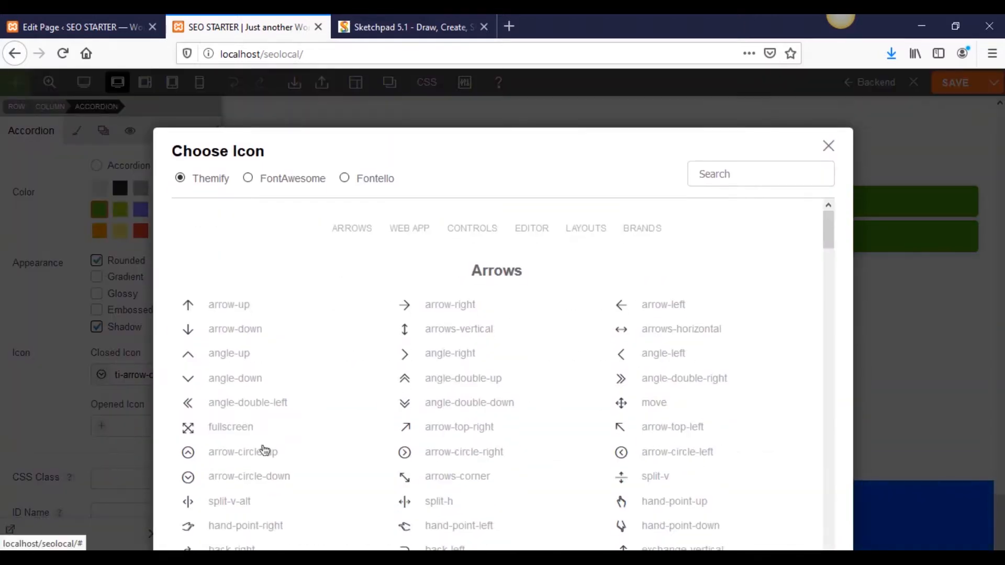
pyautogui.click(263, 450)
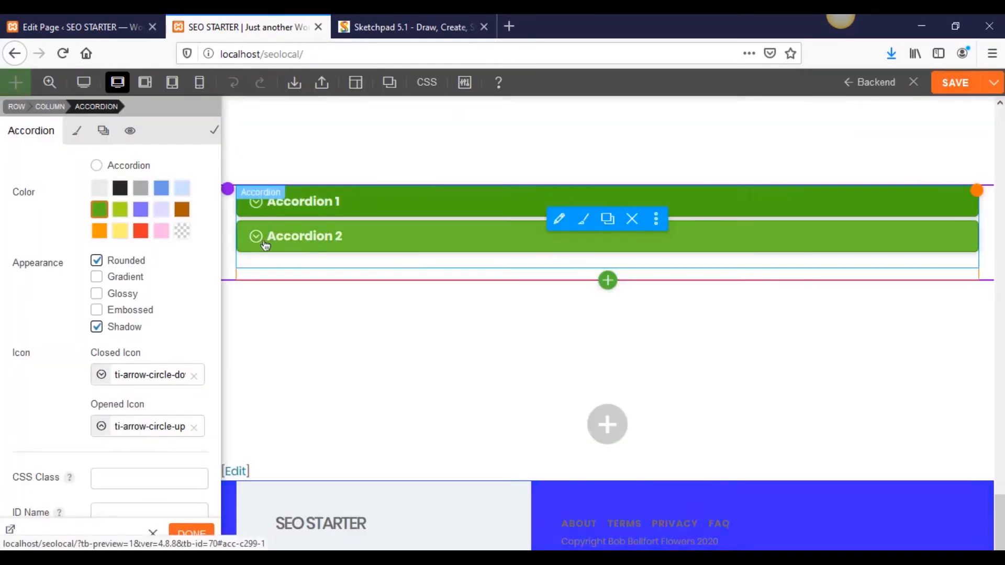
# Step: Examine the accordion's styling options, including Global Styles and the list of module parts that can be styled
pyautogui.scroll(4, 189, 454)
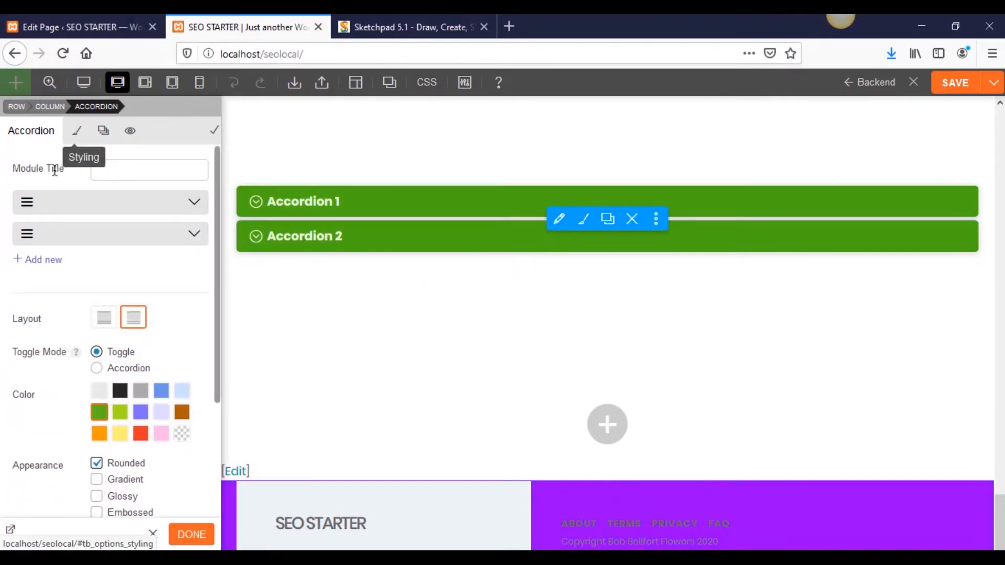
pyautogui.click(81, 136)
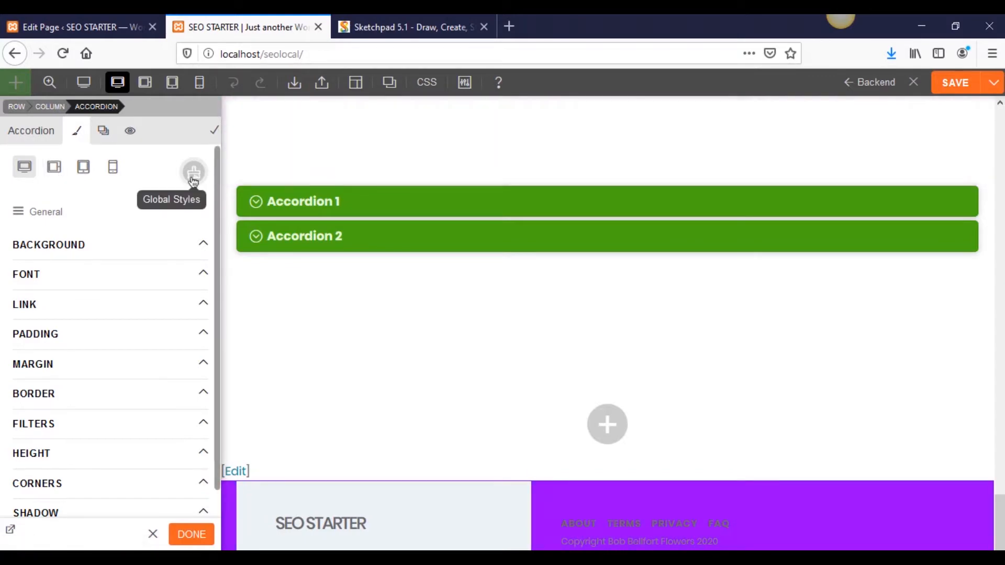
pyautogui.click(193, 178)
pyautogui.click(164, 177)
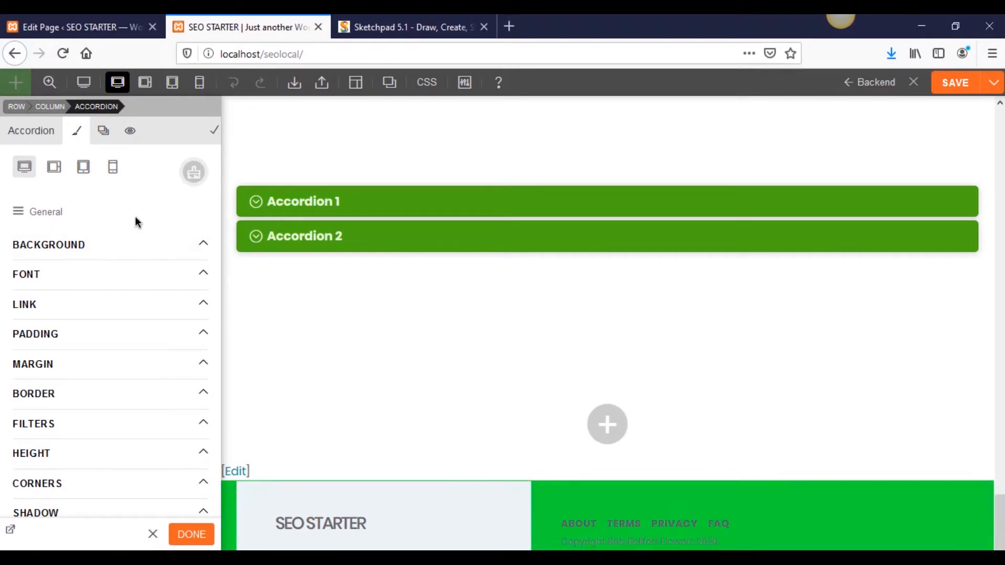
pyautogui.click(17, 212)
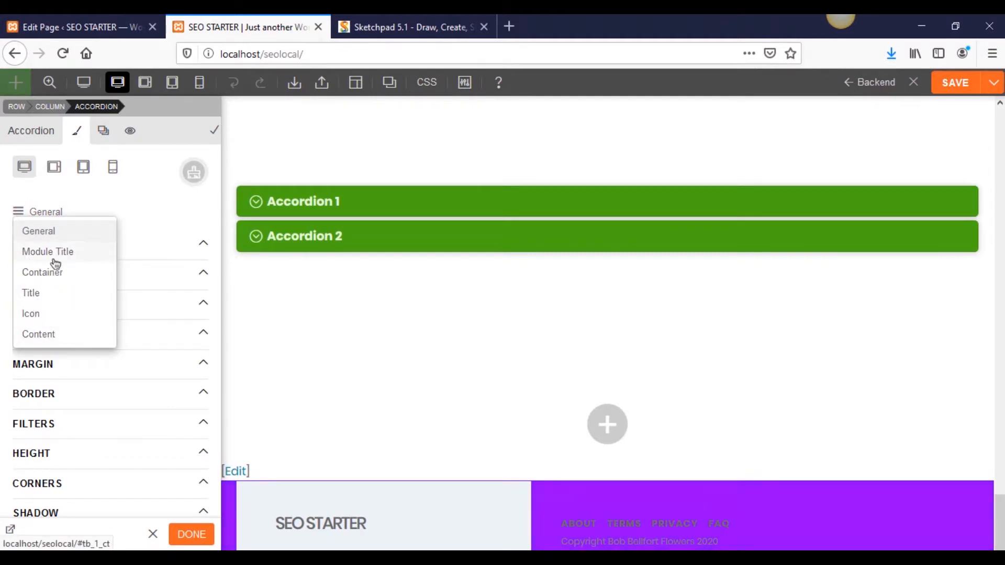
# Step: Expand and collapse the Accordion 2 and Accordion 1 panels in the page preview to check how their icons change
pyautogui.click(256, 244)
pyautogui.click(257, 243)
pyautogui.click(257, 243)
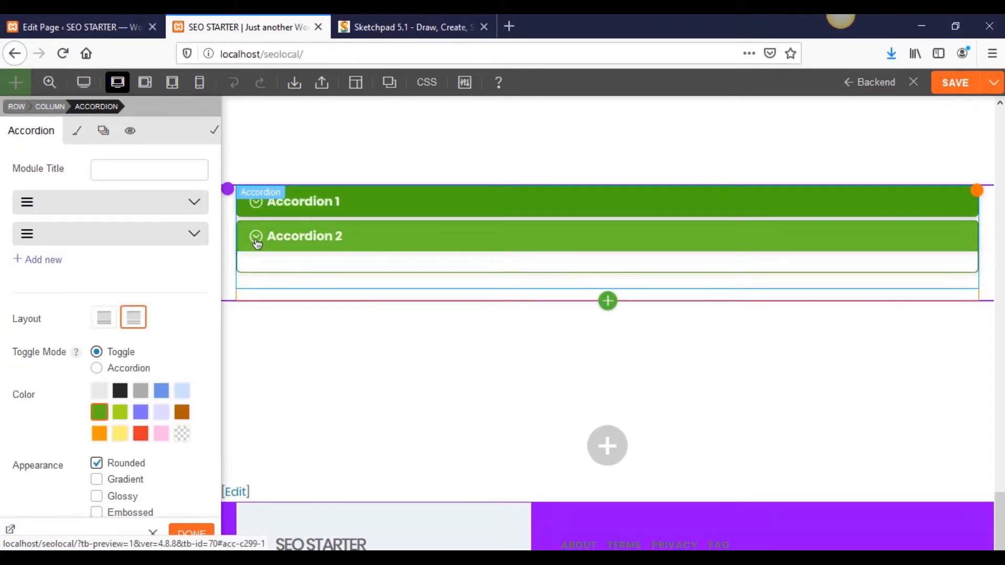
pyautogui.click(257, 243)
pyautogui.click(255, 211)
pyautogui.click(256, 210)
pyautogui.click(255, 211)
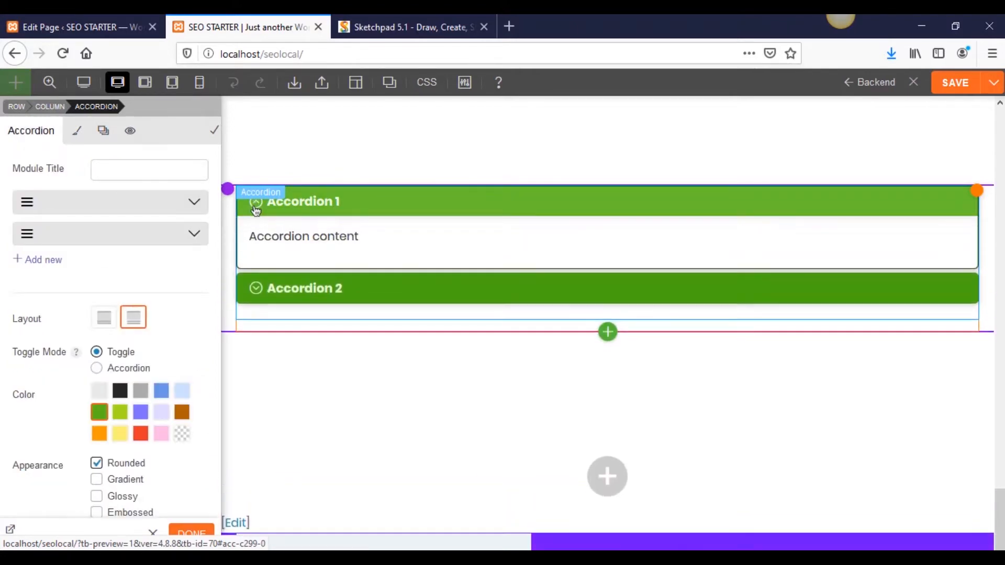
pyautogui.click(255, 211)
pyautogui.click(256, 210)
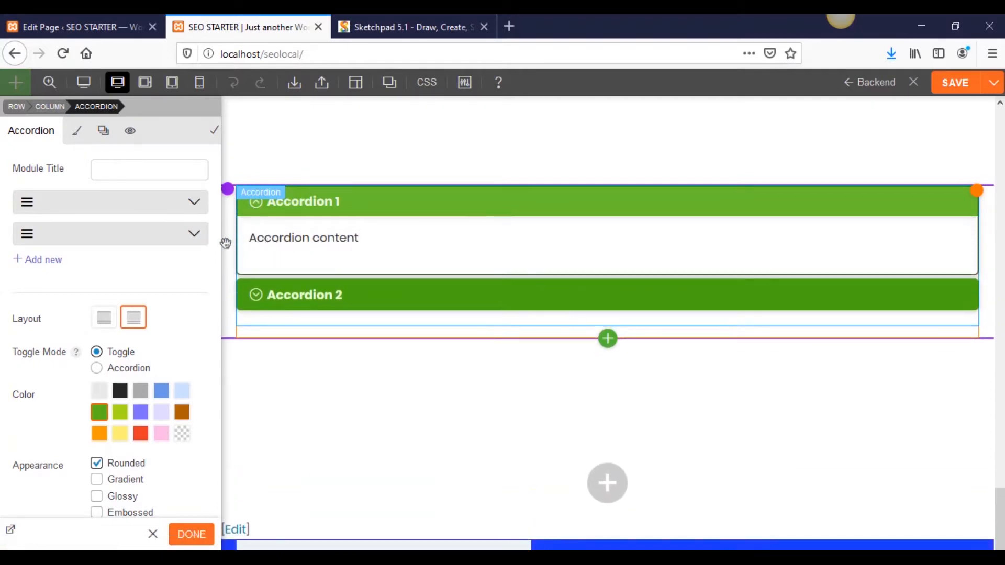
# Step: Open the styling options for the accordion's container
pyautogui.click(80, 134)
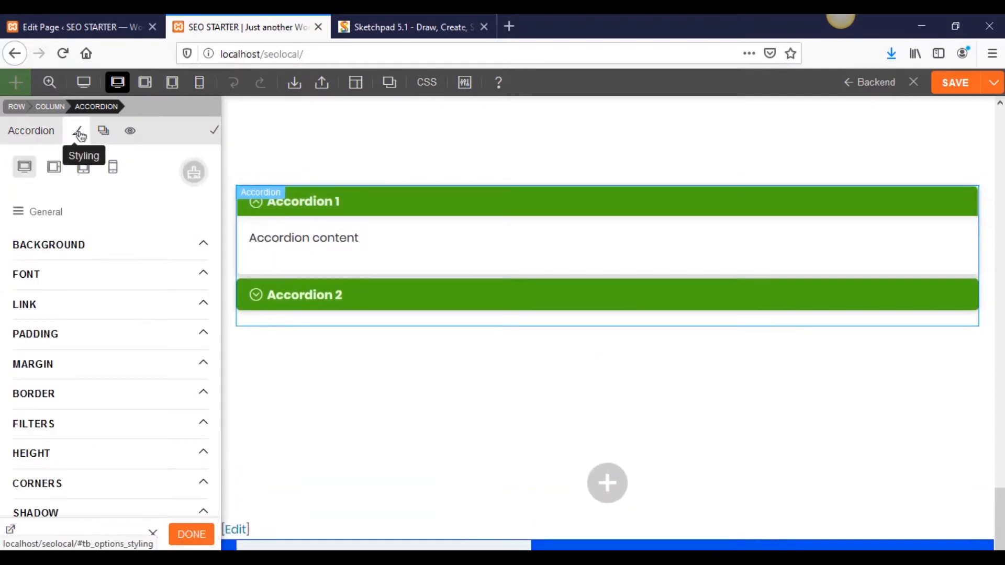
pyautogui.click(53, 215)
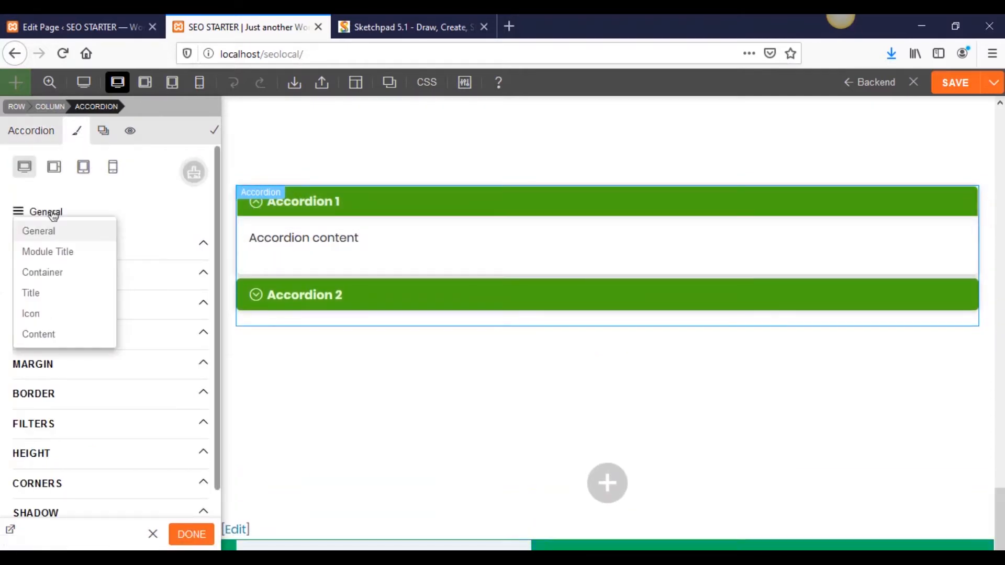
pyautogui.click(54, 278)
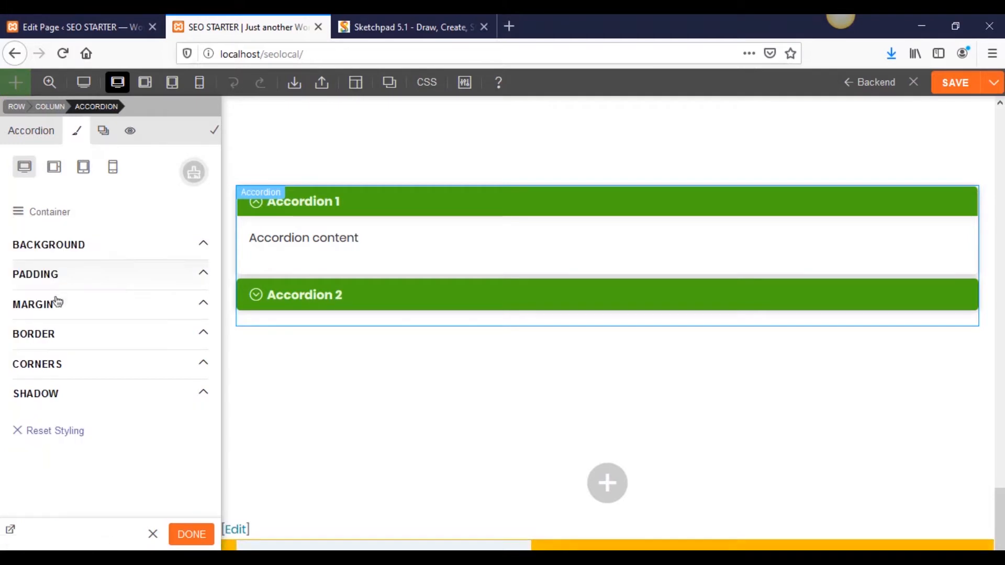
# Step: Set the font size of the accordion's content to 18 px and finish editing the module
pyautogui.click(59, 212)
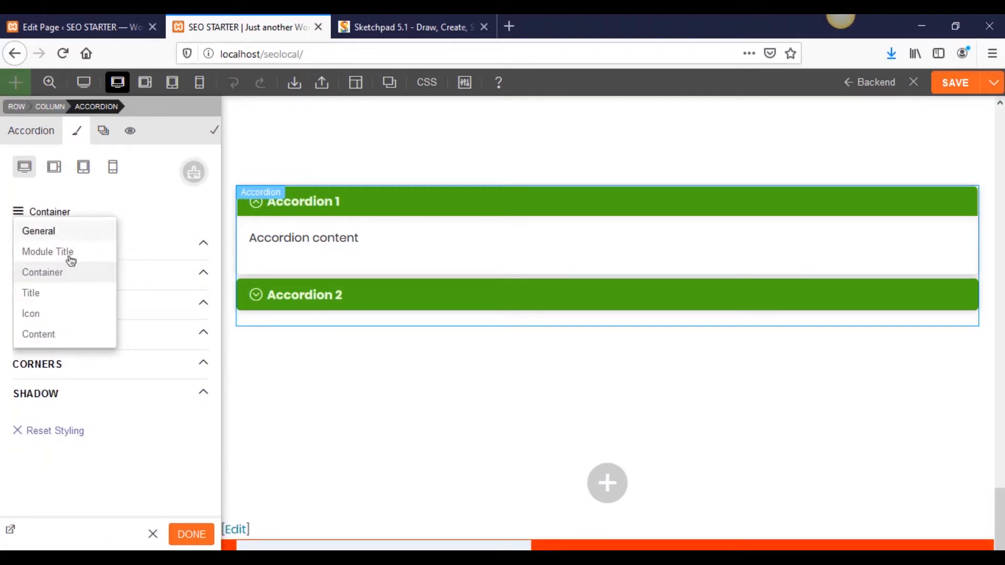
pyautogui.click(27, 334)
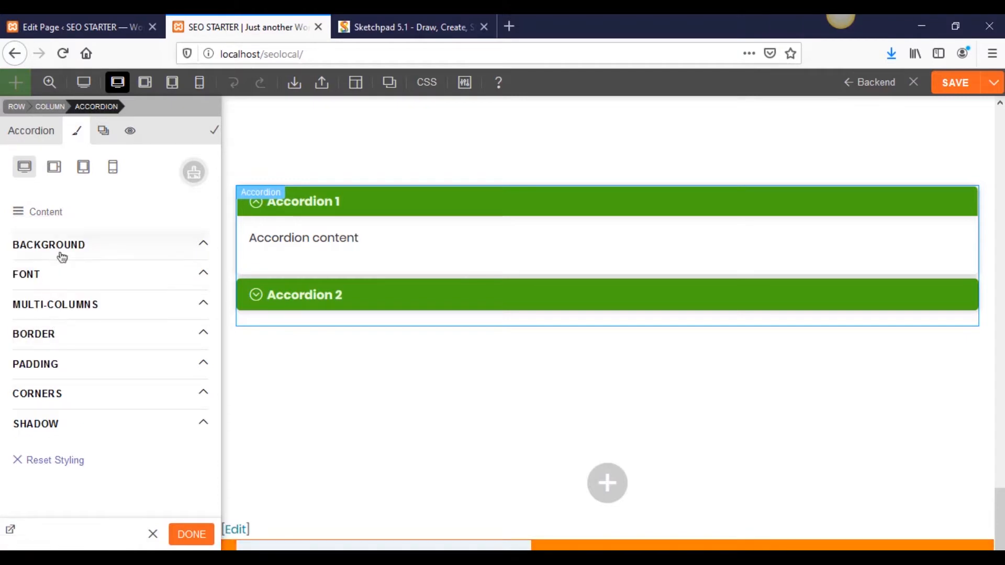
pyautogui.click(62, 276)
pyautogui.scroll(-2, 84, 344)
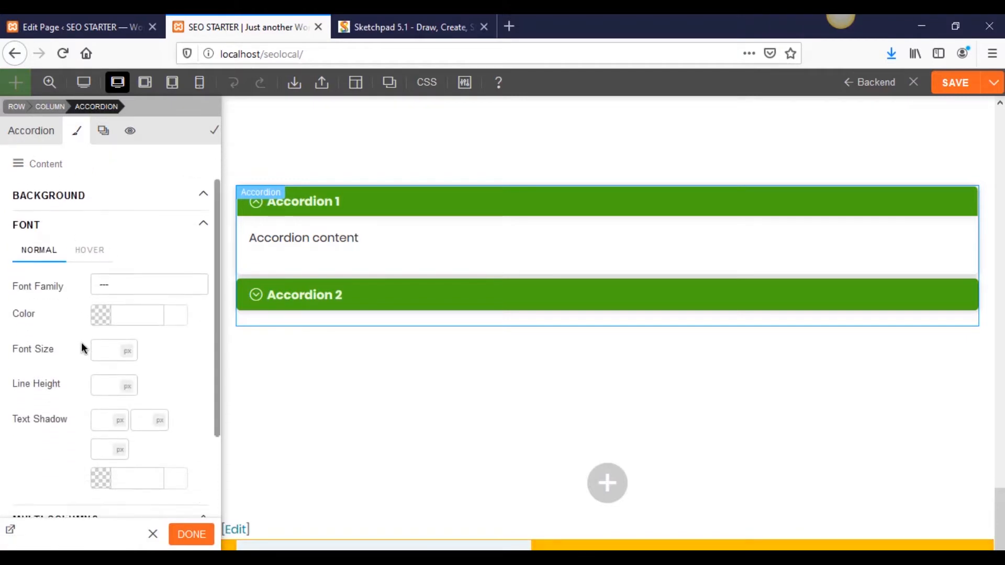
pyautogui.click(101, 333)
pyautogui.write('13')
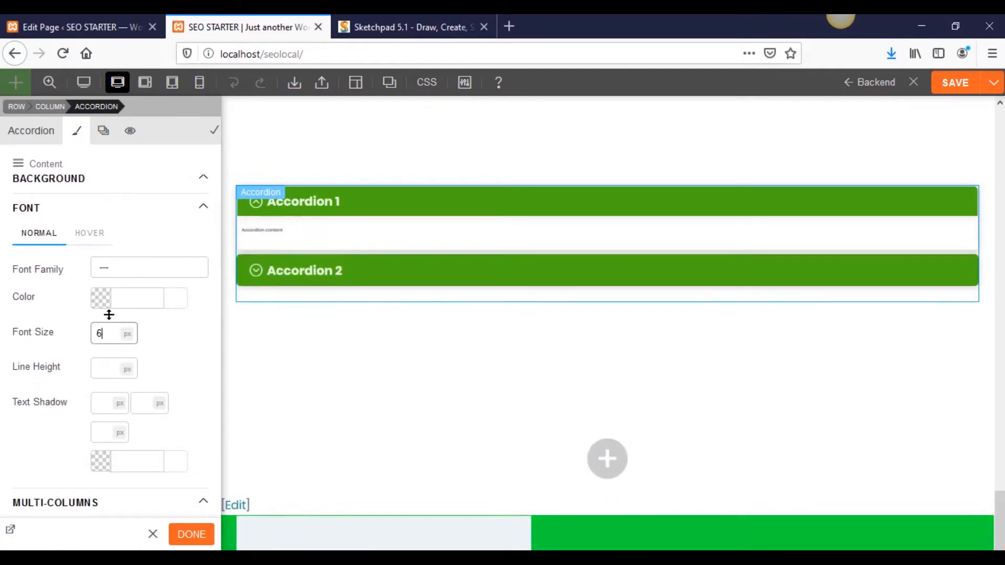
pyautogui.moveTo(107, 291)
pyautogui.mouseDown()
pyautogui.moveTo(104, 258)
pyautogui.moveTo(107, 275)
pyautogui.mouseUp()
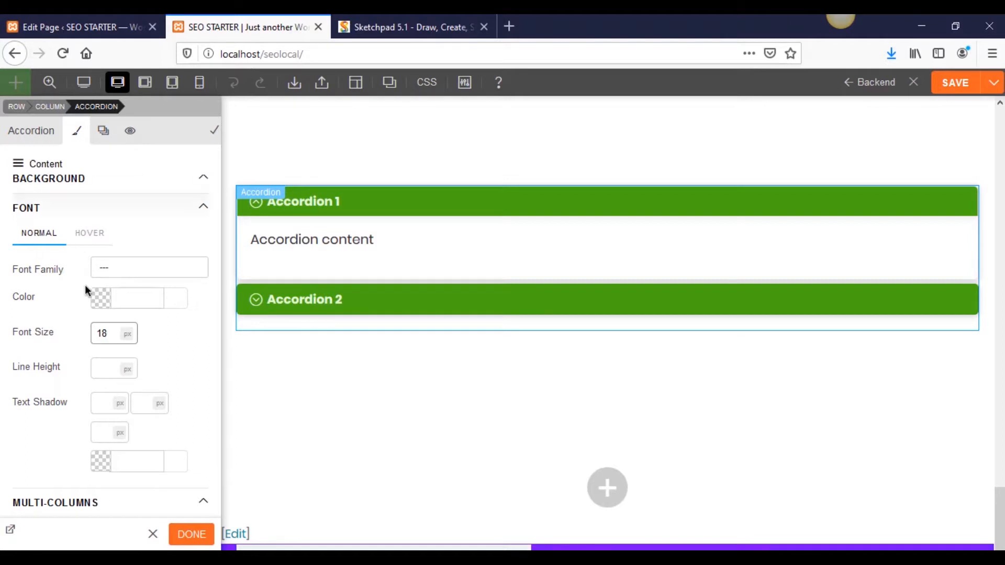
pyautogui.scroll(2, 90, 296)
pyautogui.click(50, 213)
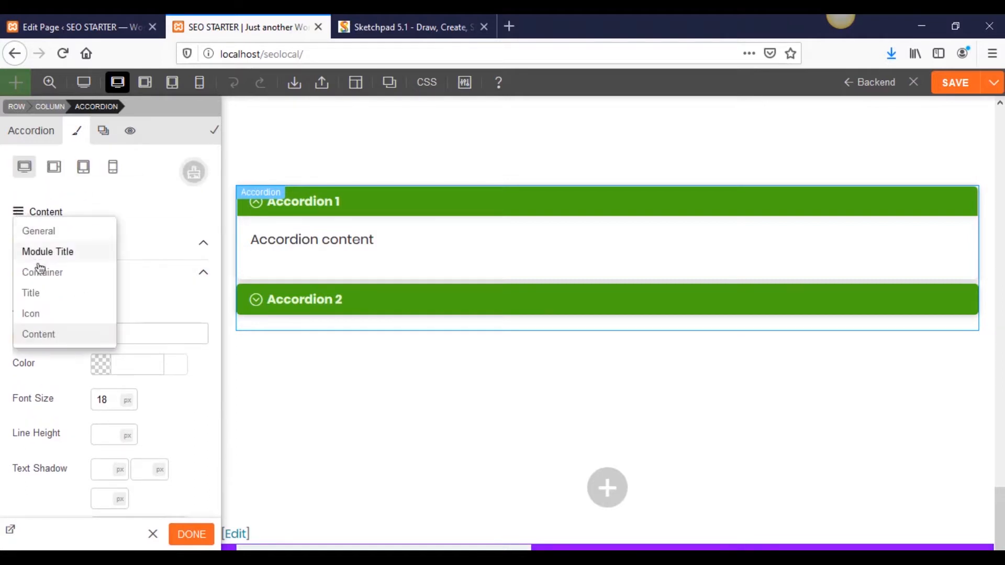
pyautogui.click(58, 239)
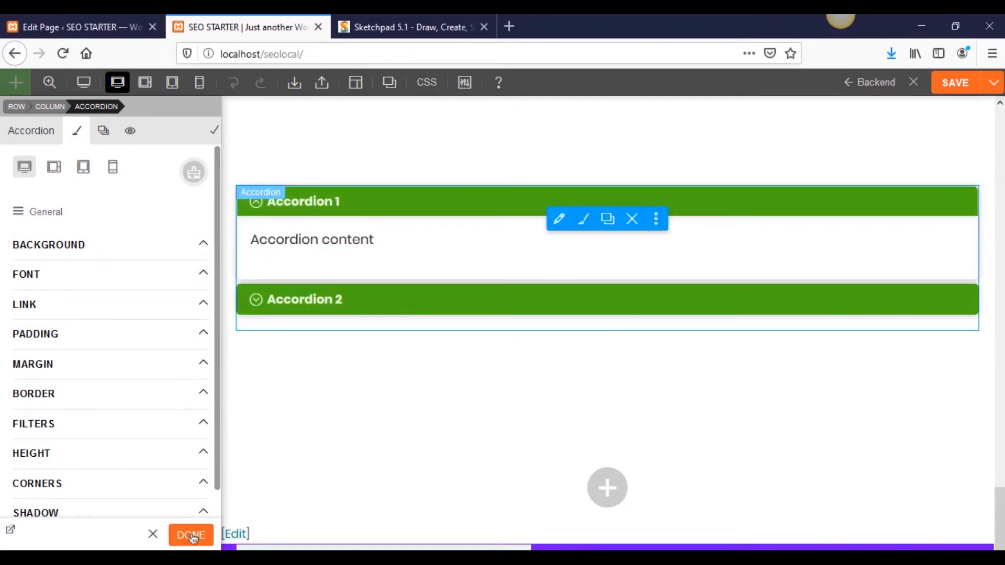
pyautogui.click(30, 128)
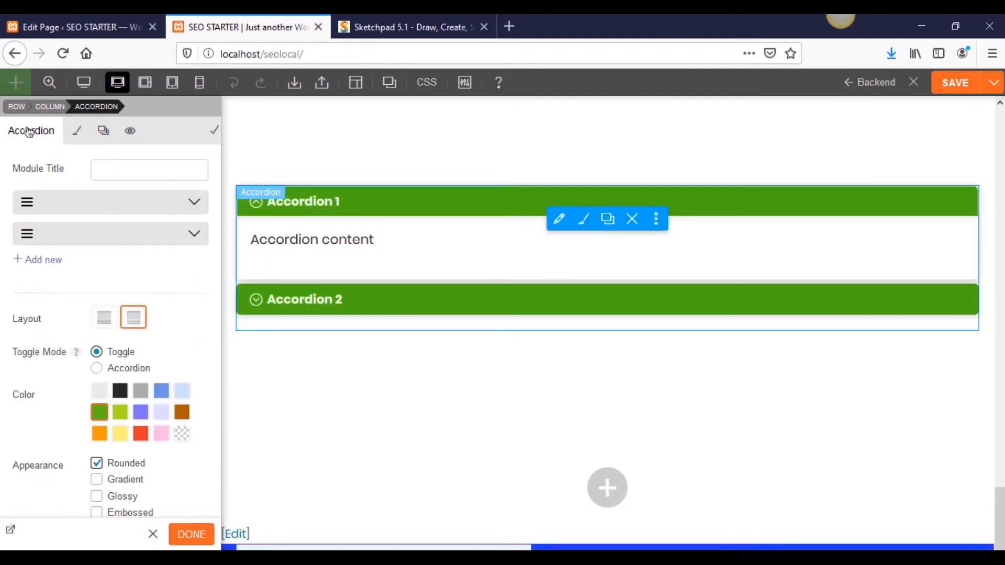
pyautogui.click(191, 534)
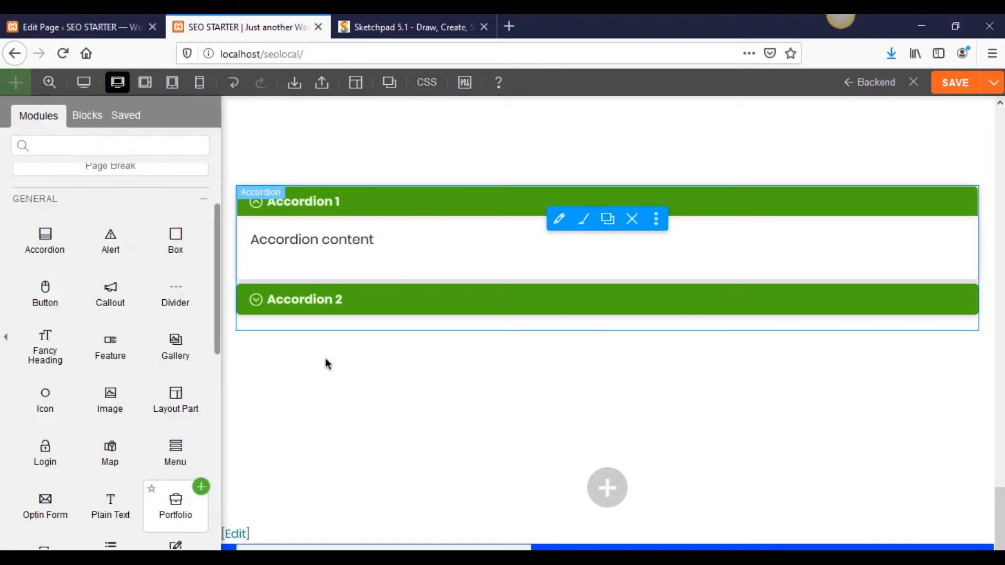
# Step: Delete the Accordion module from the white row
pyautogui.click(329, 207)
pyautogui.click(328, 209)
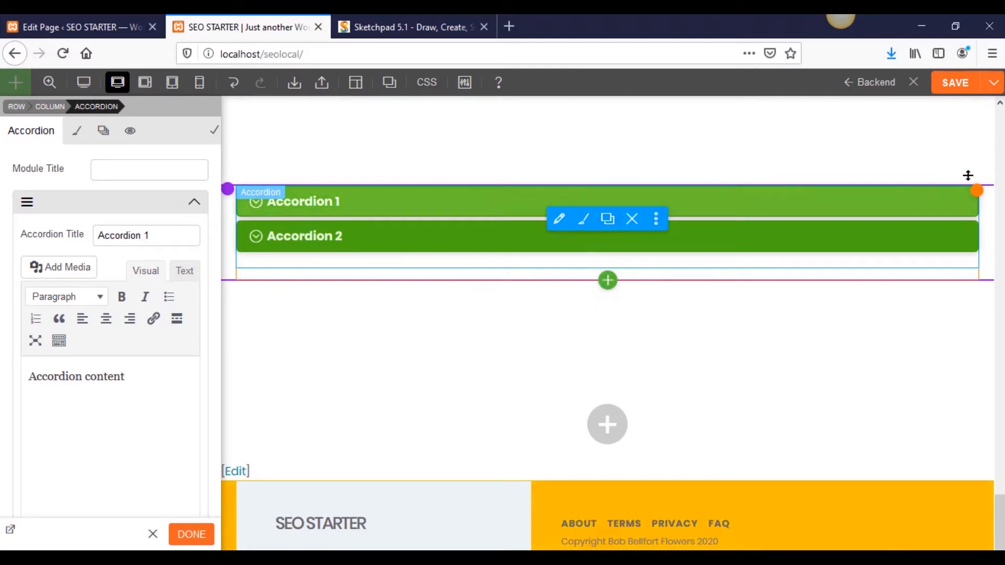
pyautogui.click(622, 223)
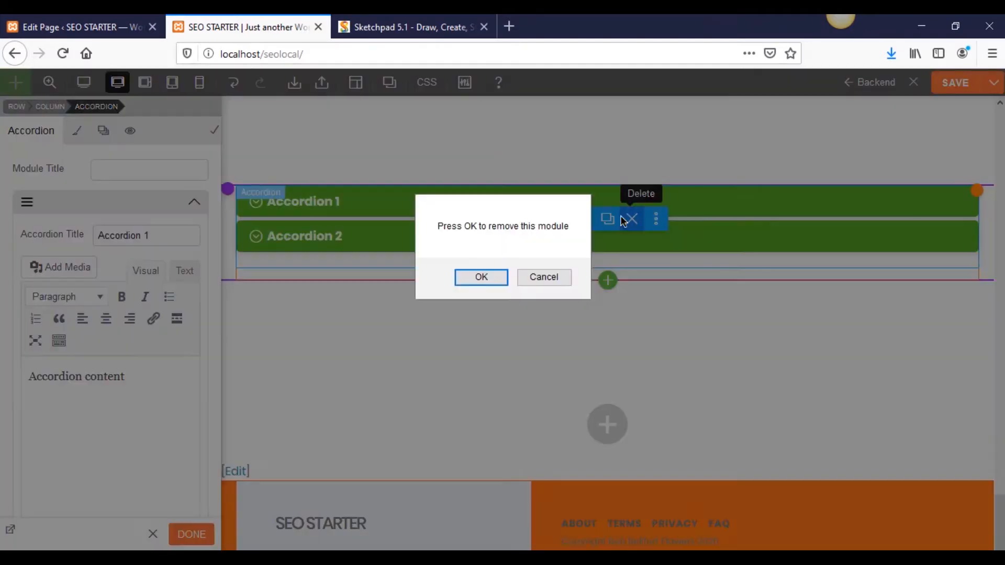
pyautogui.click(498, 276)
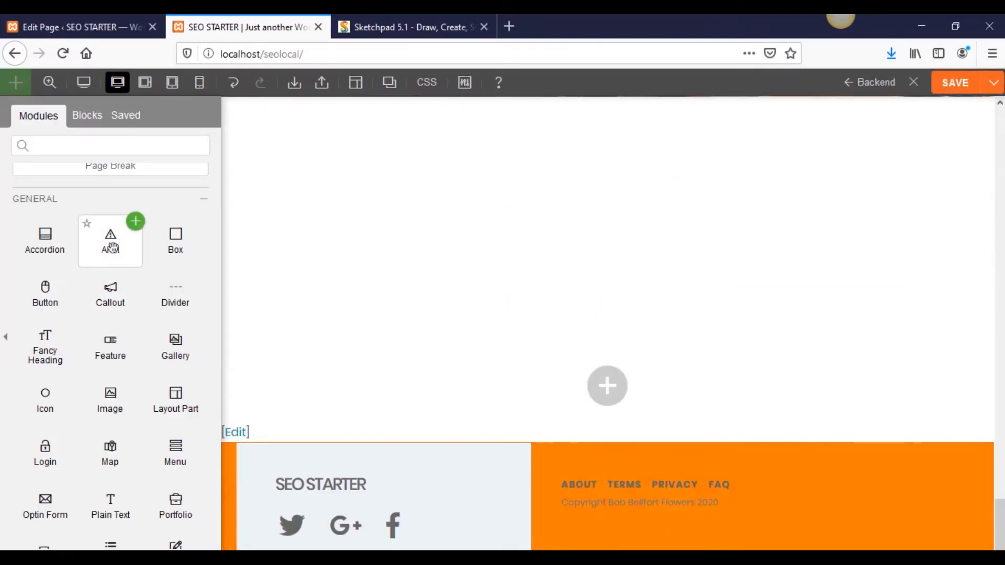
# Step: Add an Alert module to the empty white row and set its color to green
pyautogui.moveTo(113, 262); pyautogui.dragTo(476, 236)
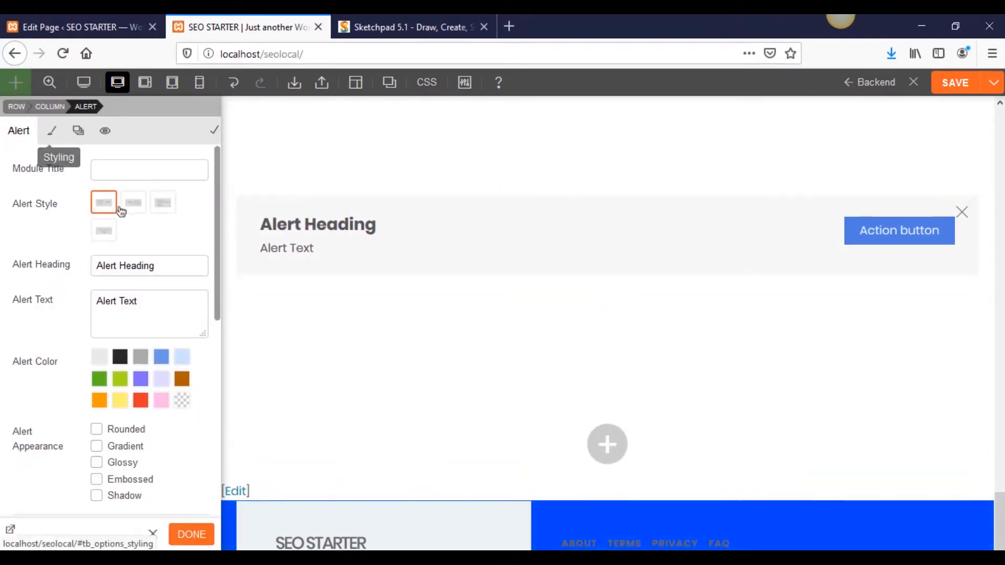
pyautogui.click(97, 379)
pyautogui.click(51, 130)
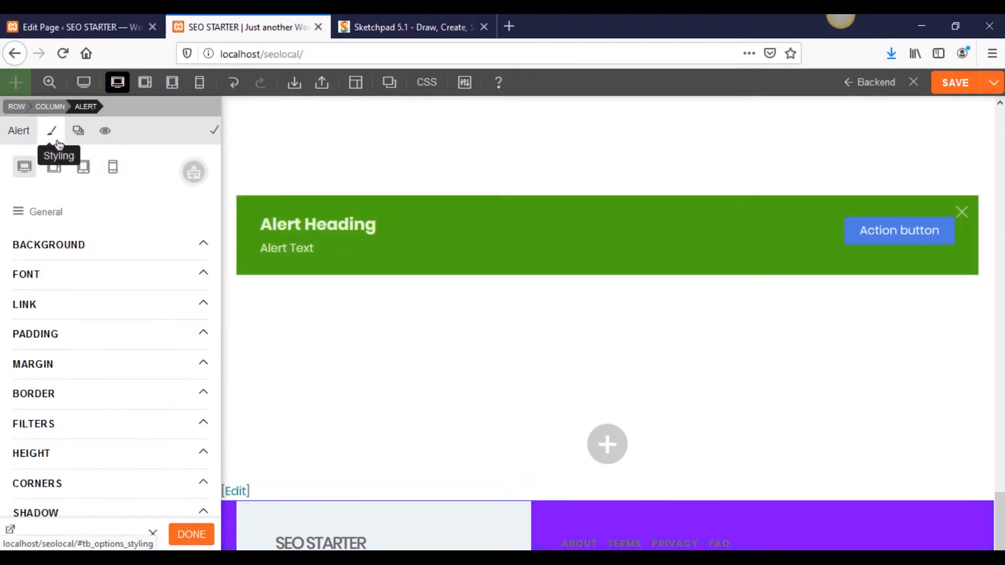
pyautogui.click(53, 218)
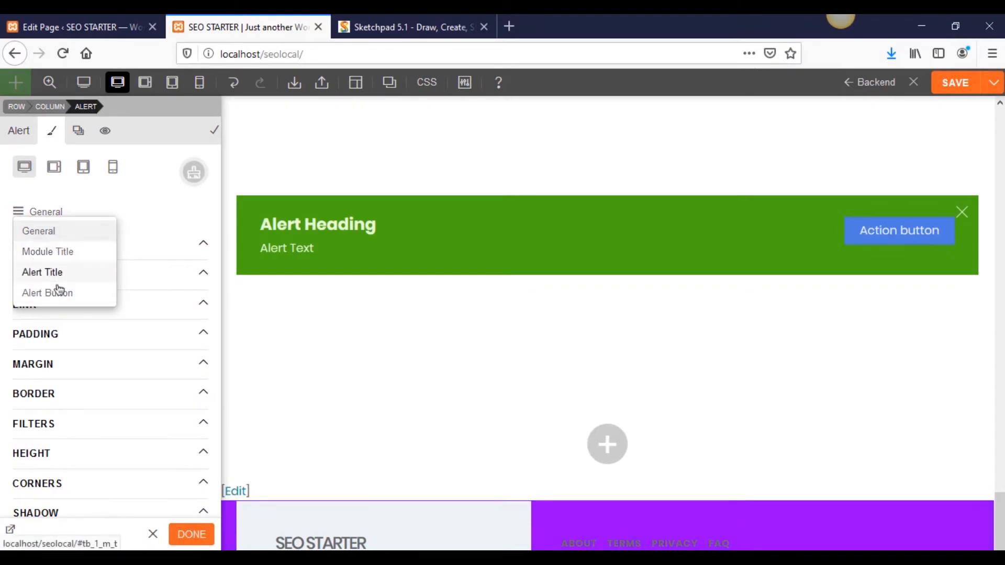
pyautogui.click(26, 134)
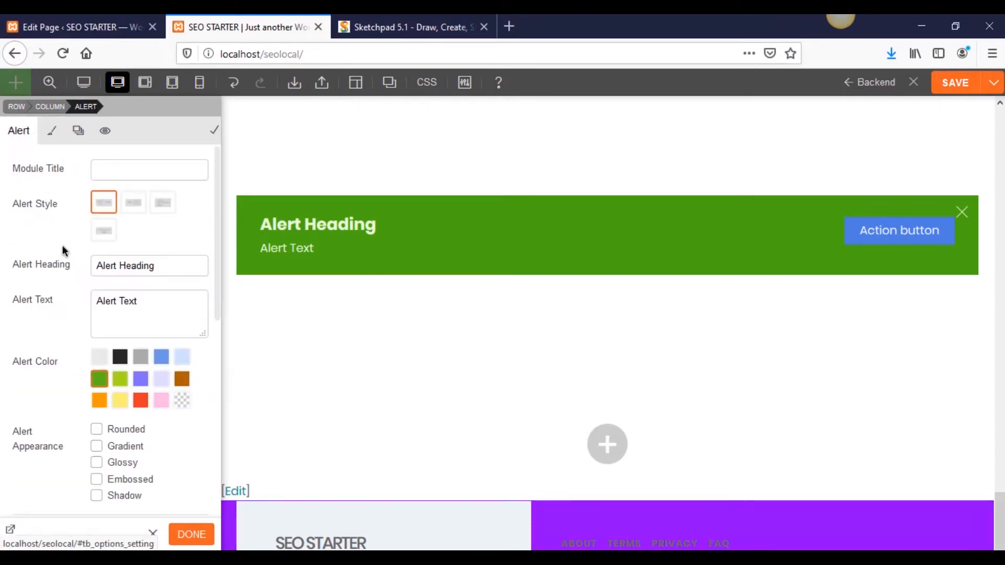
# Step: Set the alert's style to Button Bottom Center and finish editing the module
pyautogui.click(137, 205)
pyautogui.click(157, 209)
pyautogui.click(103, 231)
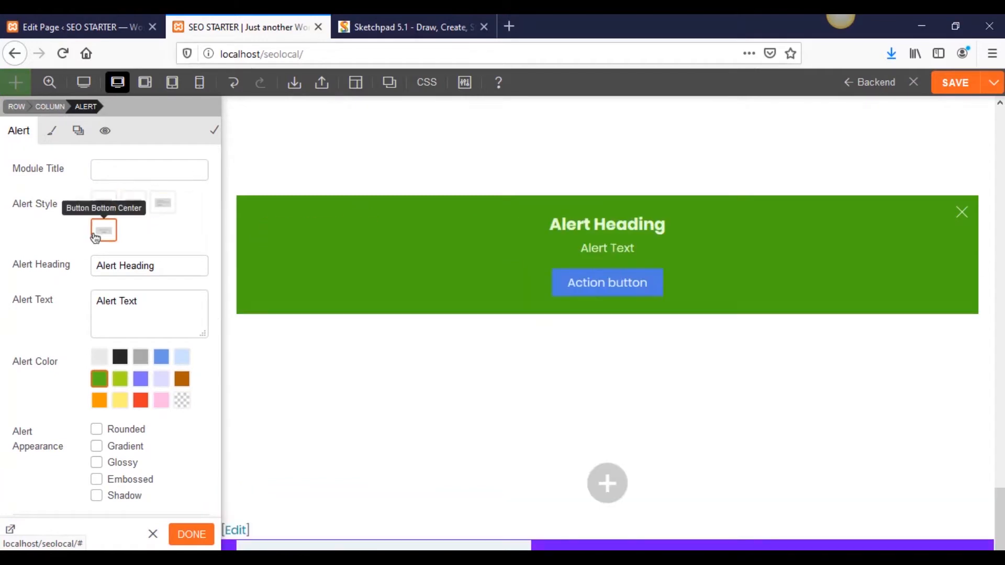
pyautogui.click(191, 536)
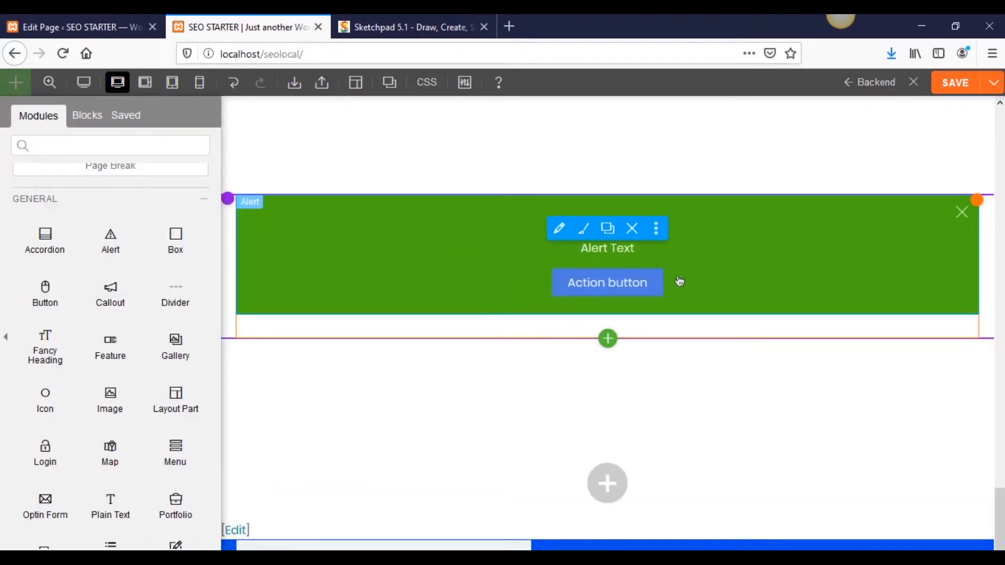
# Step: Delete the Alert module from the white row
pyautogui.click(963, 218)
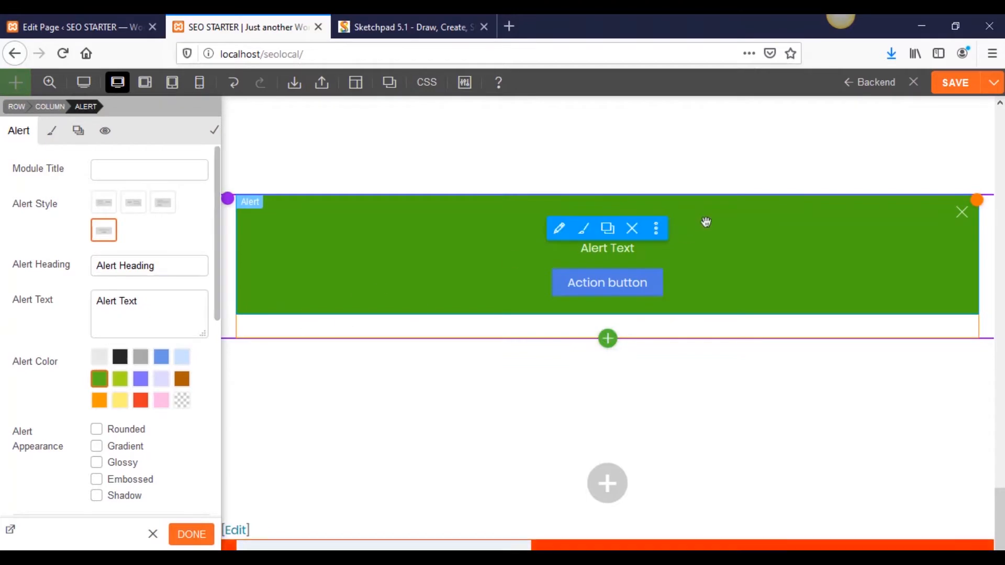
pyautogui.click(631, 228)
pyautogui.click(477, 278)
# Step: Add a Box module to the empty white row and set its color to green
pyautogui.moveTo(175, 238); pyautogui.dragTo(462, 244)
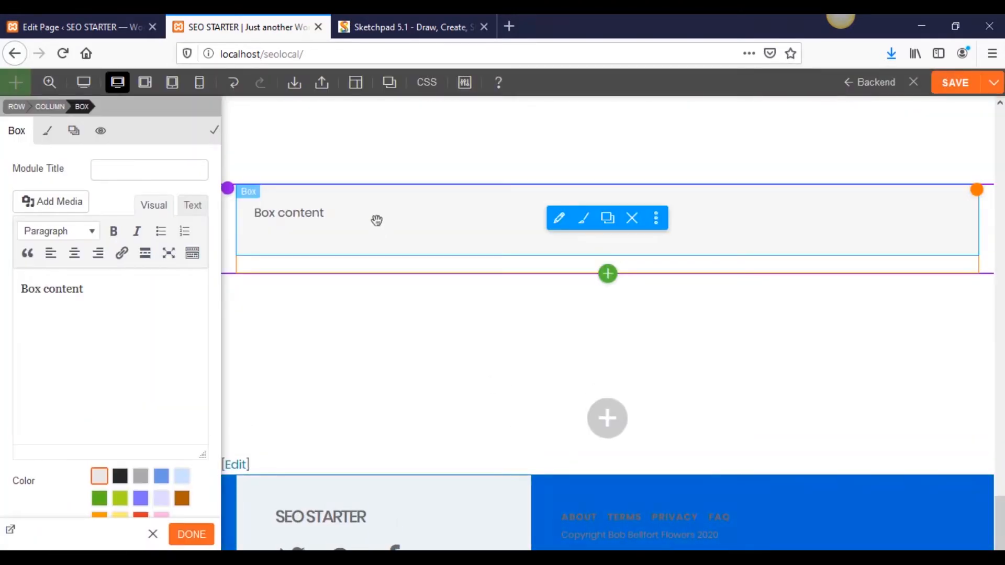
pyautogui.scroll(-3, 79, 387)
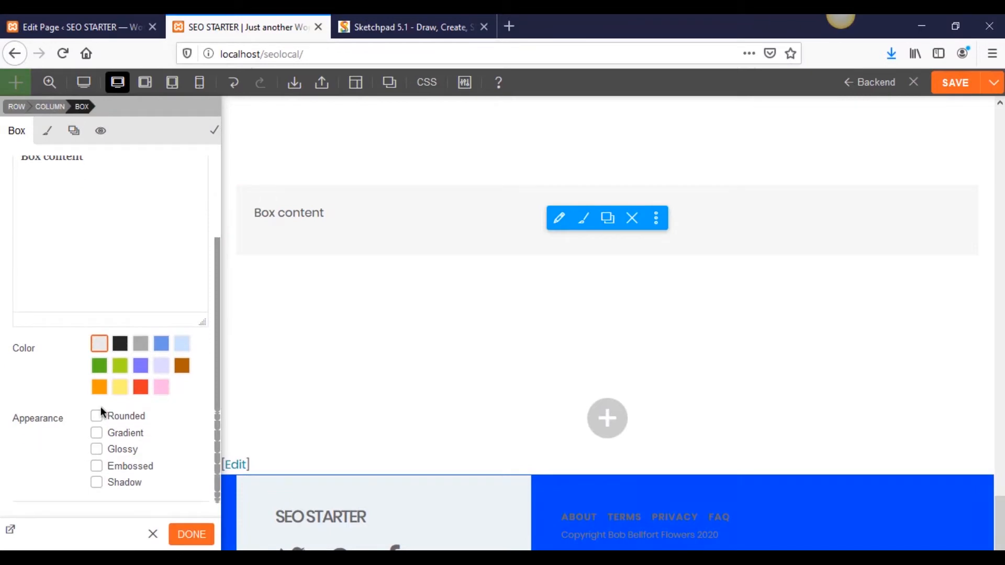
pyautogui.click(99, 366)
# Step: Delete the green Box module from the row below the contact section
pyautogui.scroll(3, 485, 371)
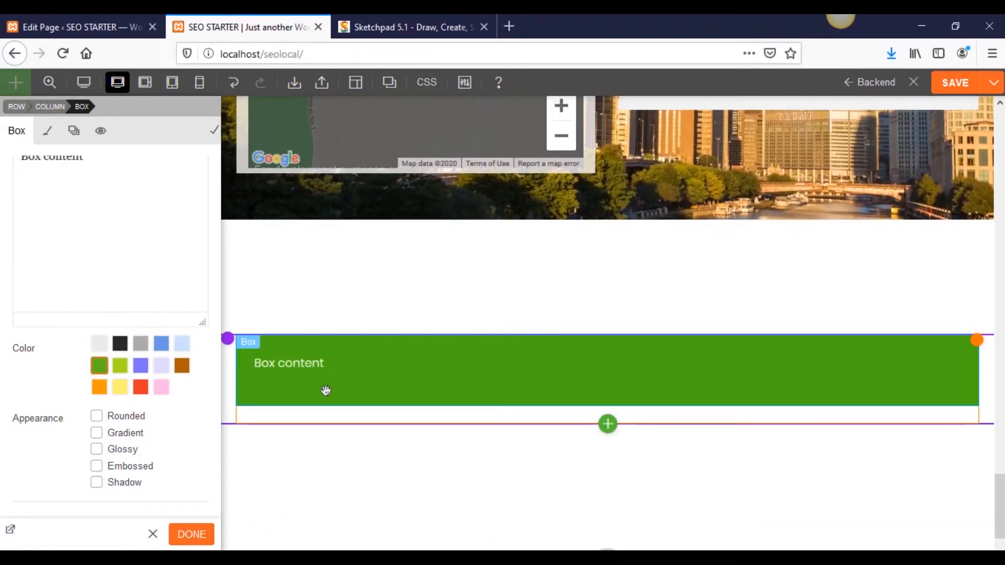
pyautogui.scroll(5, 523, 314)
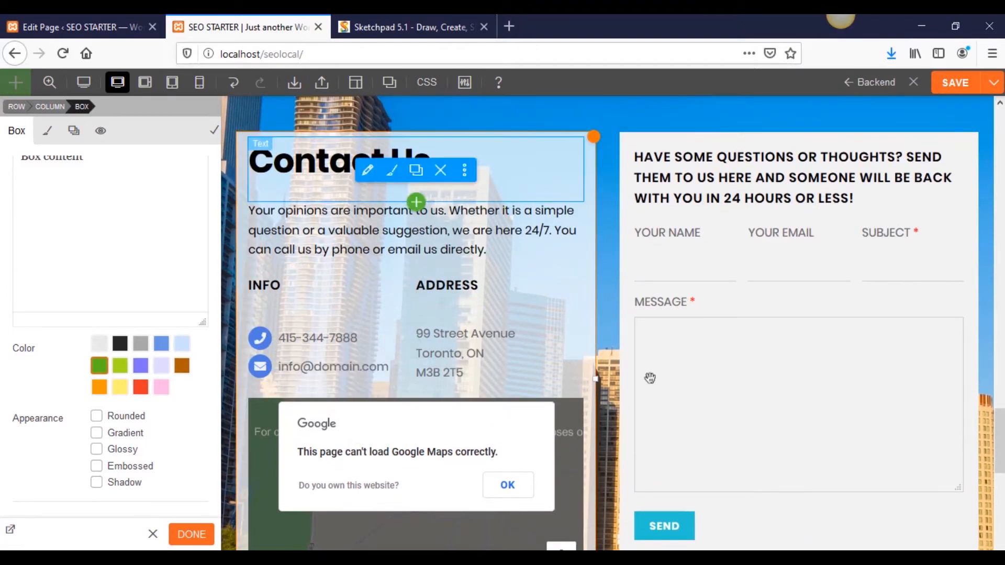
pyautogui.scroll(-5, 689, 463)
pyautogui.scroll(-5, 689, 463)
pyautogui.scroll(3, 676, 458)
pyautogui.scroll(-1, 186, 388)
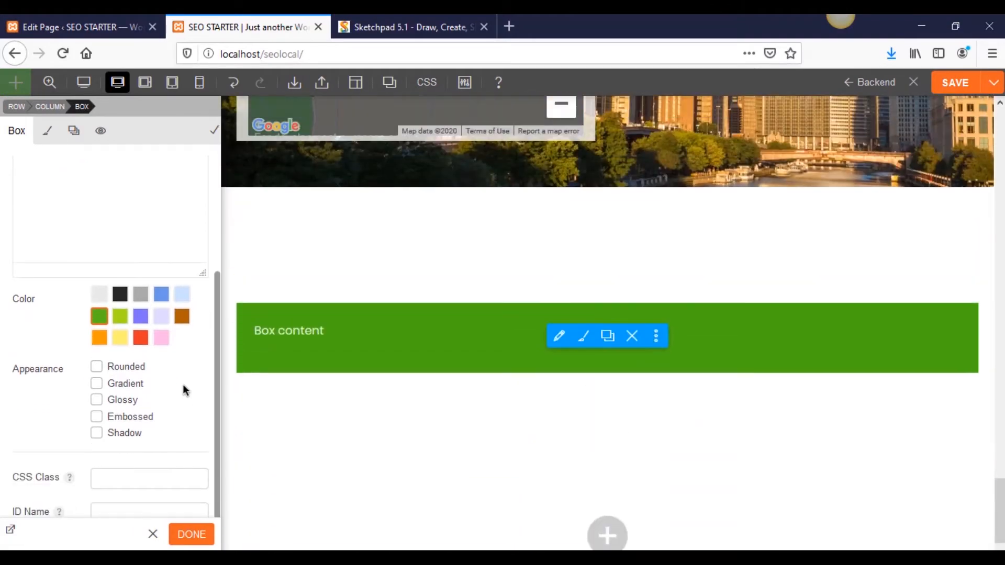
pyautogui.scroll(4, 185, 389)
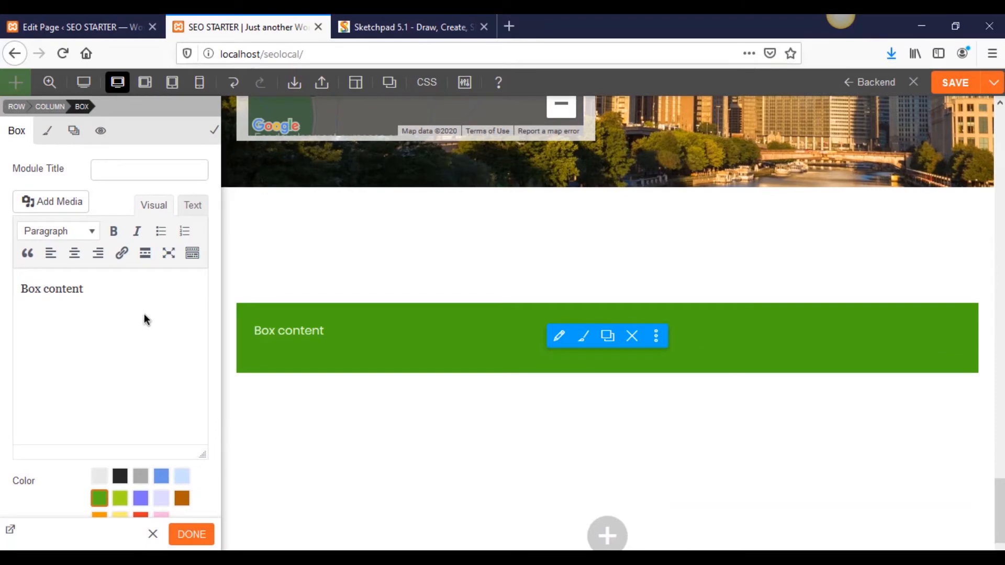
pyautogui.click(634, 335)
pyautogui.click(498, 280)
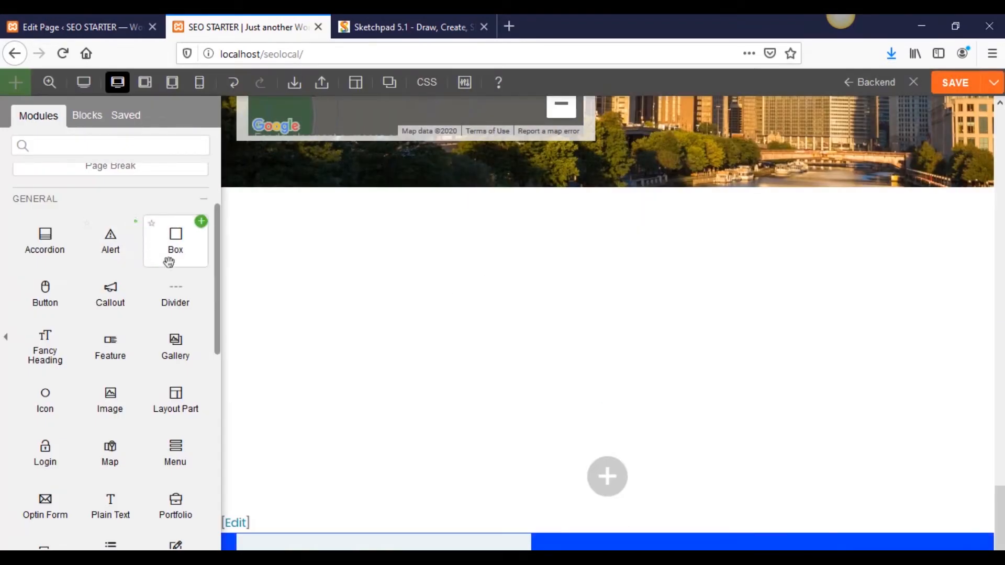
# Step: Add a Button module to the empty white row with XL size, the rounded-corner shape and center alignment
pyautogui.moveTo(40, 306); pyautogui.dragTo(575, 415)
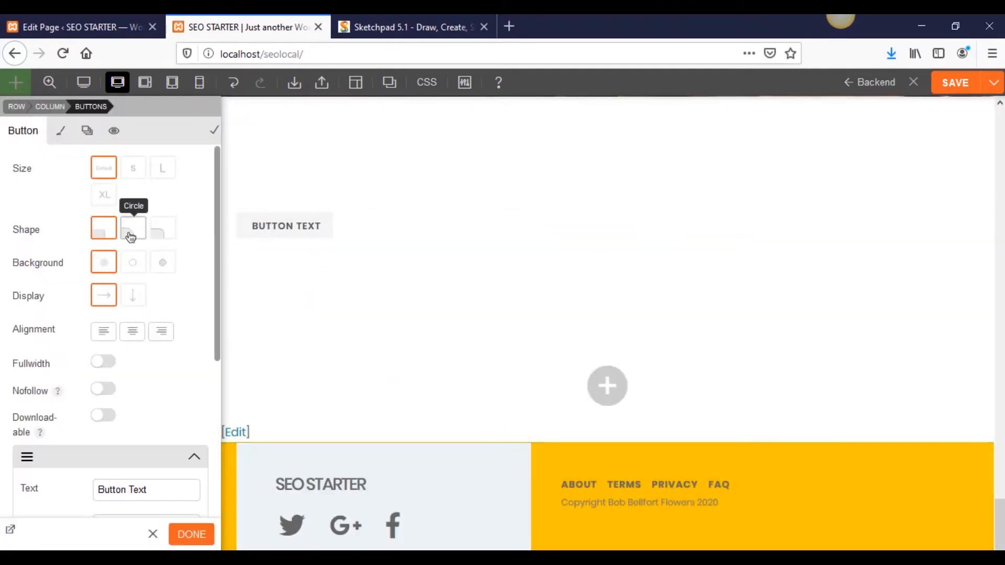
pyautogui.click(113, 197)
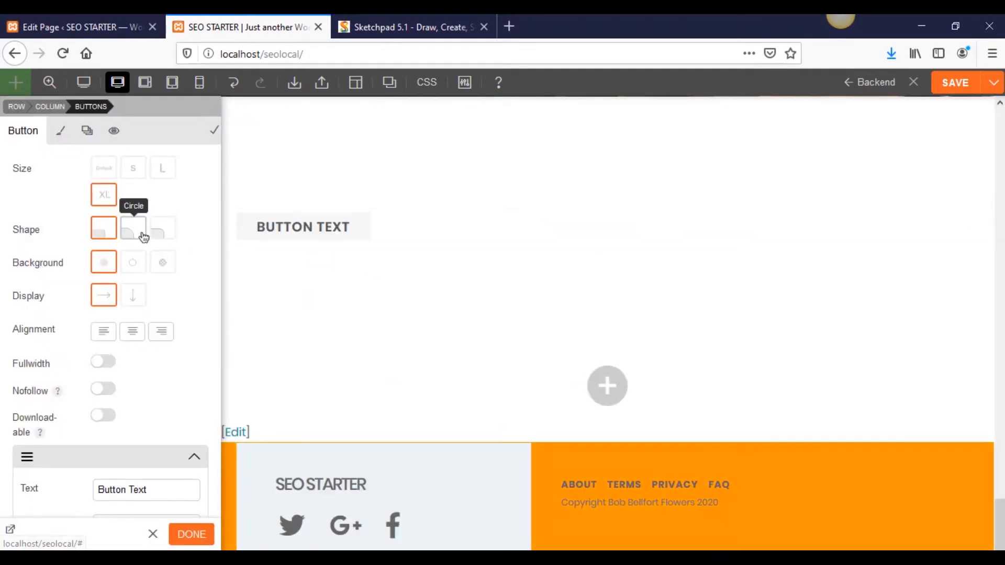
pyautogui.click(162, 232)
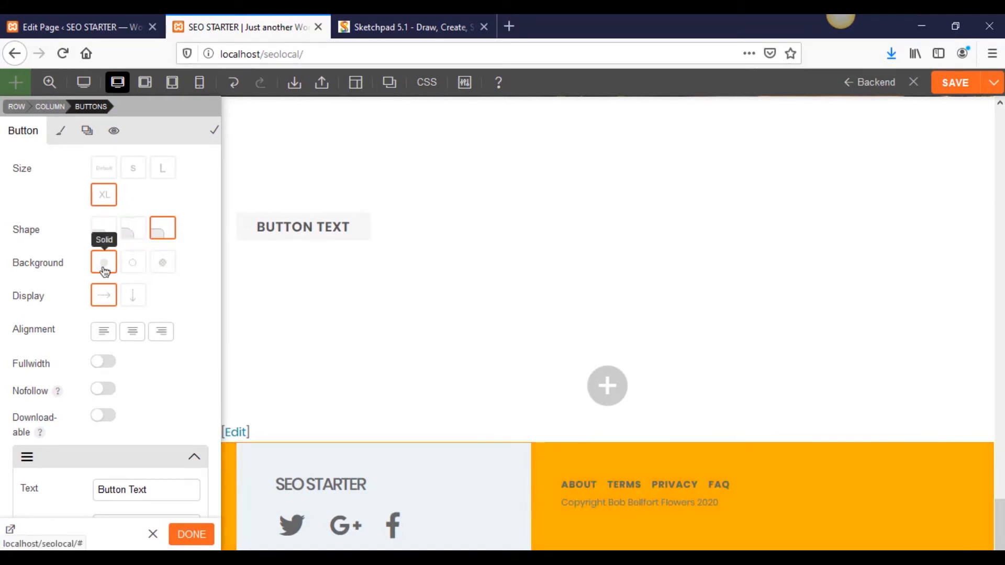
pyautogui.click(133, 332)
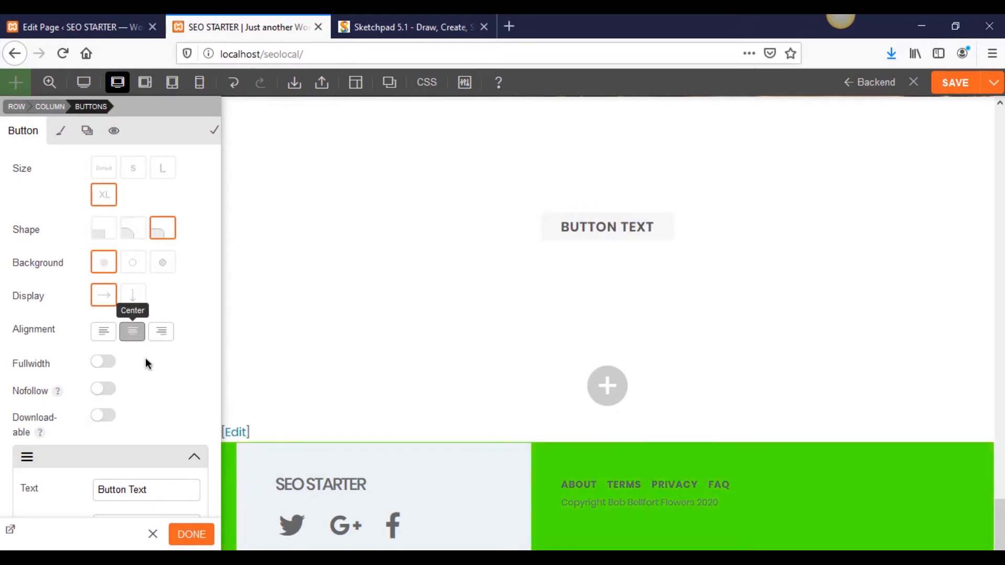
# Step: Try the button at full width, then switch Fullwidth back off
pyautogui.click(103, 363)
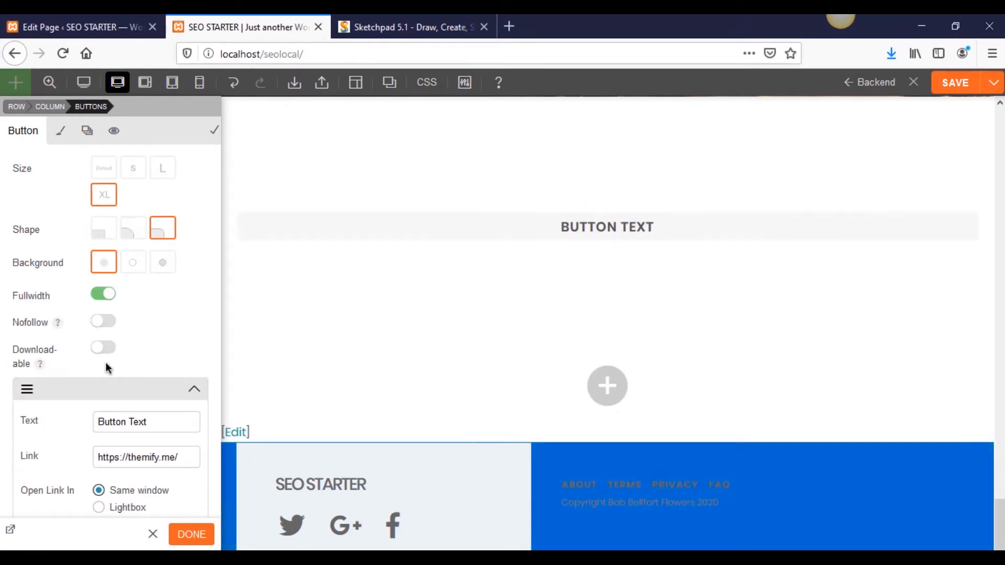
pyautogui.click(103, 294)
# Step: Set the button's color to green
pyautogui.scroll(-3, 184, 370)
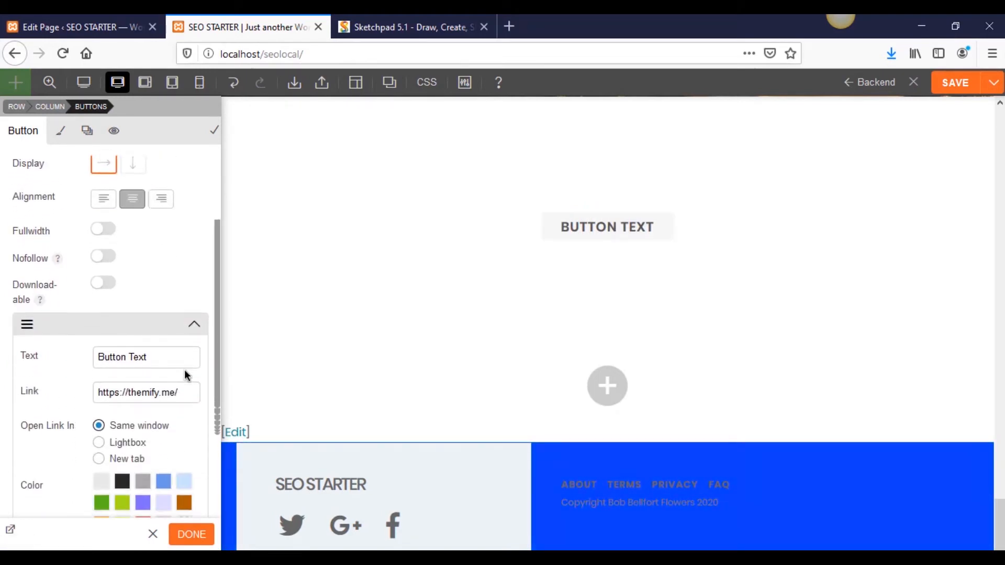
pyautogui.scroll(-1, 184, 369)
pyautogui.click(103, 218)
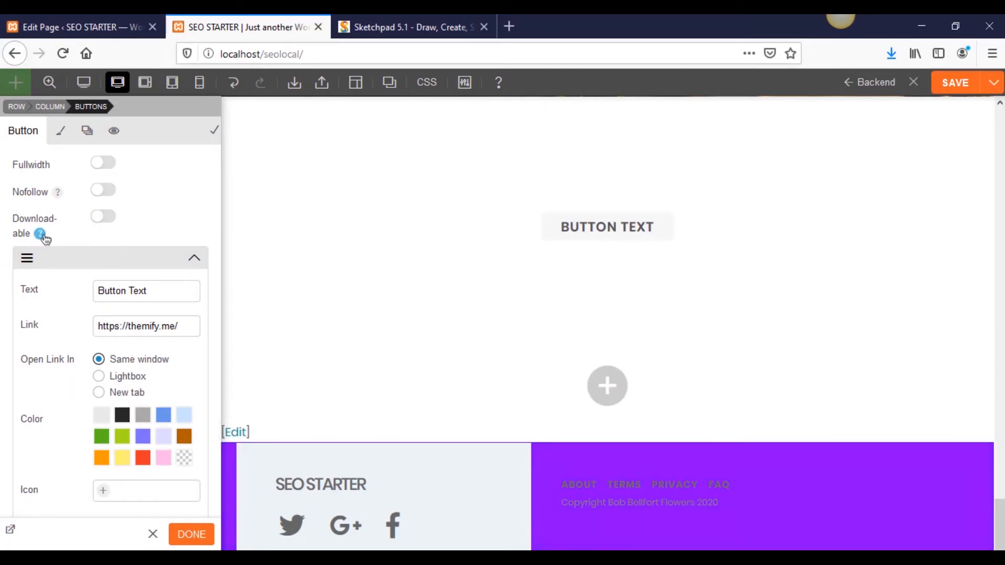
pyautogui.moveTo(44, 236)
pyautogui.scroll(-2, 178, 241)
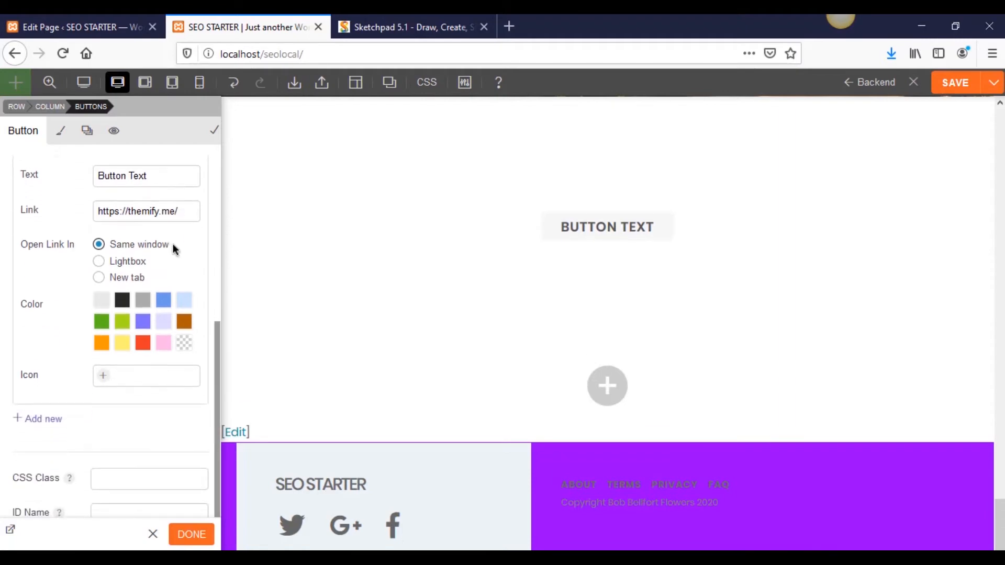
pyautogui.click(101, 322)
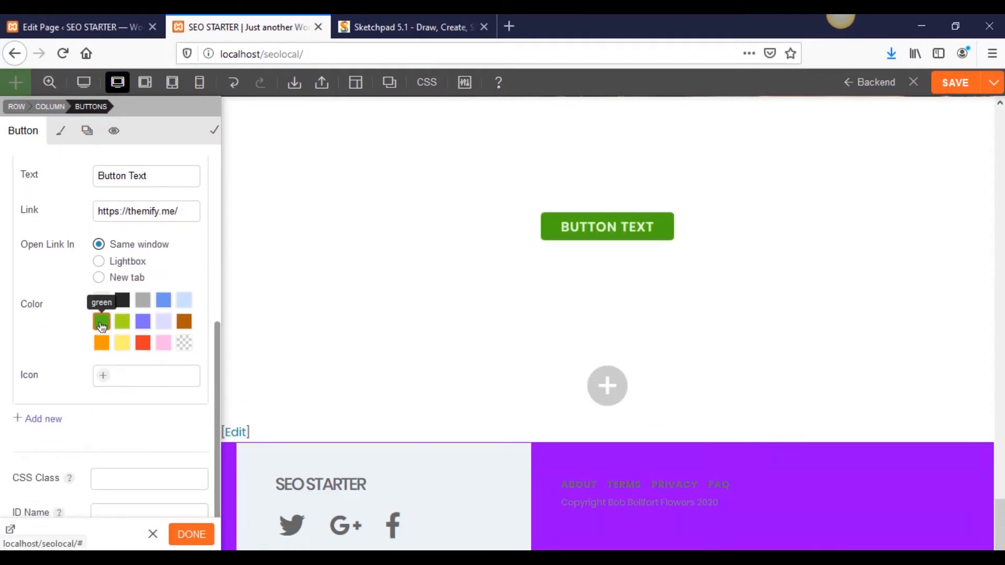
# Step: Set the button's link to open in a new tab
pyautogui.click(99, 262)
pyautogui.click(98, 245)
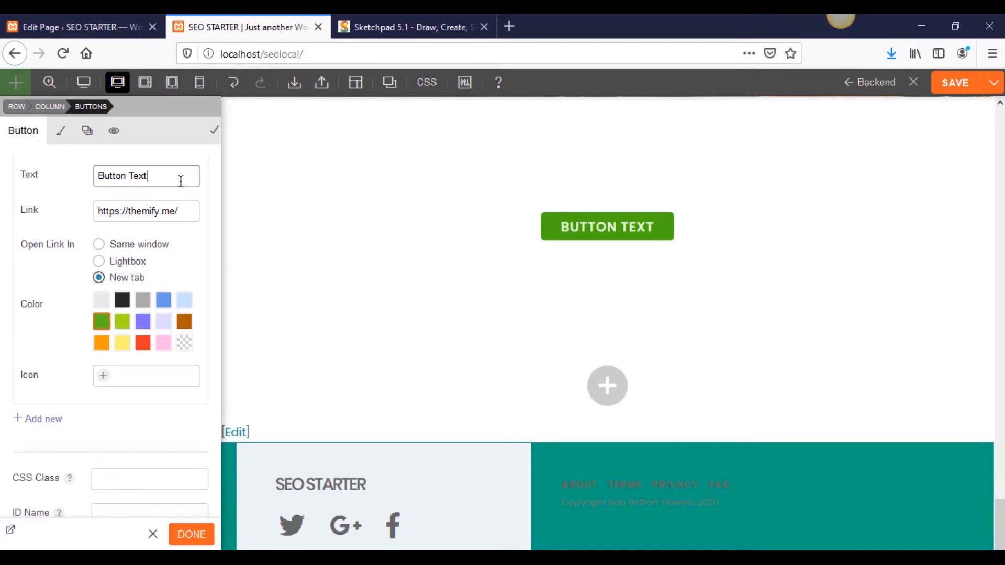
pyautogui.doubleClick(182, 179)
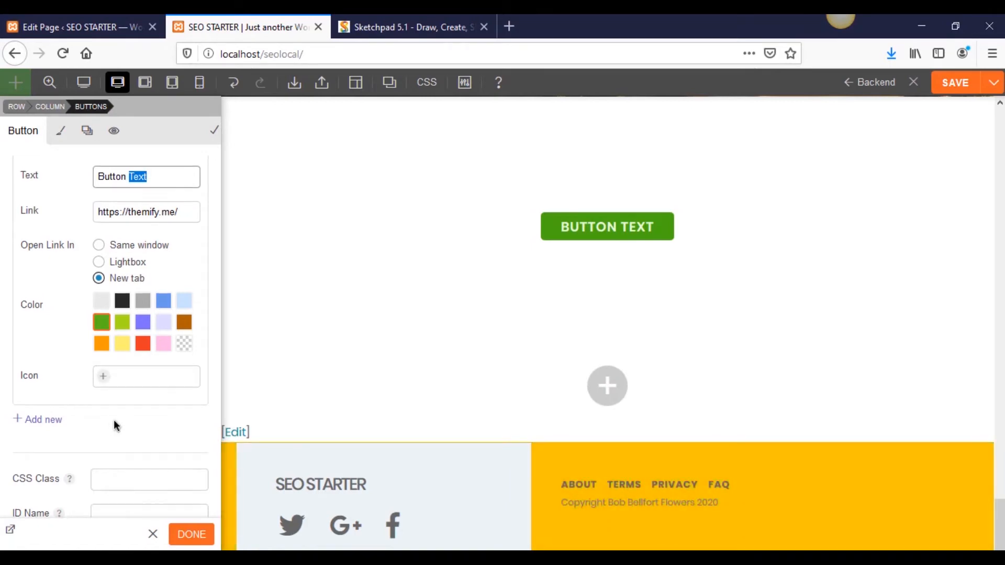
# Step: Look through the button's styling categories for General, Button Link and Icon
pyautogui.scroll(5, 114, 419)
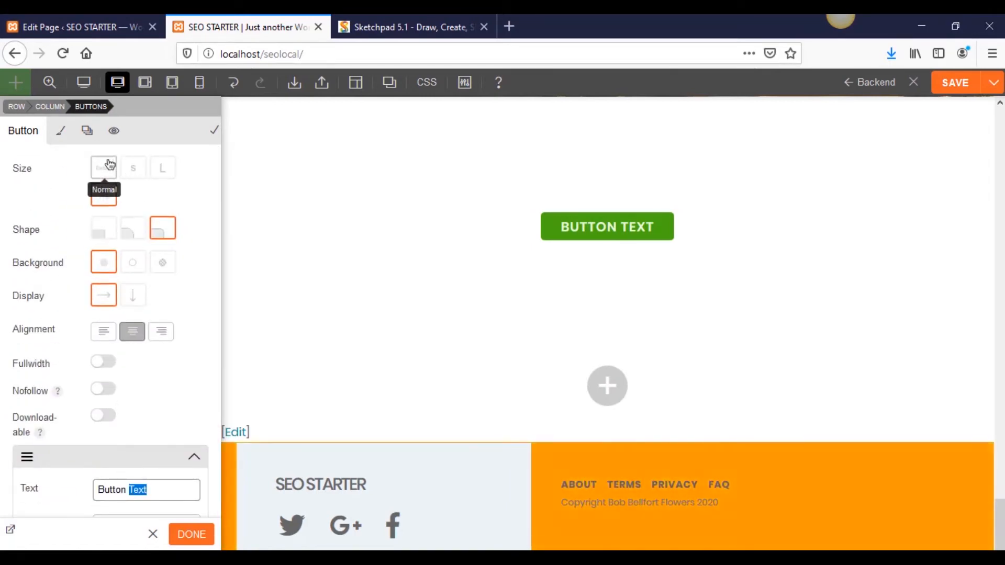
pyautogui.click(62, 137)
pyautogui.click(62, 134)
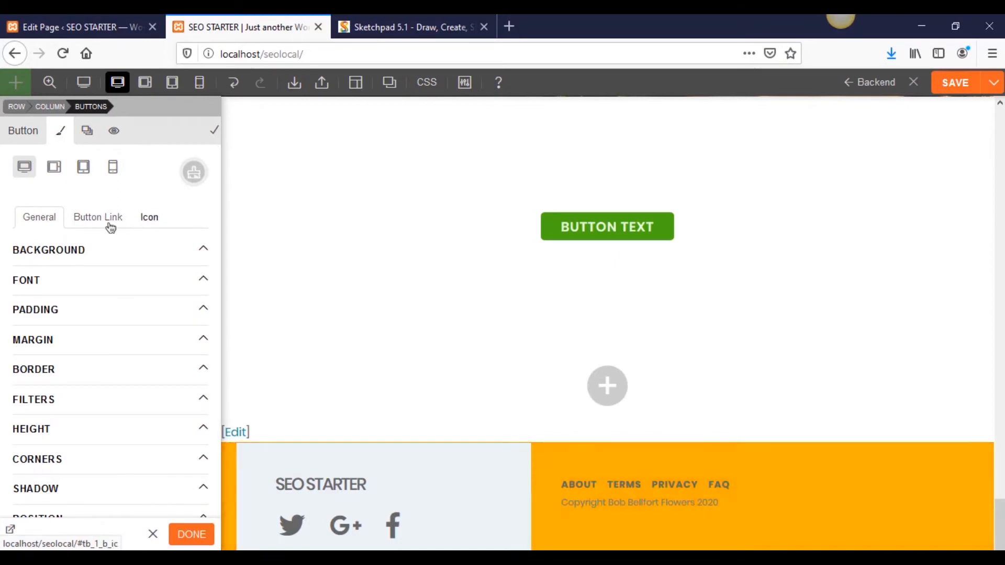
pyautogui.click(159, 229)
pyautogui.click(60, 224)
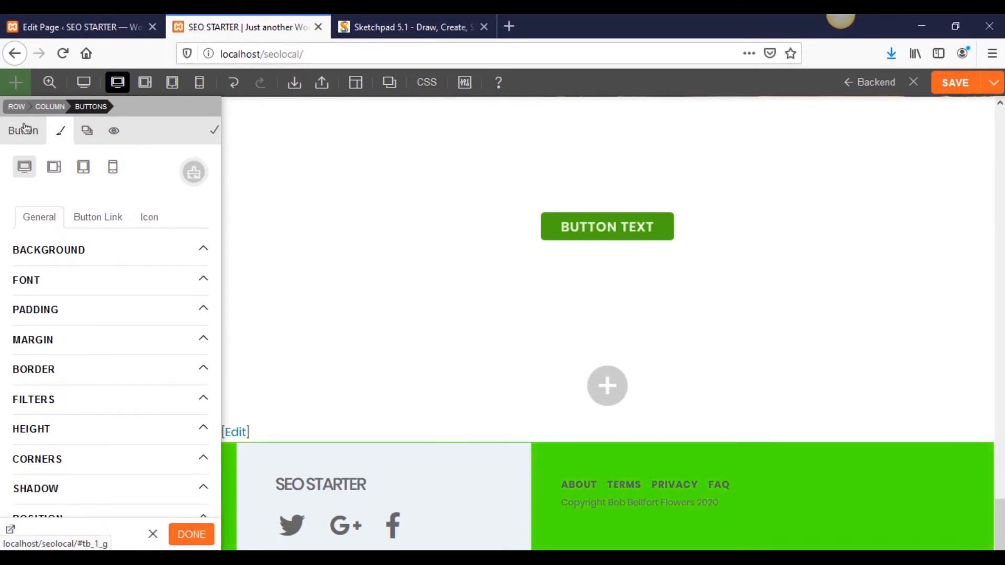
# Step: Delete the Button module and add a Callout module to the white row in its place
pyautogui.click(633, 206)
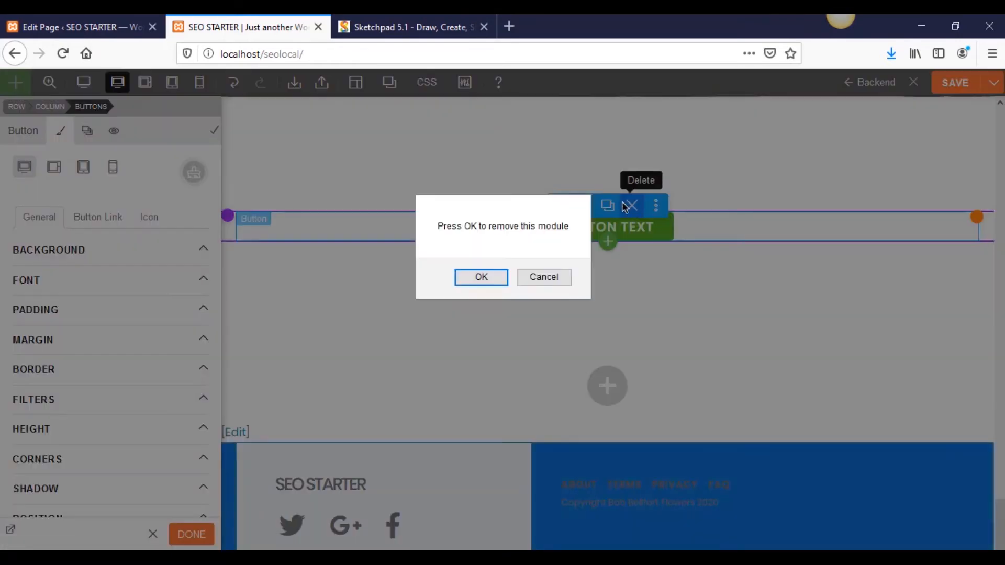
pyautogui.click(487, 278)
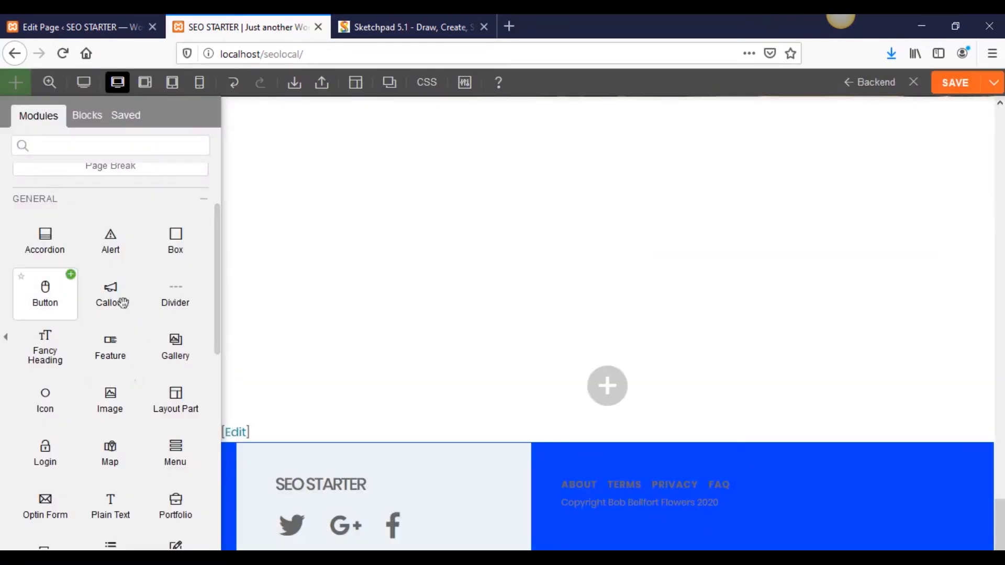
pyautogui.moveTo(110, 290); pyautogui.dragTo(586, 245)
pyautogui.moveTo(585, 451); pyautogui.dragTo(585, 442)
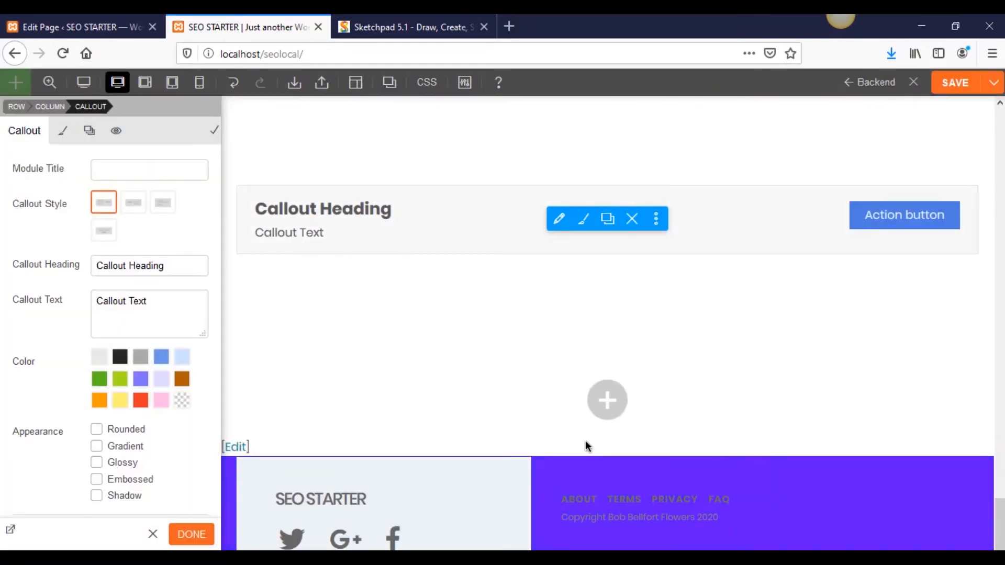
# Step: Try the other callout styles and choose the fourth, with centered text and the action button underneath
pyautogui.click(133, 202)
pyautogui.click(162, 203)
pyautogui.click(104, 230)
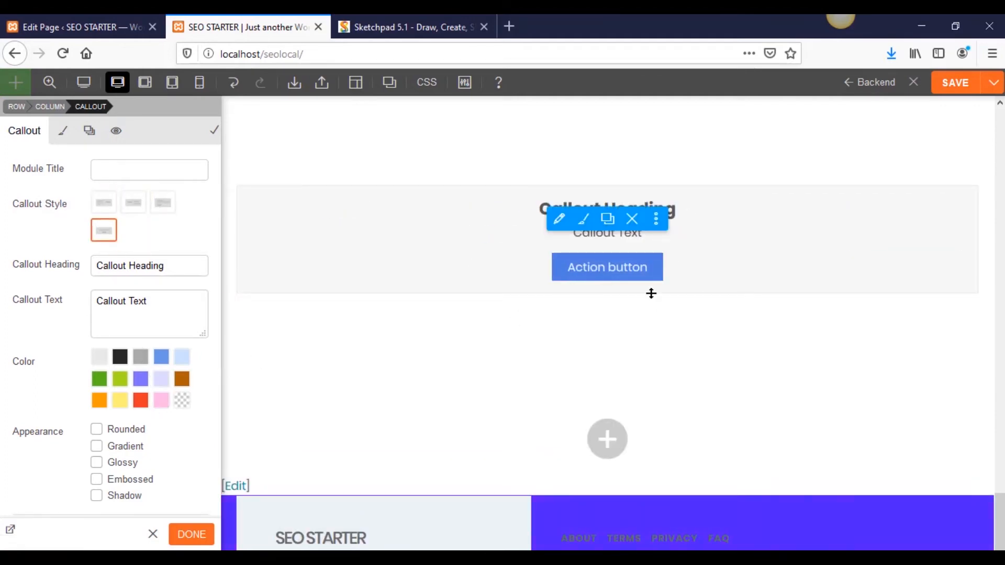
pyautogui.moveTo(668, 294)
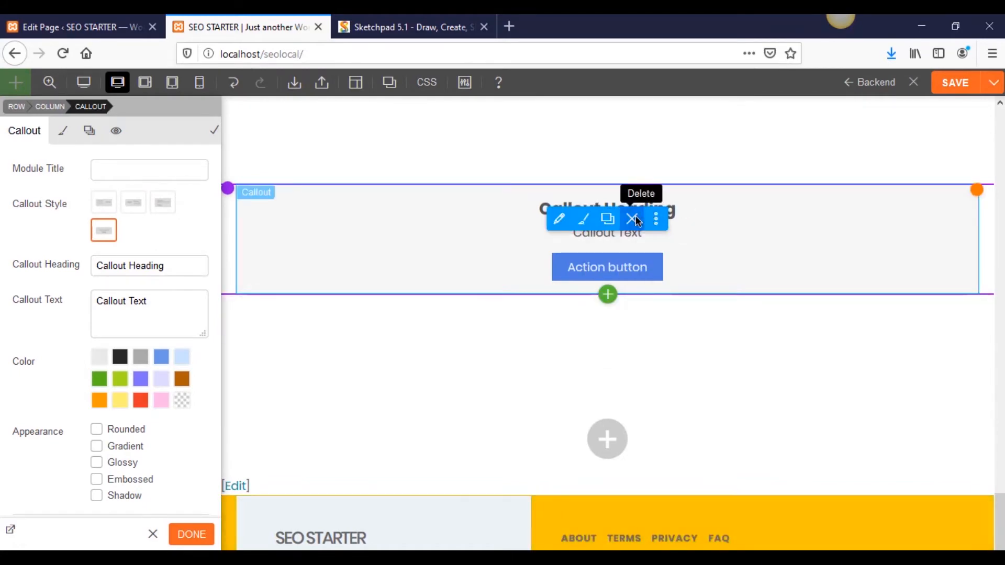
# Step: Replace the Callout module with a Divider module, trying the Dotted style before returning to the solid line
pyautogui.click(632, 219)
pyautogui.click(503, 276)
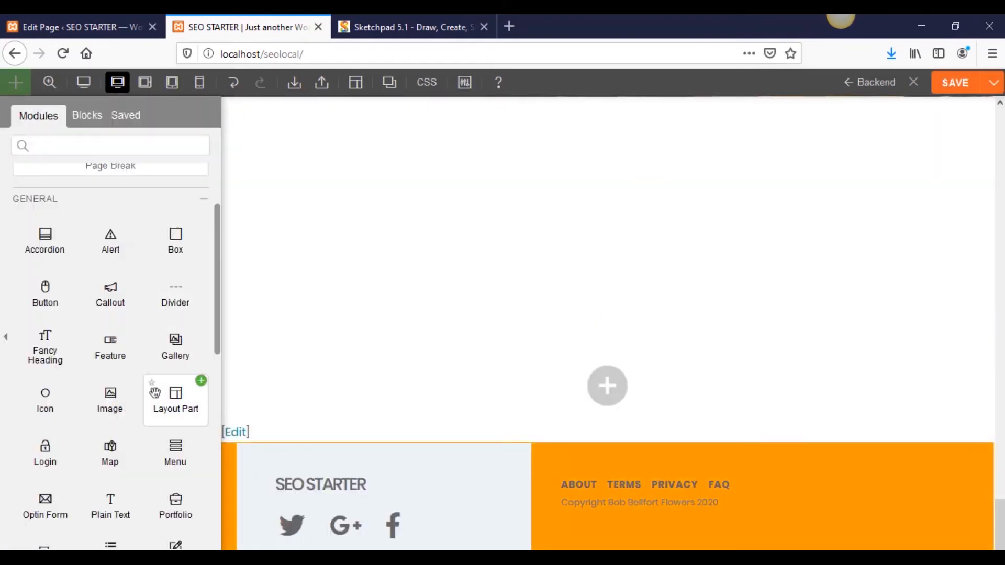
pyautogui.moveTo(169, 300); pyautogui.dragTo(610, 238)
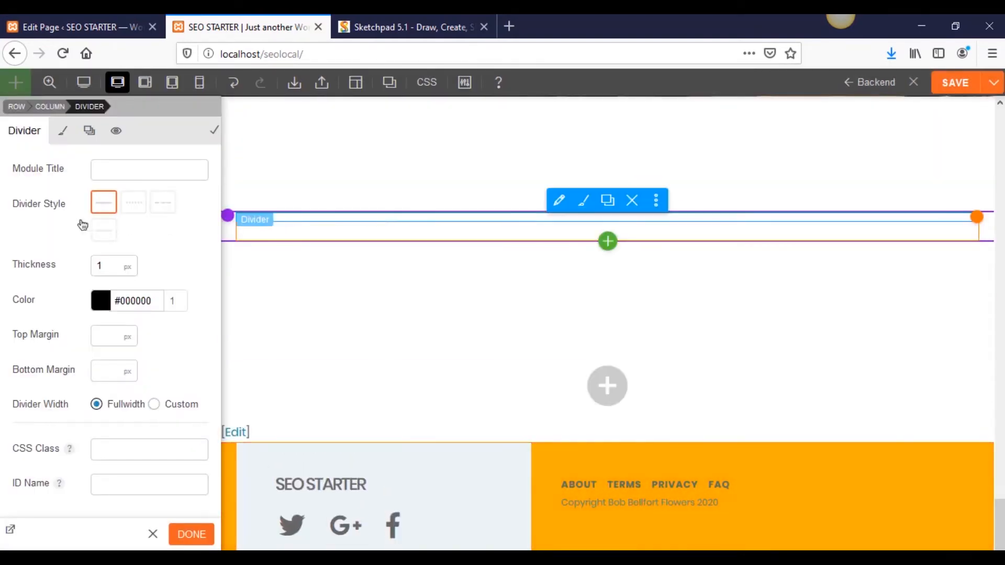
pyautogui.click(167, 204)
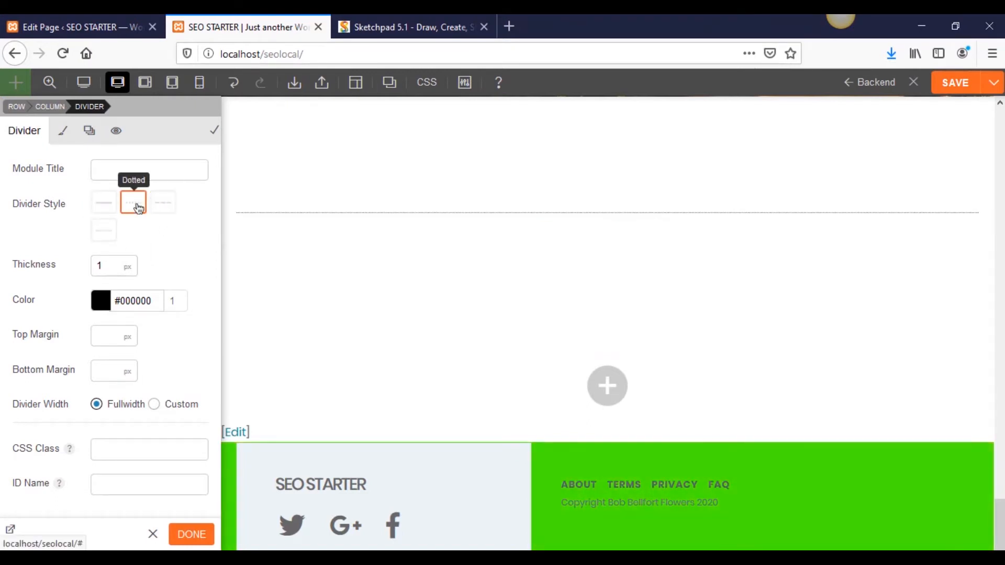
pyautogui.click(115, 207)
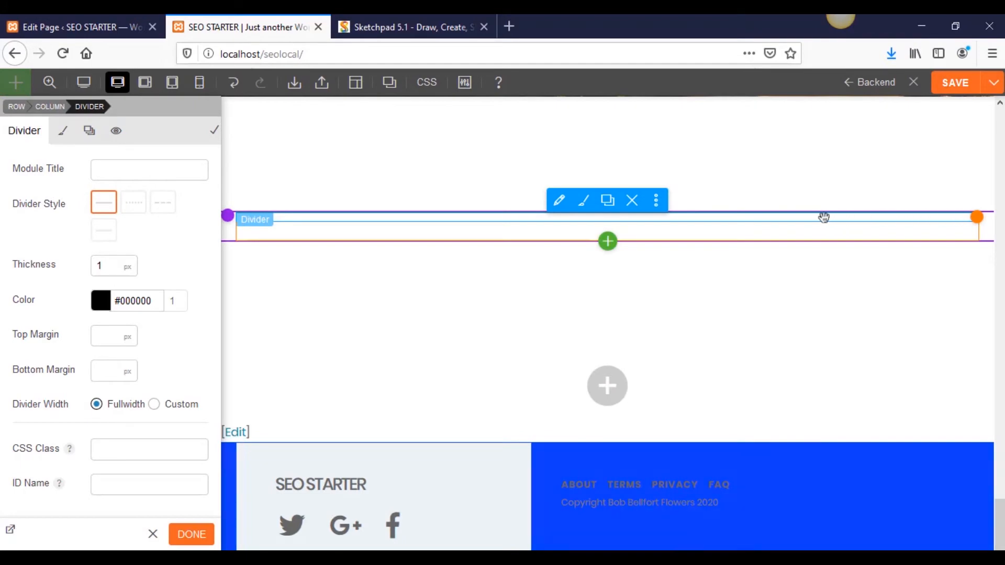
# Step: Delete the Divider module and add a Fancy Heading module to the white row
pyautogui.click(632, 200)
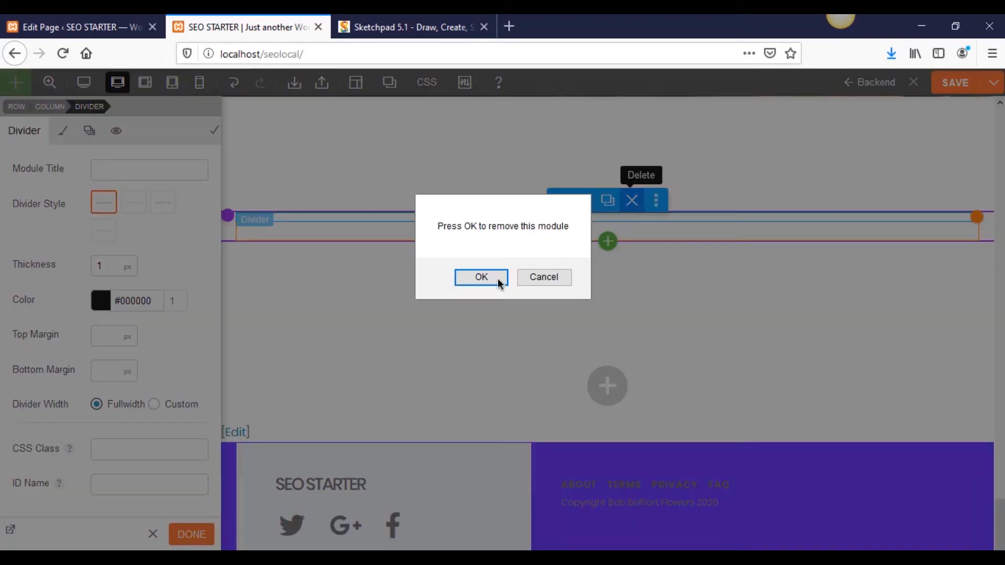
pyautogui.click(479, 278)
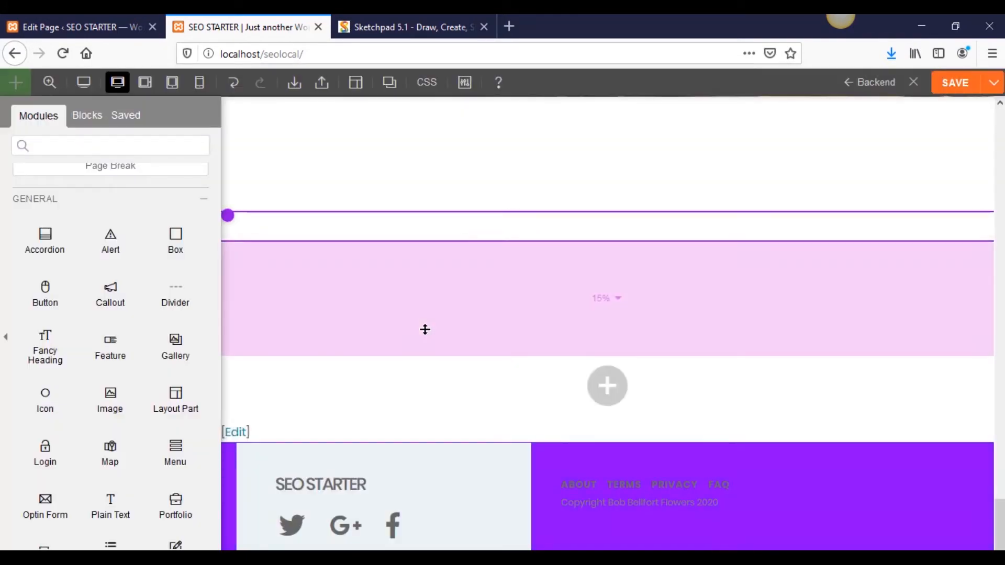
pyautogui.moveTo(103, 383); pyautogui.dragTo(220, 370)
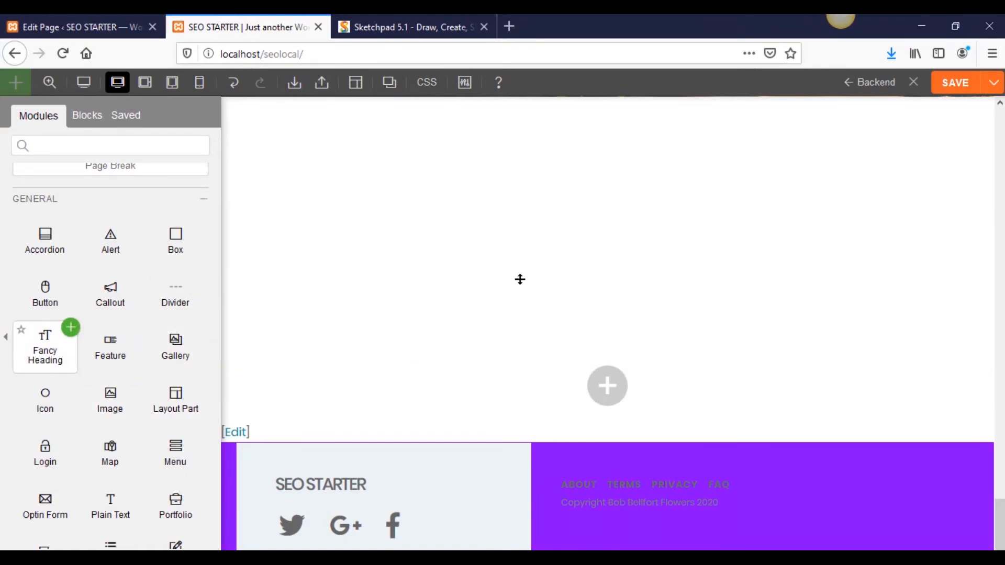
pyautogui.moveTo(520, 280); pyautogui.dragTo(558, 236)
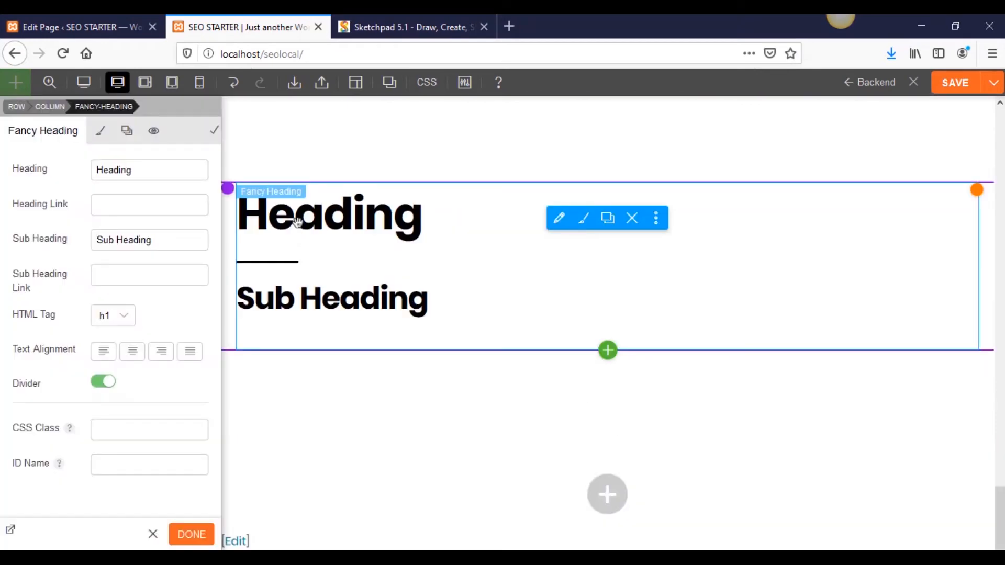
# Step: Try placeholder links on the fancy heading: adfsdfsdfsdf for the heading and dfsdfsedfsdf for the sub heading
pyautogui.click(160, 274)
pyautogui.click(149, 209)
pyautogui.write('adfsdfsdfsdf')
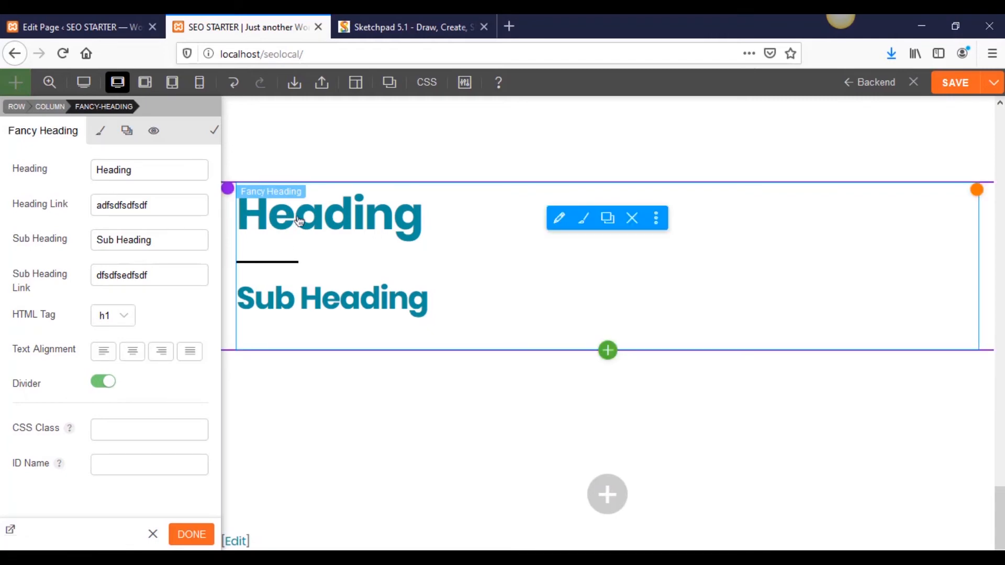
# Step: Clear both the heading link and the sub heading link
pyautogui.moveTo(171, 208); pyautogui.dragTo(19, 207)
pyautogui.write('\\')
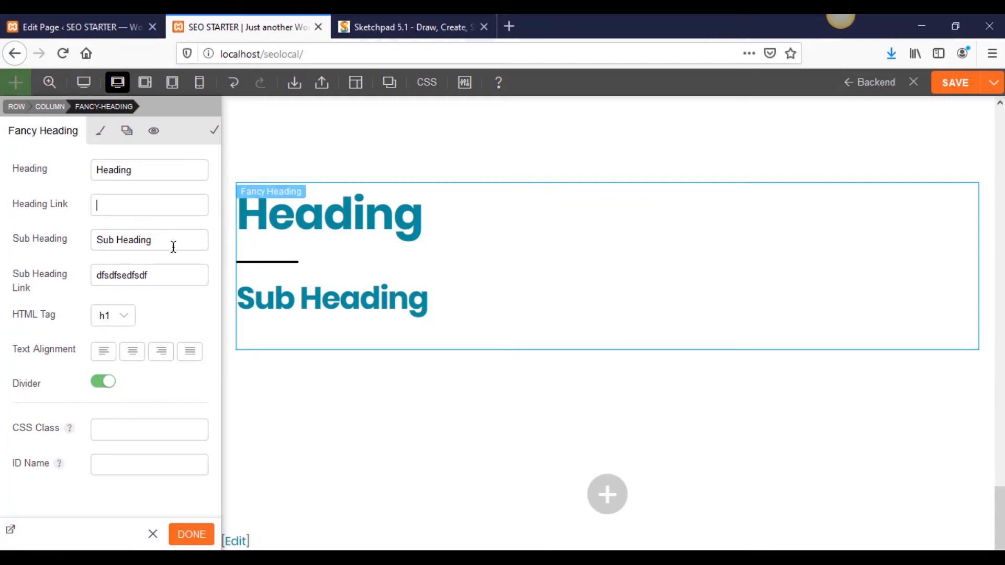
pyautogui.moveTo(173, 275); pyautogui.dragTo(38, 269)
pyautogui.press('BackSpace')
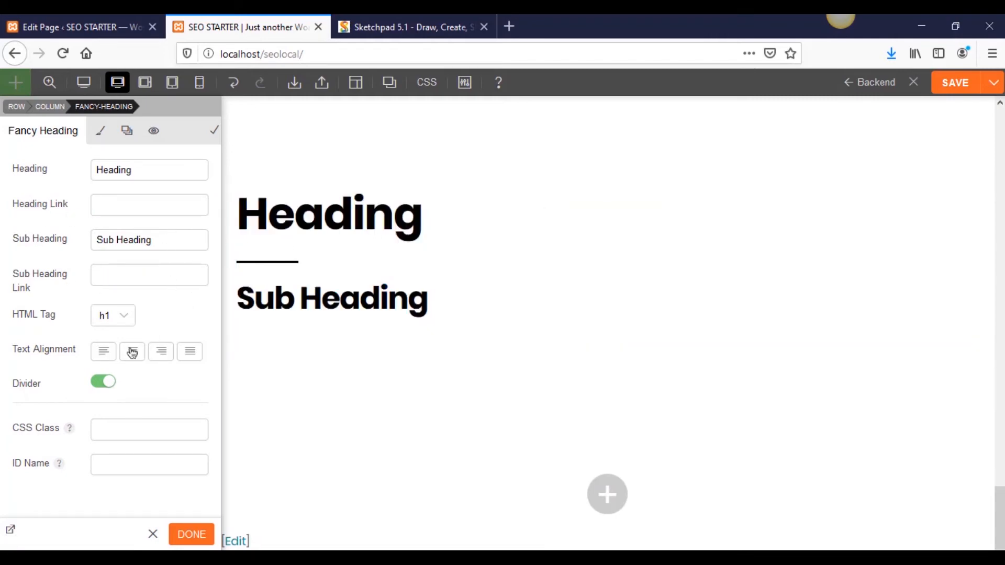
# Step: Center the fancy heading's text and switch its divider off and back on
pyautogui.click(132, 351)
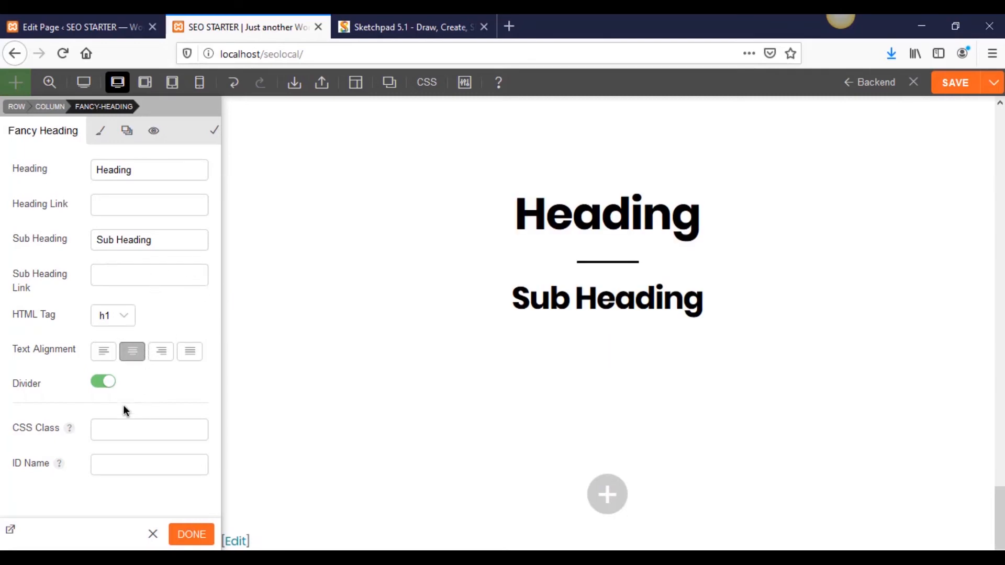
pyautogui.click(102, 383)
pyautogui.click(104, 383)
# Step: Set the font family of the fancy heading's main heading to Almendra Display
pyautogui.click(101, 131)
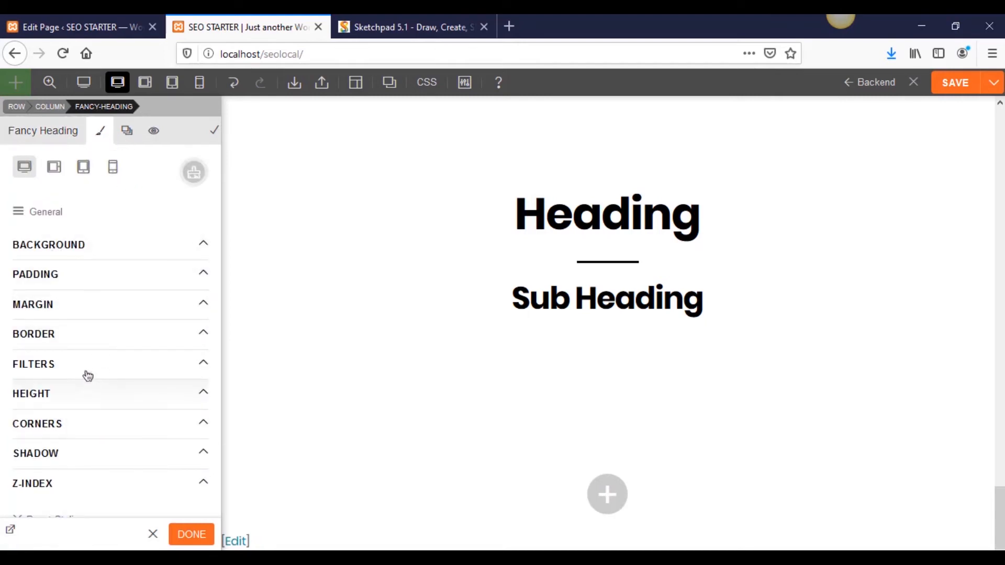
pyautogui.click(30, 211)
pyautogui.click(52, 249)
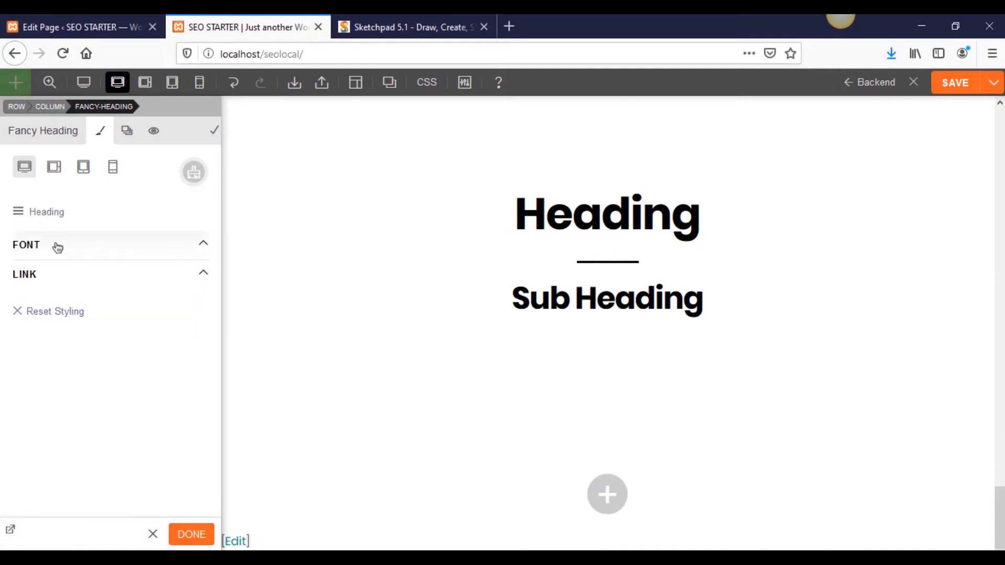
pyautogui.click(58, 248)
pyautogui.click(101, 305)
pyautogui.scroll(-3, 145, 427)
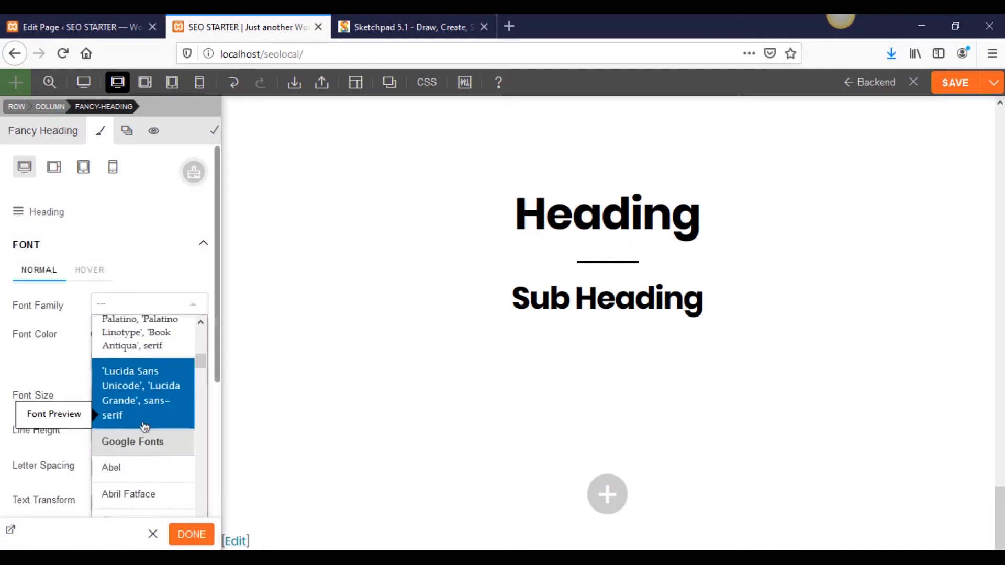
pyautogui.scroll(-3, 145, 427)
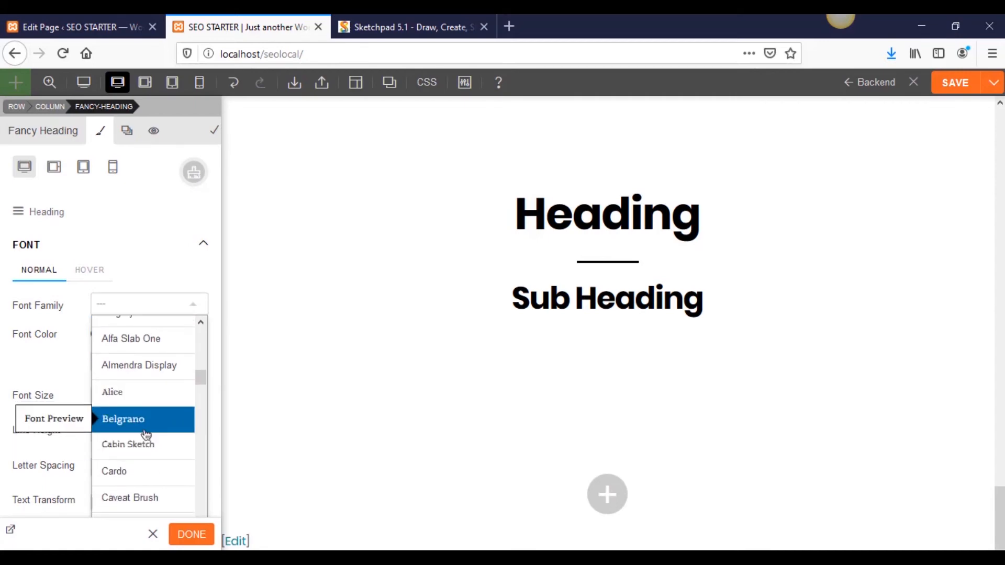
pyautogui.click(141, 366)
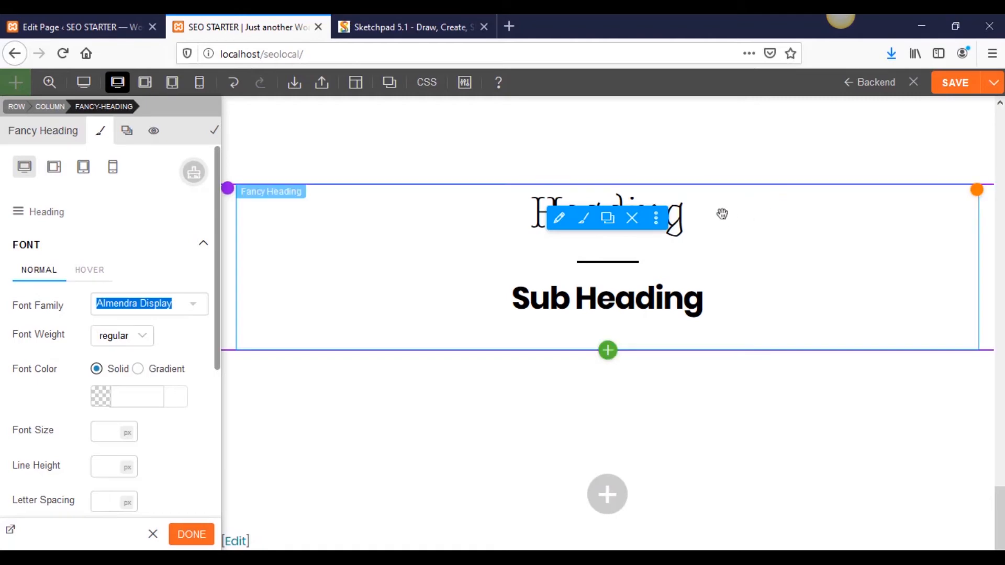
# Step: Delete the Fancy Heading module and add a Feature module to the white row
pyautogui.click(632, 219)
pyautogui.click(459, 276)
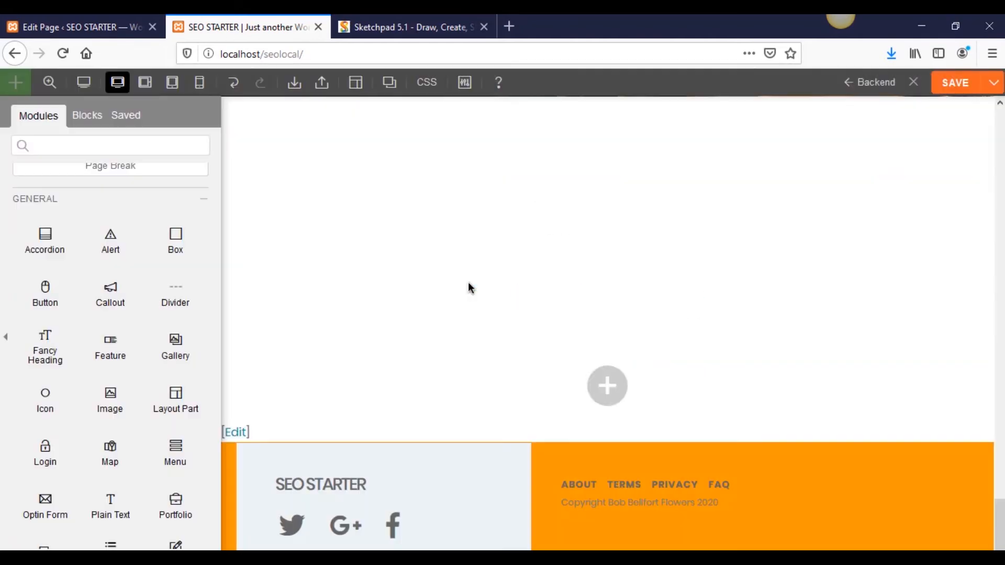
pyautogui.scroll(-2, 196, 361)
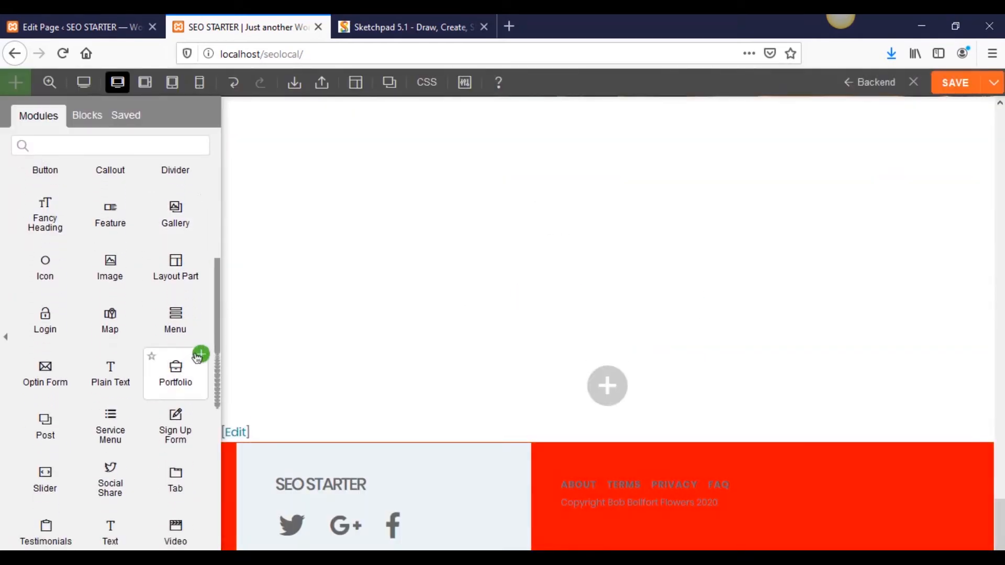
pyautogui.scroll(2, 192, 351)
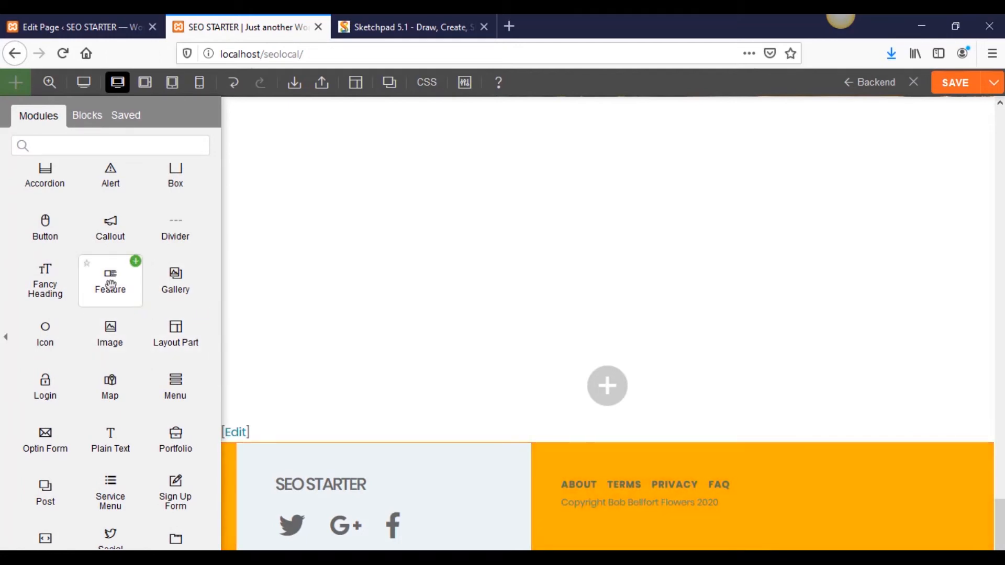
pyautogui.moveTo(110, 277); pyautogui.dragTo(590, 233)
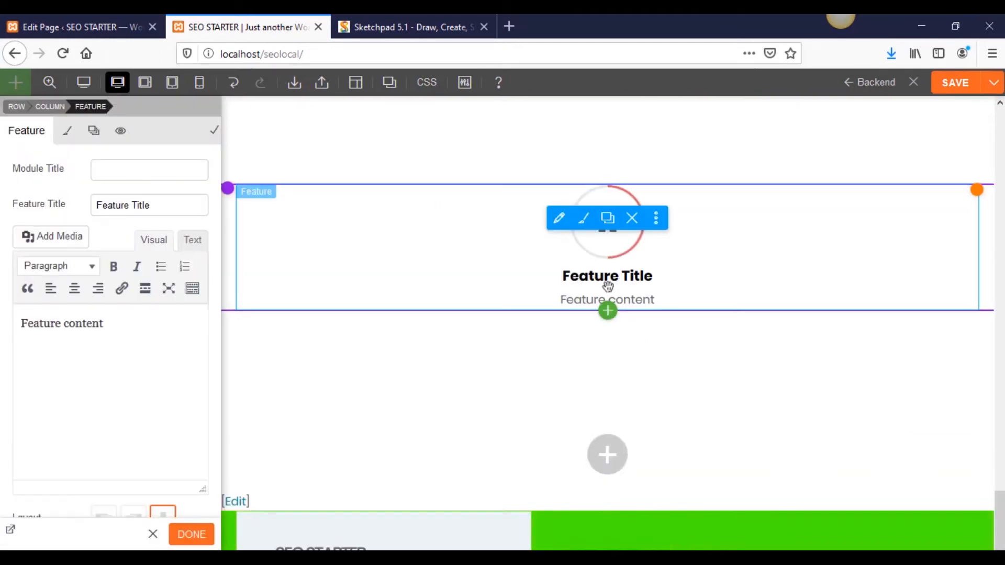
# Step: Compare the new Feature module with the three existing Feature modules higher up the page
pyautogui.scroll(20, 505, 389)
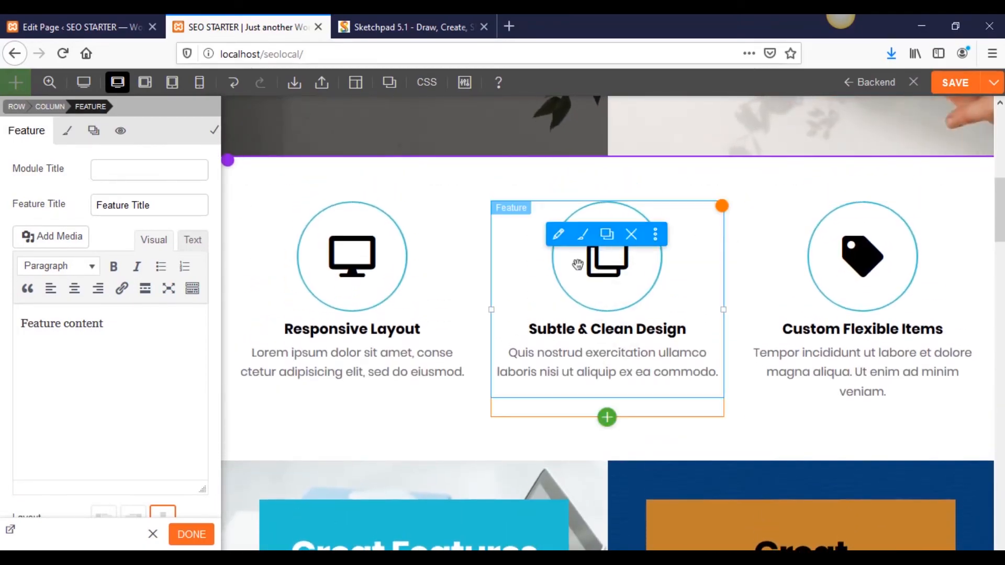
pyautogui.scroll(-20, 585, 314)
pyautogui.scroll(-8, 585, 314)
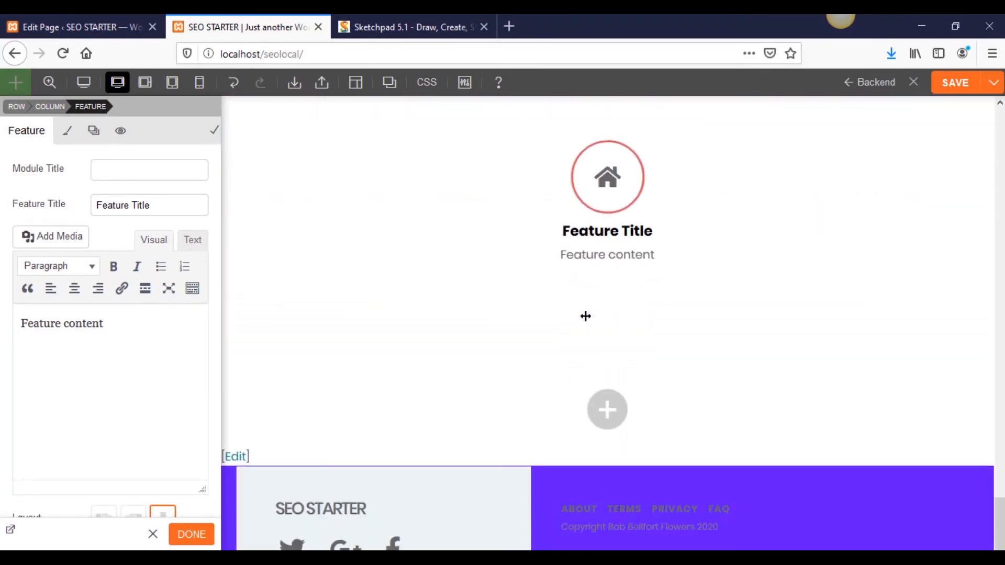
pyautogui.scroll(3, 607, 171)
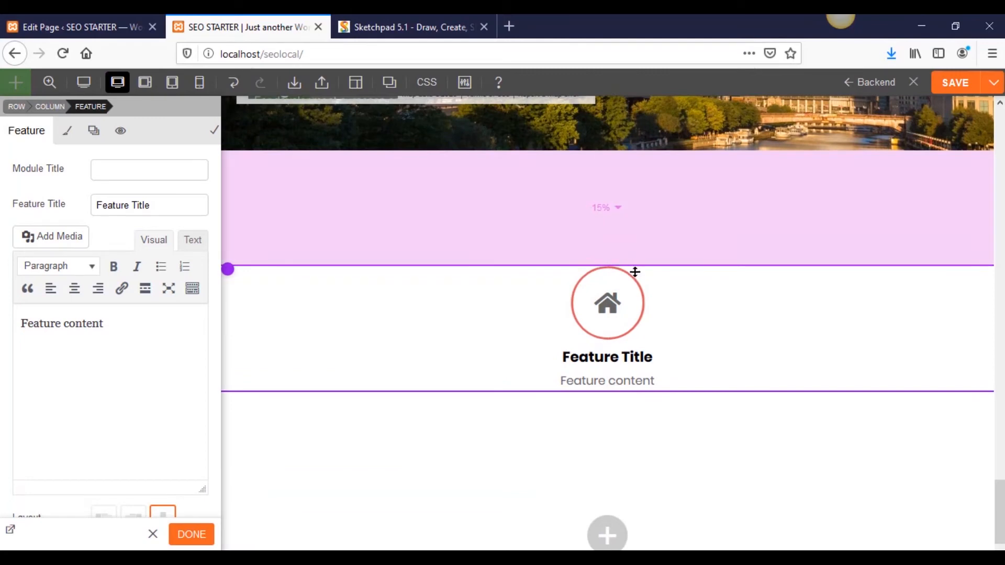
pyautogui.moveTo(656, 298)
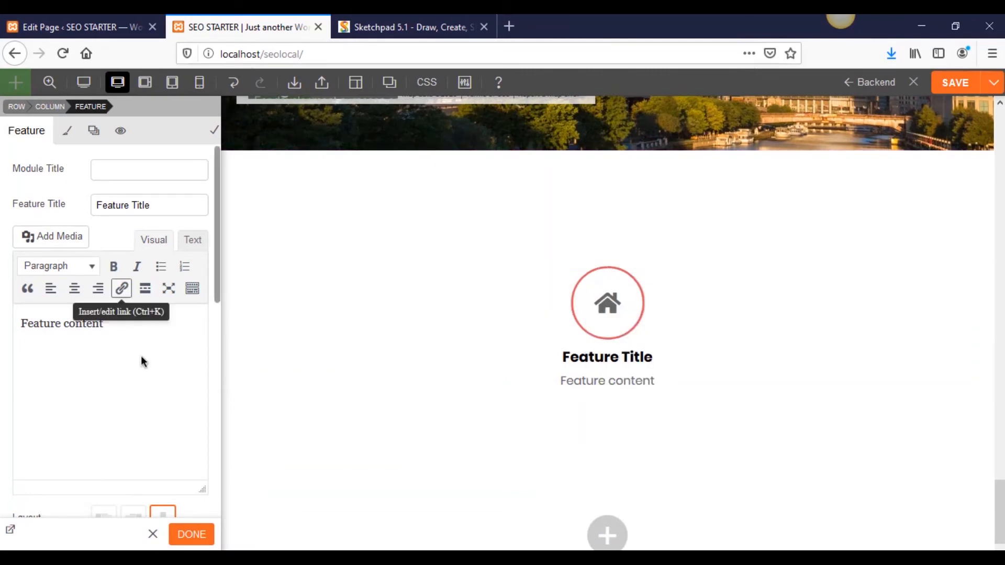
# Step: Set the percentage of the feature's circle to 85
pyautogui.scroll(-5, 152, 370)
pyautogui.moveTo(119, 306); pyautogui.dragTo(96, 309)
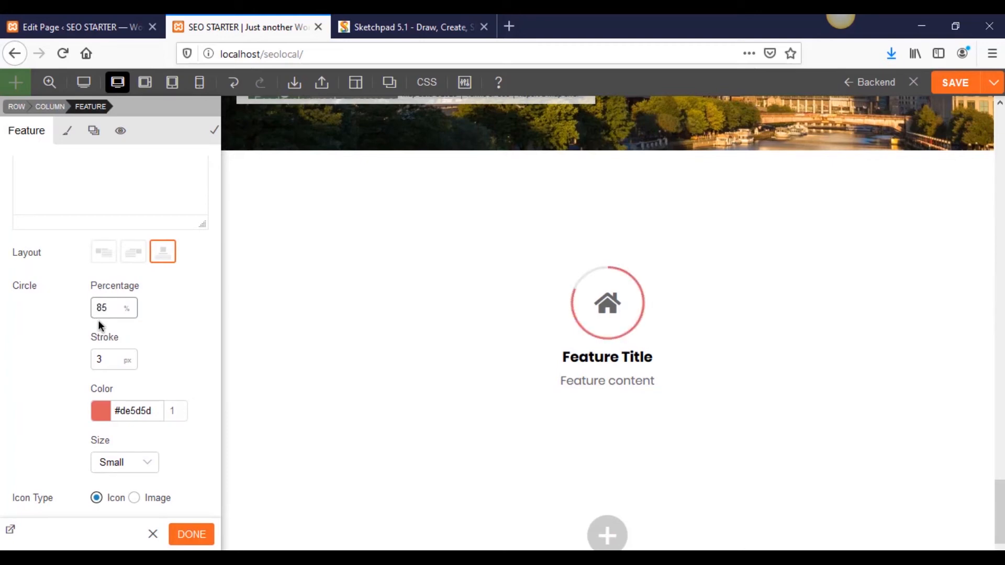
pyautogui.click(62, 341)
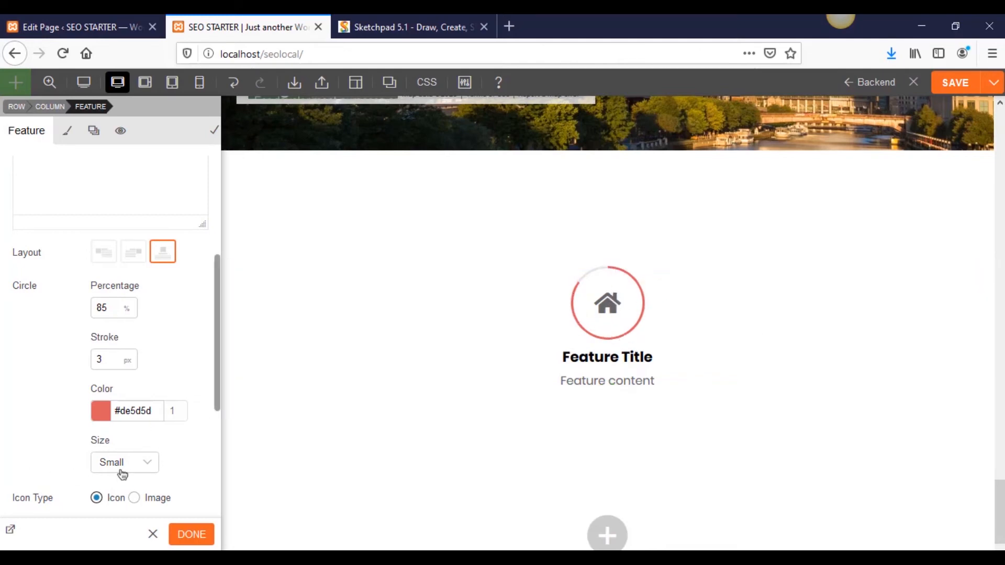
# Step: Try the feature layout with the icon on the right and settle on the layout with the icon on the left
pyautogui.scroll(-4, 121, 470)
pyautogui.scroll(2, 128, 409)
pyautogui.scroll(-3, 126, 404)
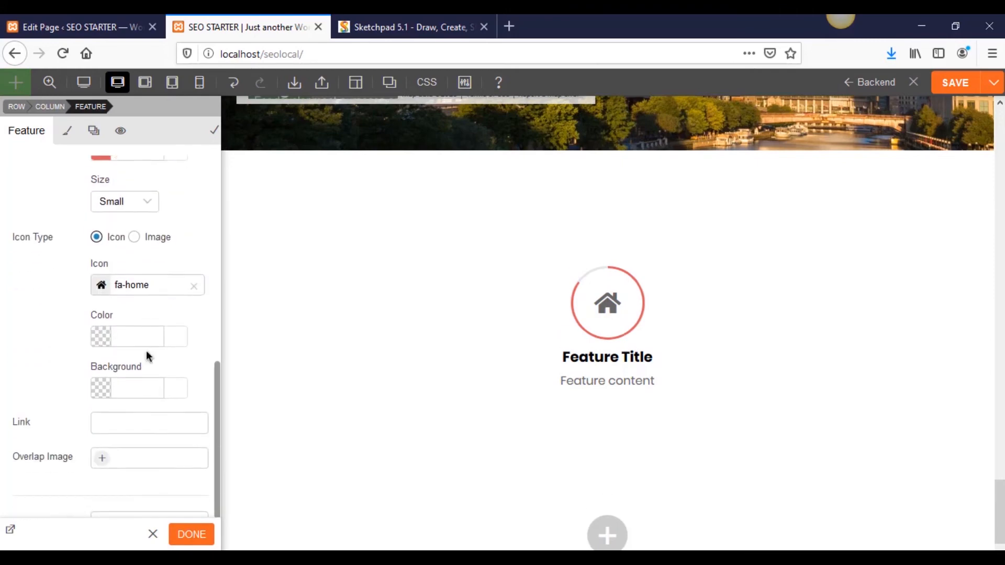
pyautogui.scroll(3, 96, 410)
pyautogui.scroll(7, 100, 417)
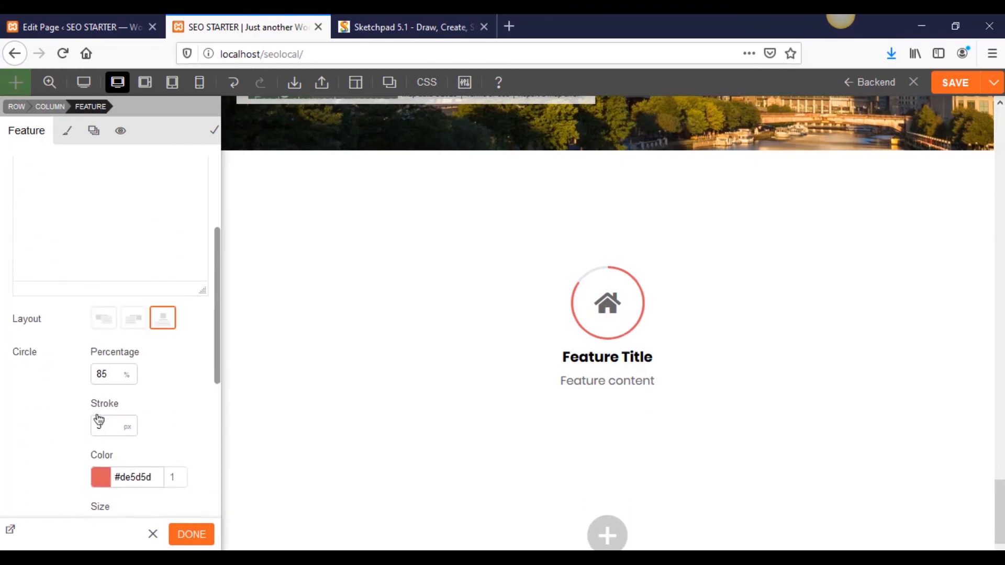
pyautogui.scroll(-3, 99, 418)
pyautogui.click(139, 397)
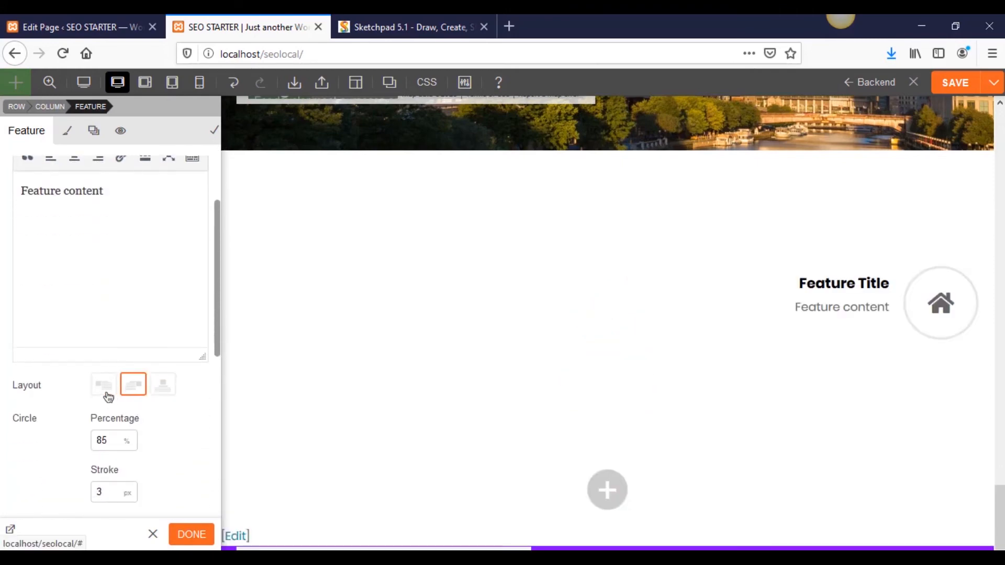
pyautogui.click(104, 395)
pyautogui.click(126, 393)
pyautogui.click(105, 391)
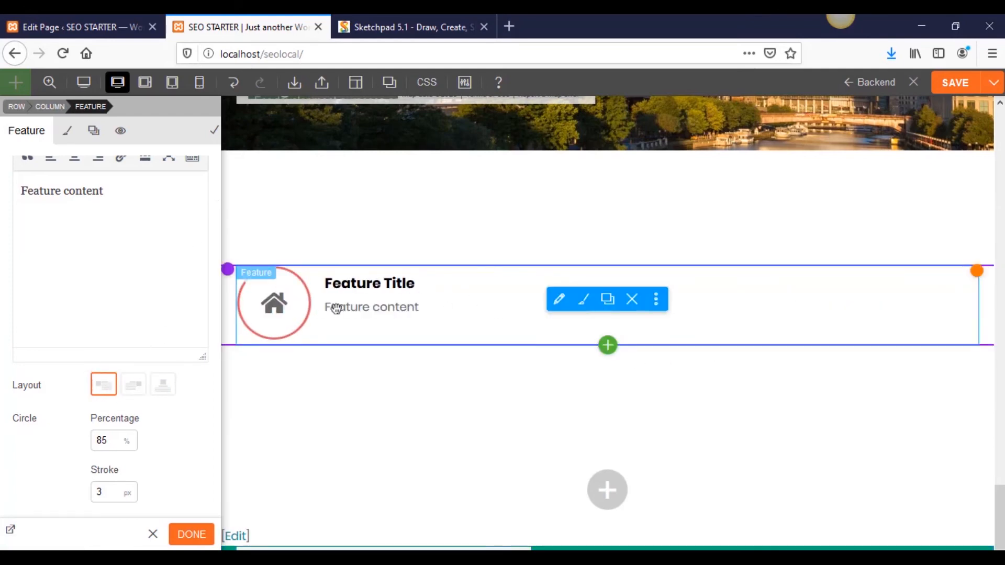
# Step: Split the white row into three equal columns and add a second Feature module to the middle column
pyautogui.moveTo(230, 271)
pyautogui.click(257, 278)
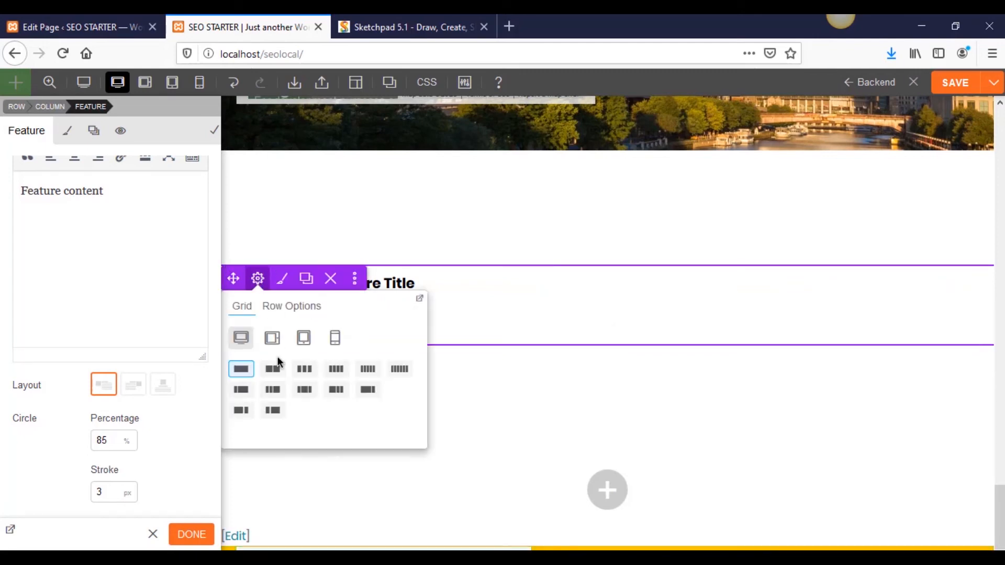
pyautogui.click(306, 369)
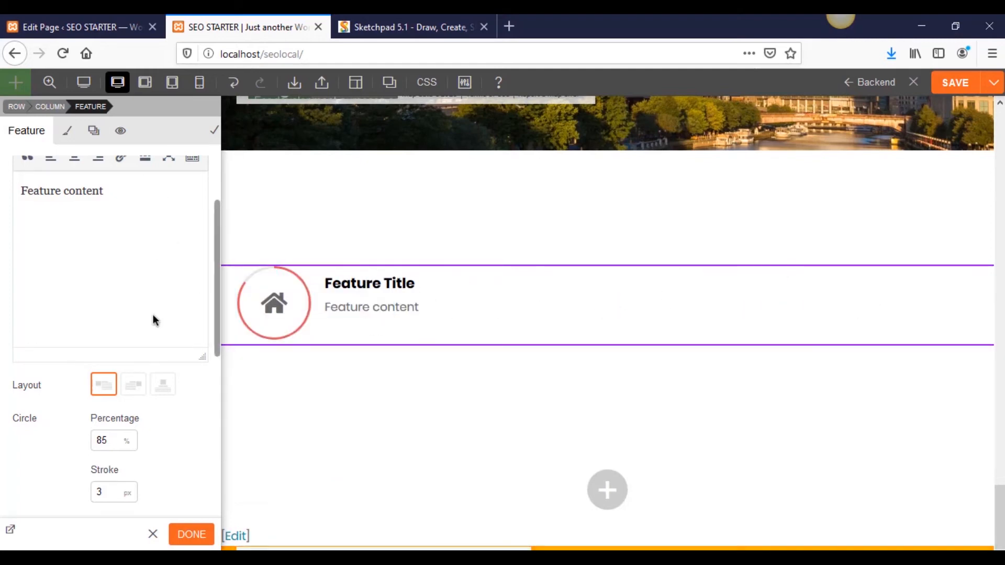
pyautogui.scroll(3, 155, 320)
pyautogui.click(191, 536)
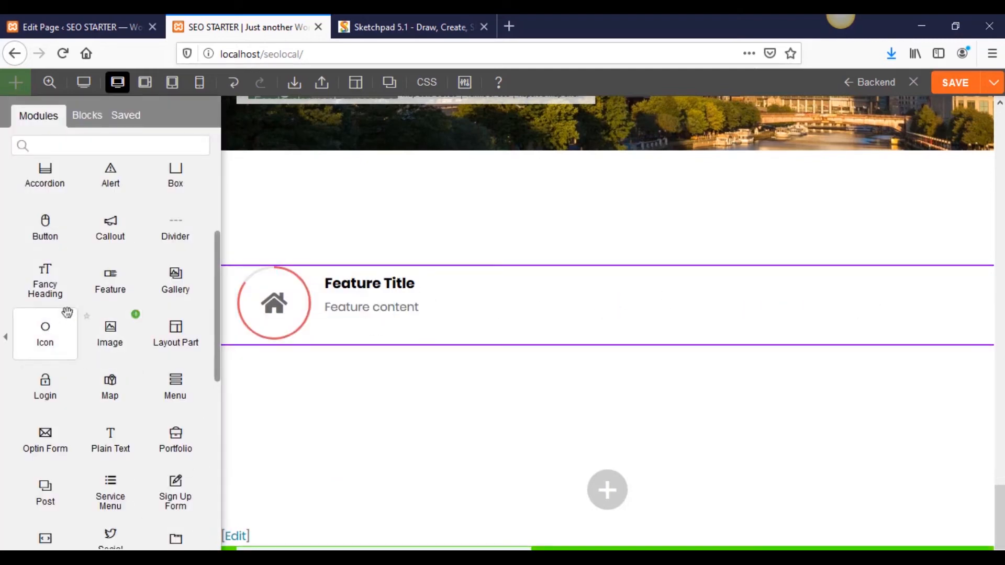
pyautogui.moveTo(110, 278); pyautogui.dragTo(576, 512)
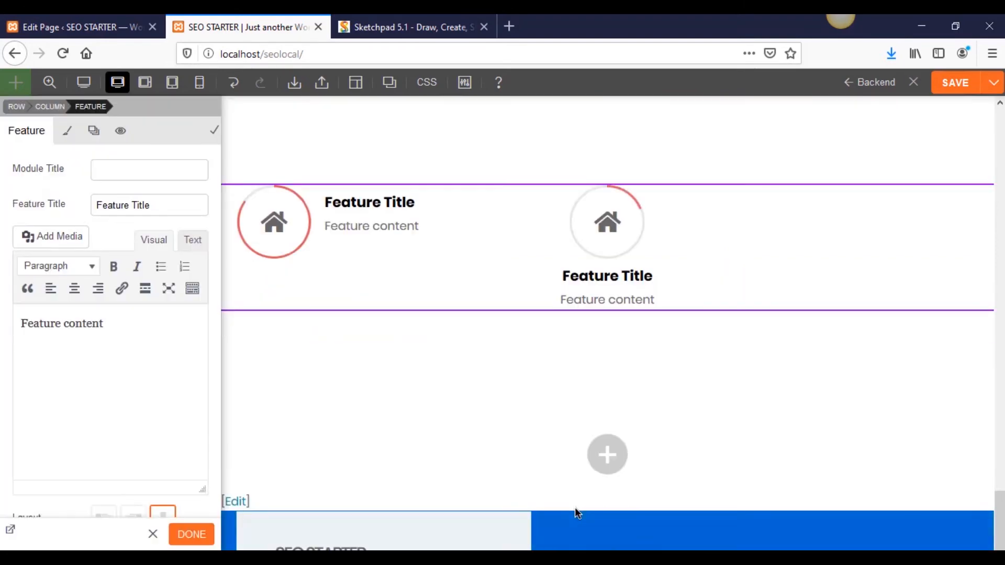
# Step: Delete both Feature modules from the white row and return the row to a single column
pyautogui.moveTo(450, 199)
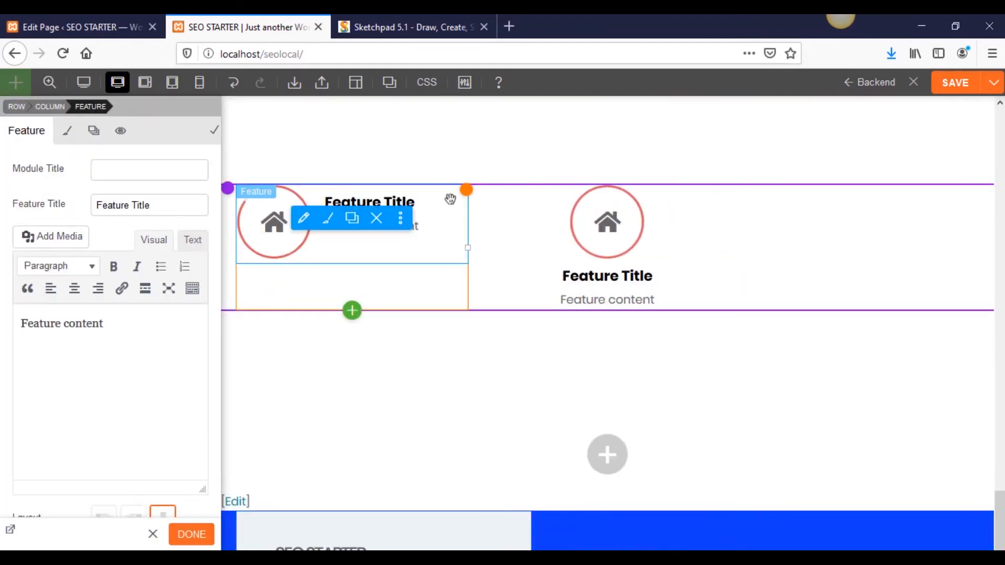
pyautogui.click(376, 219)
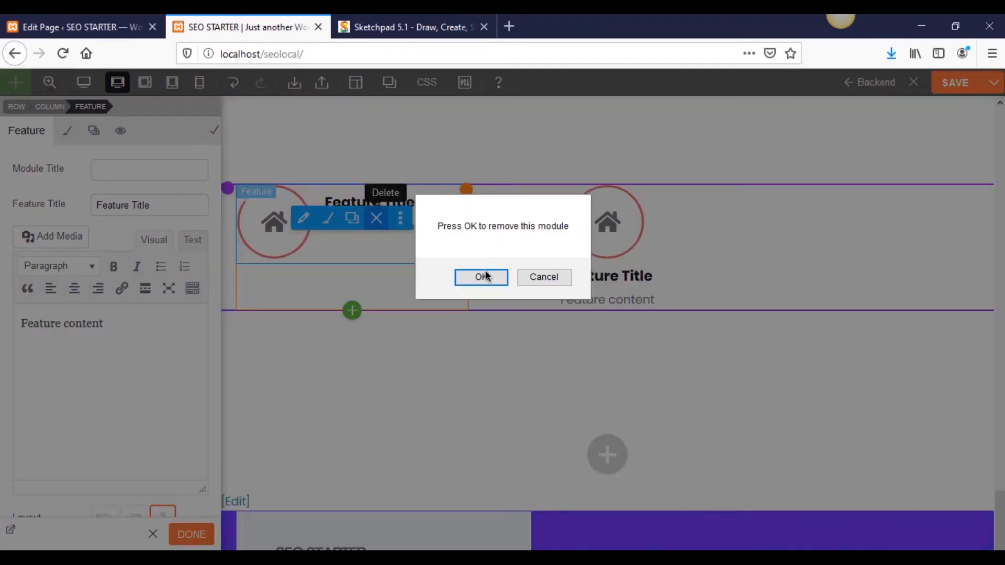
pyautogui.click(478, 277)
pyautogui.click(631, 217)
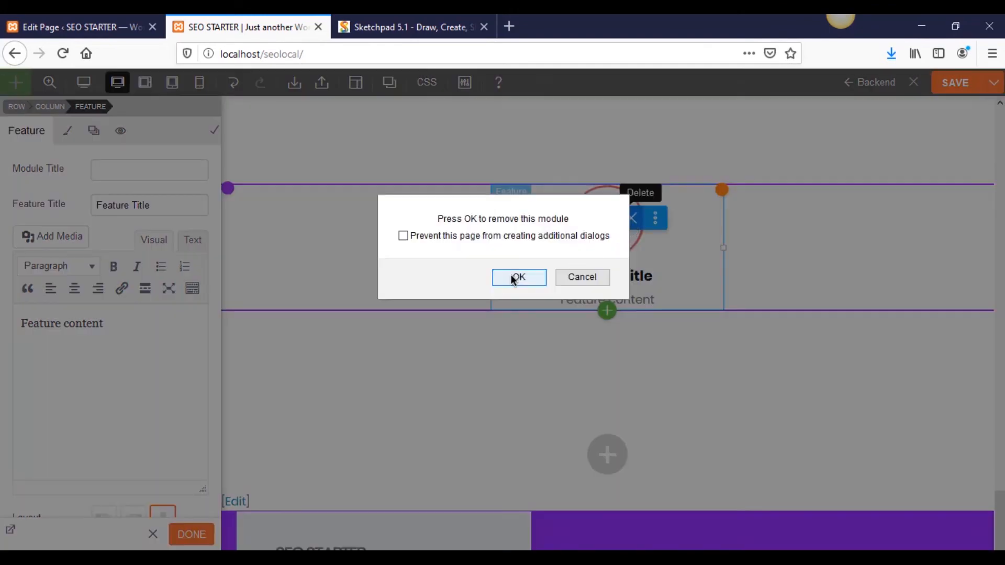
pyautogui.click(517, 278)
pyautogui.click(257, 225)
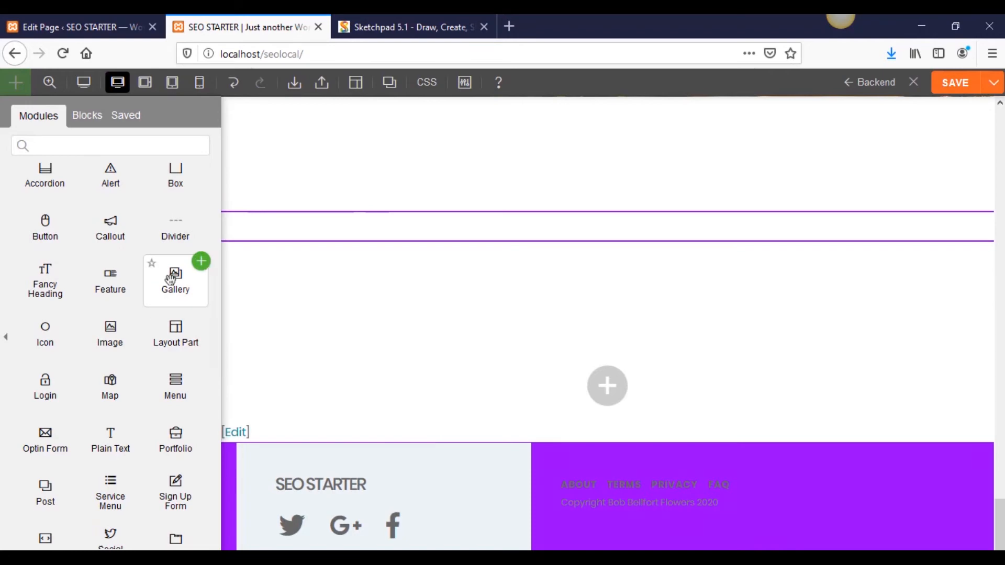
# Step: Add a Gallery module to the white row and fill it with the second to fifth images of the media library
pyautogui.moveTo(163, 289); pyautogui.dragTo(542, 236)
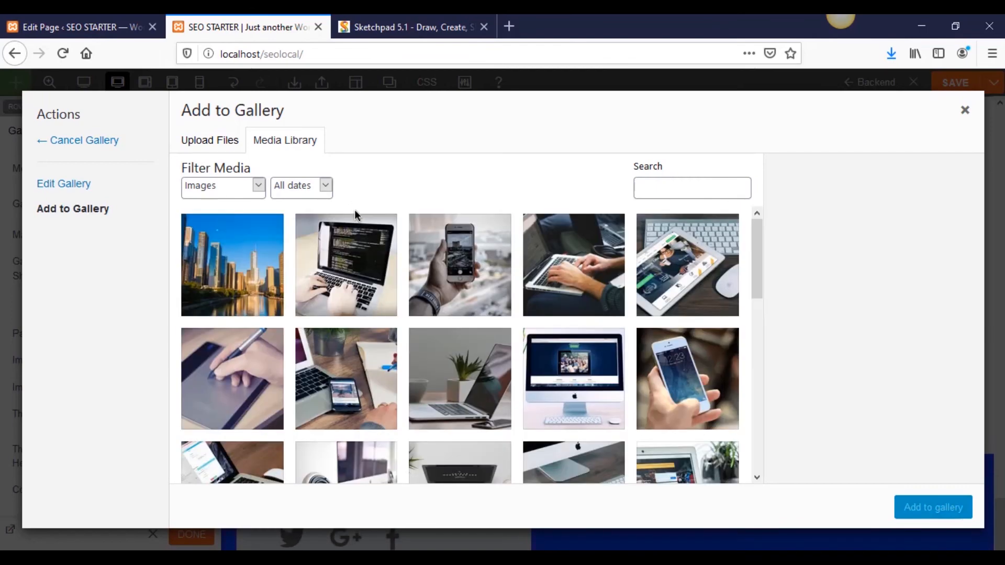
pyautogui.click(332, 297)
pyautogui.keyDown('shift'); pyautogui.click(692, 295); pyautogui.keyUp('shift')
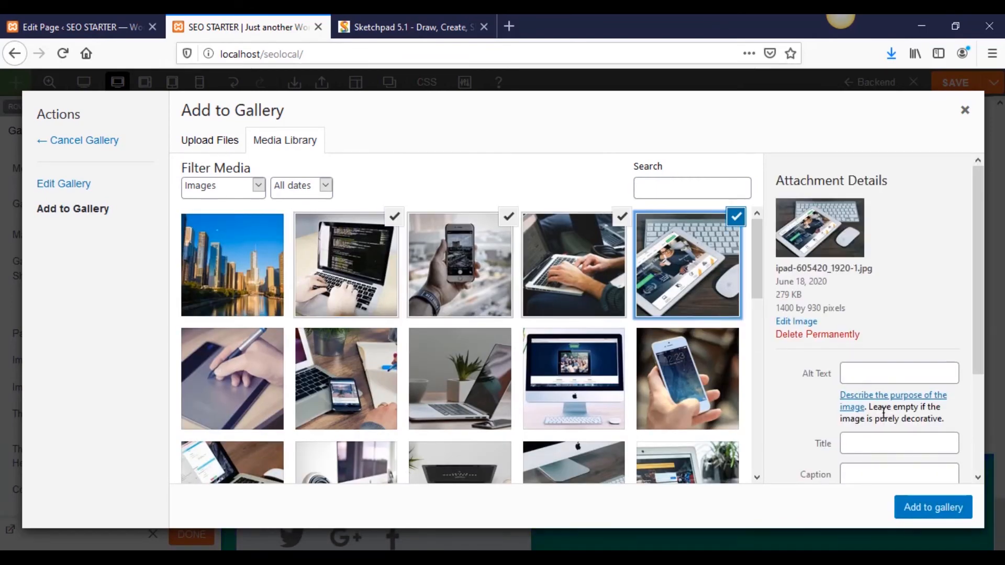
pyautogui.click(939, 508)
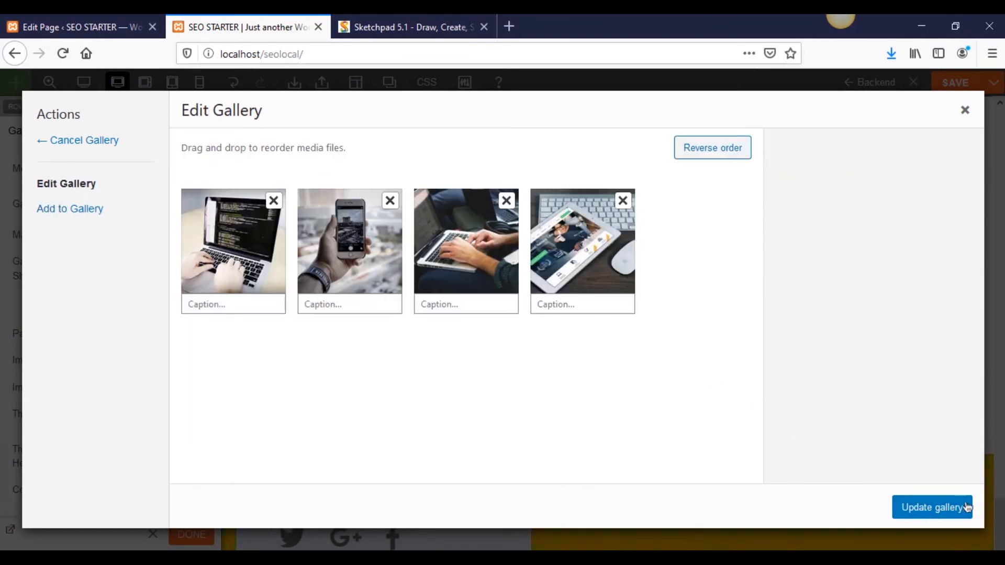
pyautogui.click(967, 506)
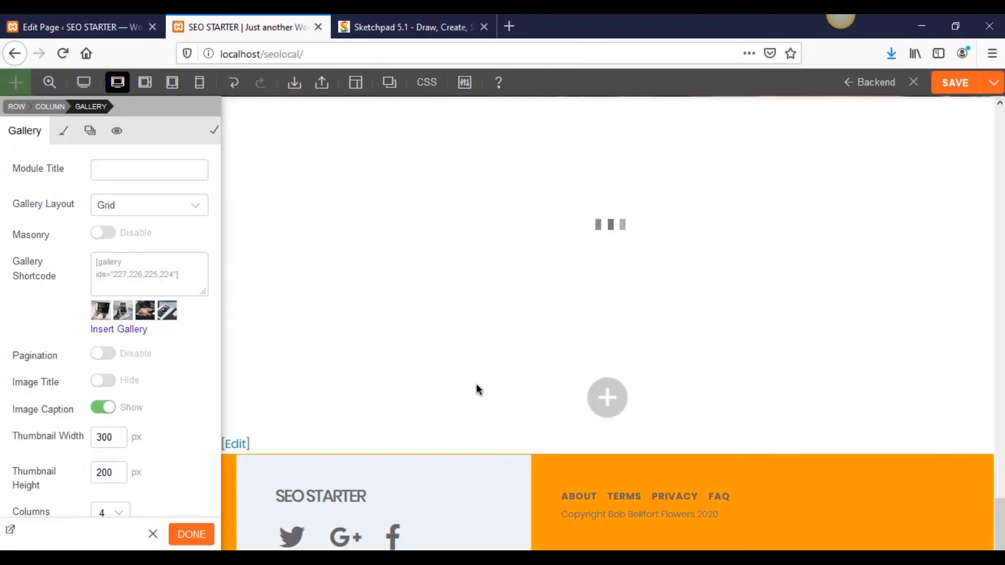
# Step: Try the Showcase and Lightboxed layouts on the gallery
pyautogui.scroll(3, 476, 388)
pyautogui.scroll(-1, 465, 392)
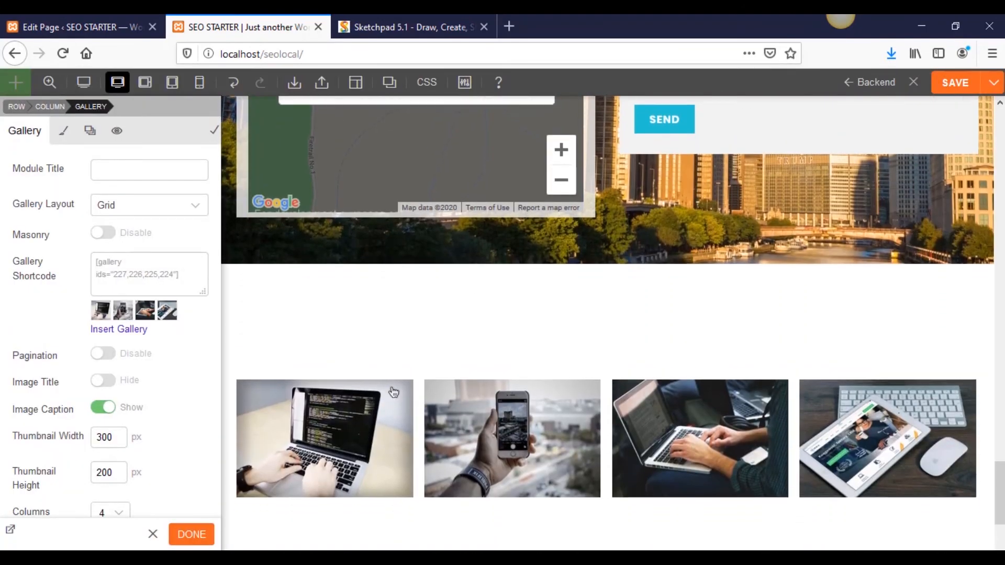
pyautogui.scroll(-2, 710, 441)
pyautogui.scroll(1, 496, 441)
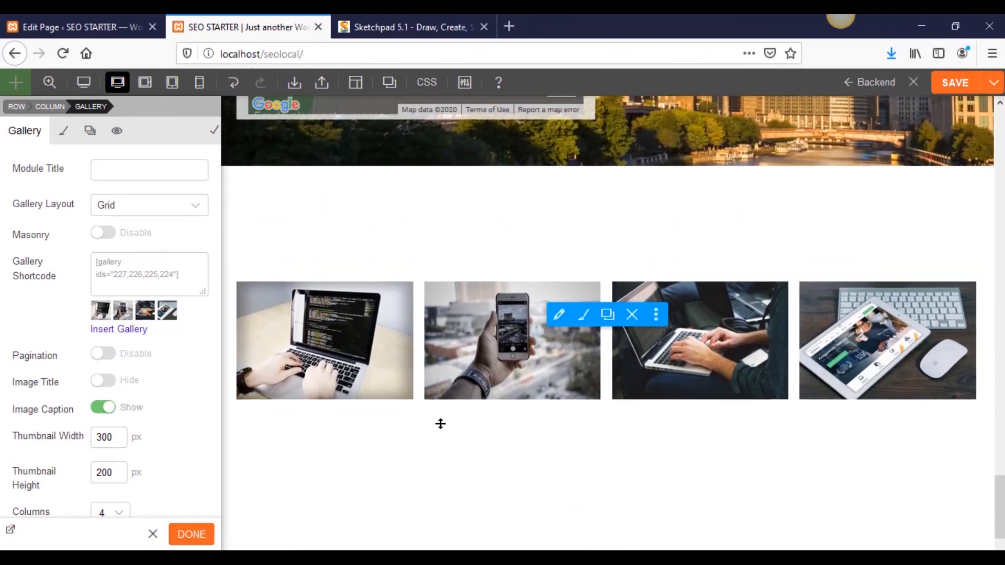
pyautogui.click(132, 210)
pyautogui.click(137, 225)
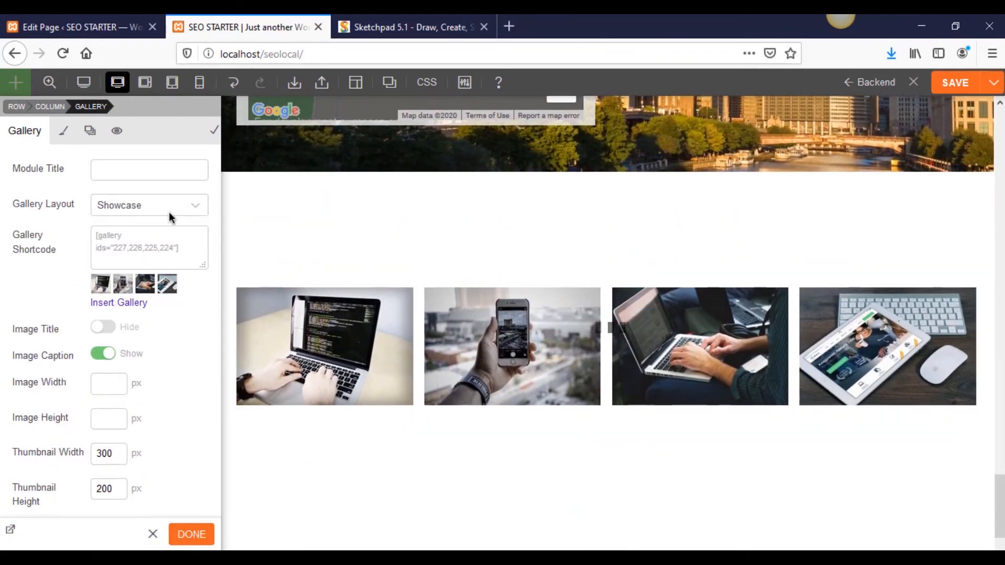
pyautogui.scroll(-8, 386, 359)
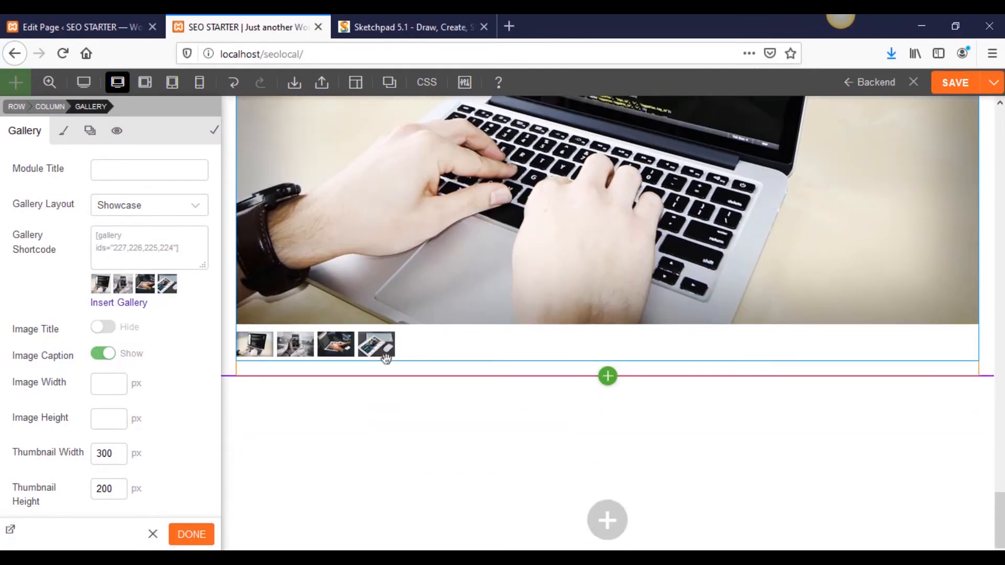
pyautogui.scroll(2, 385, 359)
pyautogui.click(164, 208)
pyautogui.click(155, 244)
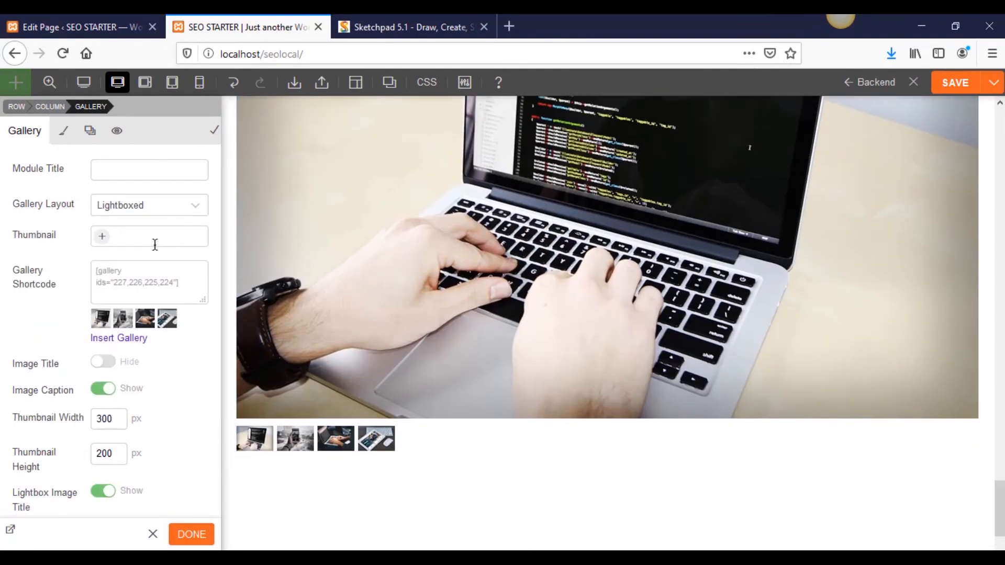
# Step: Set the gallery layout to Slider and review its slider options
pyautogui.click(177, 212)
pyautogui.click(145, 273)
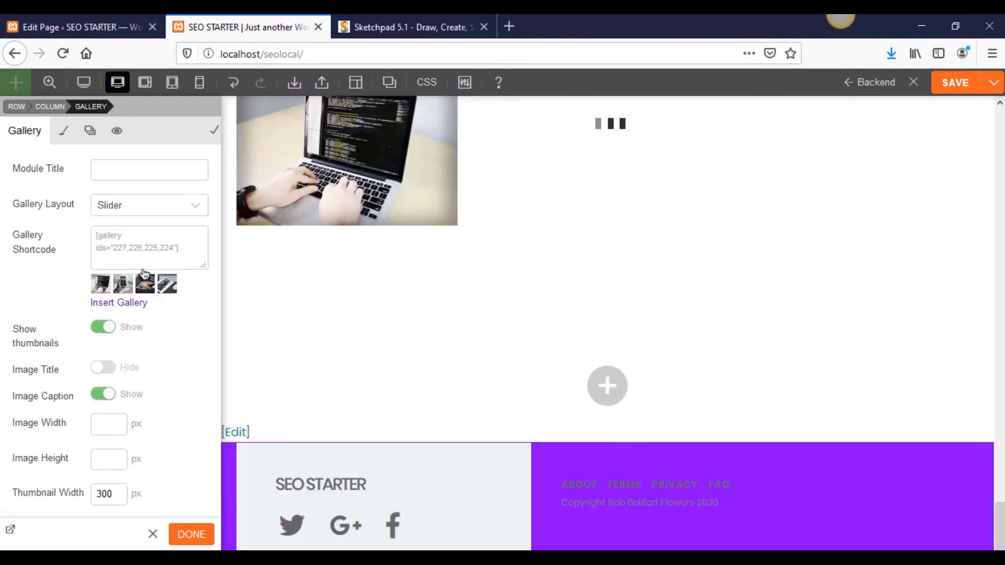
pyautogui.scroll(-3, 170, 369)
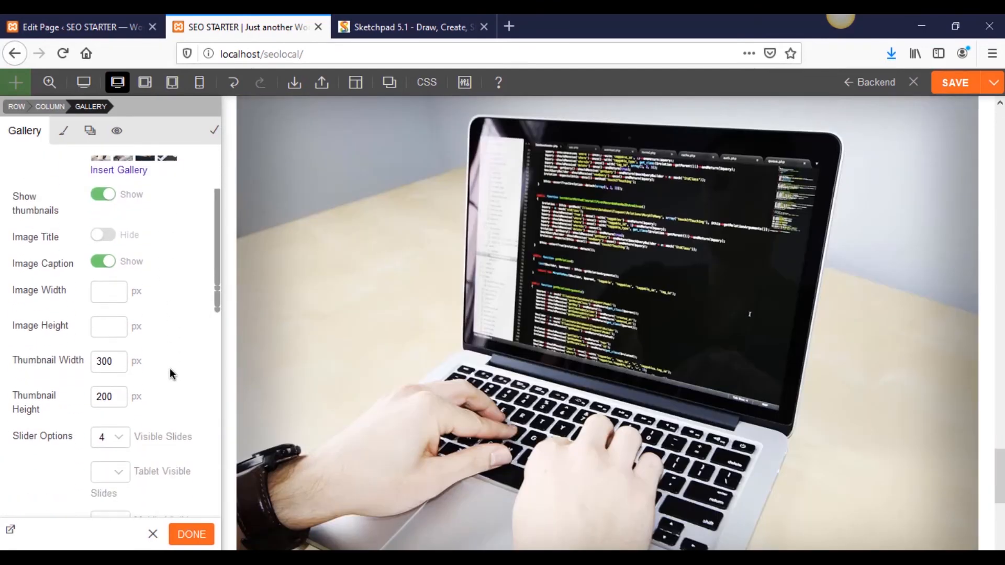
pyautogui.scroll(-10, 112, 330)
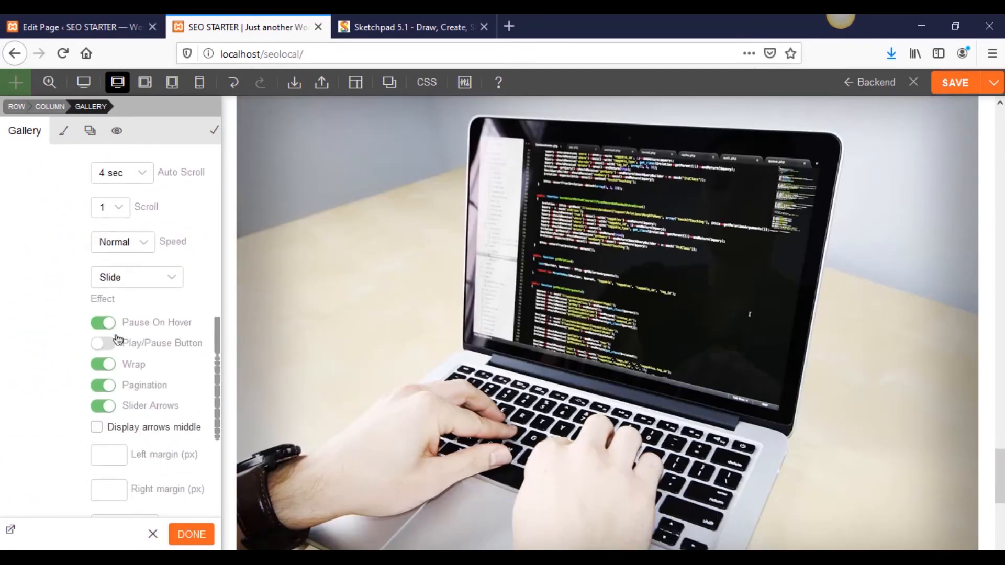
pyautogui.scroll(-4, 116, 338)
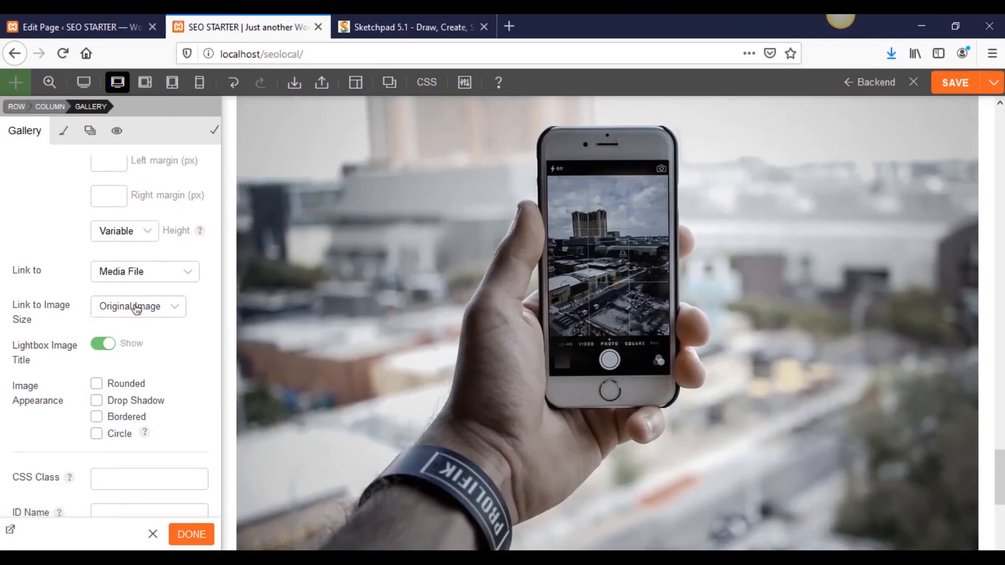
# Step: Set the gallery's image link to None, choose the Rounded image appearance and finish editing the module
pyautogui.click(134, 272)
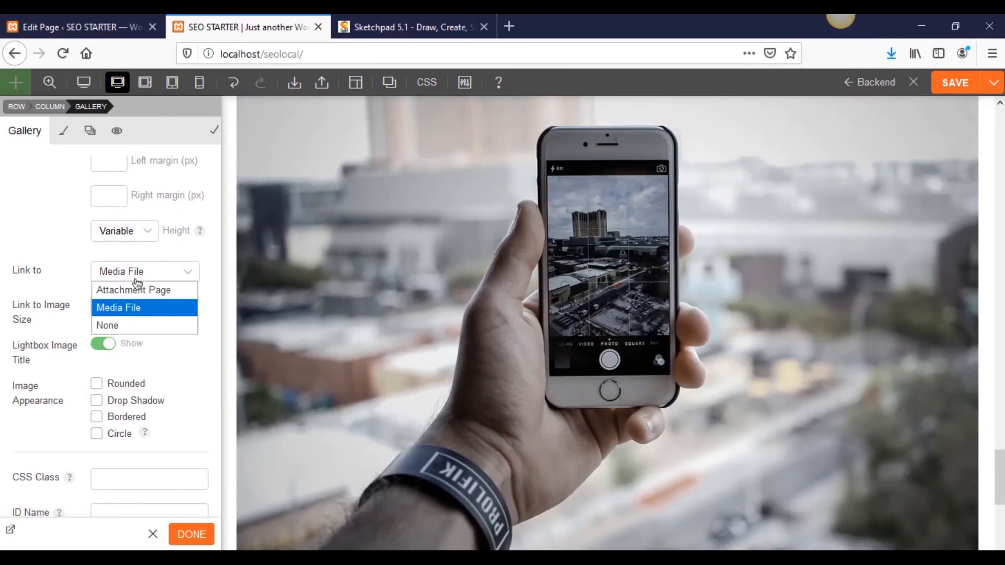
pyautogui.click(120, 330)
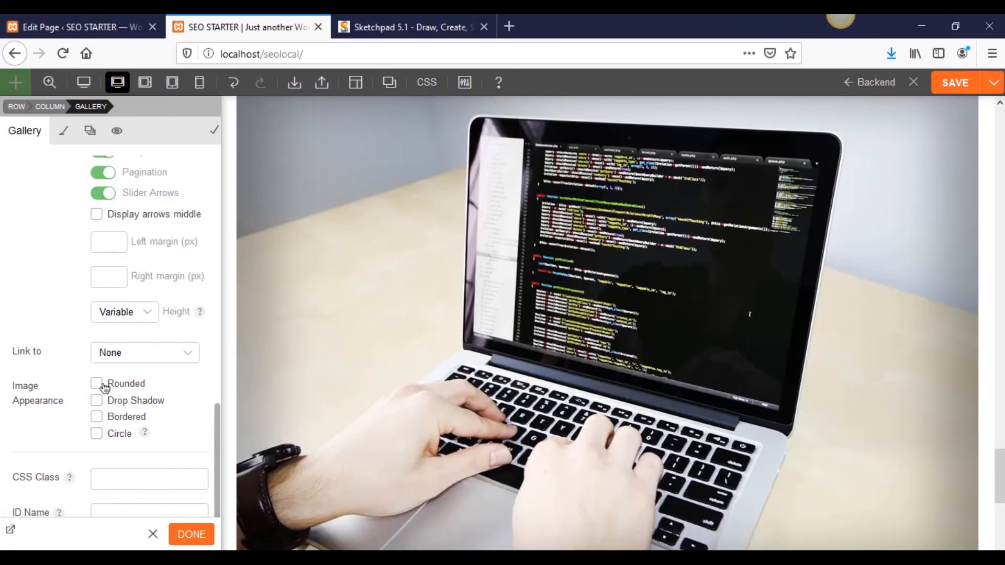
pyautogui.click(97, 384)
pyautogui.scroll(10, 85, 417)
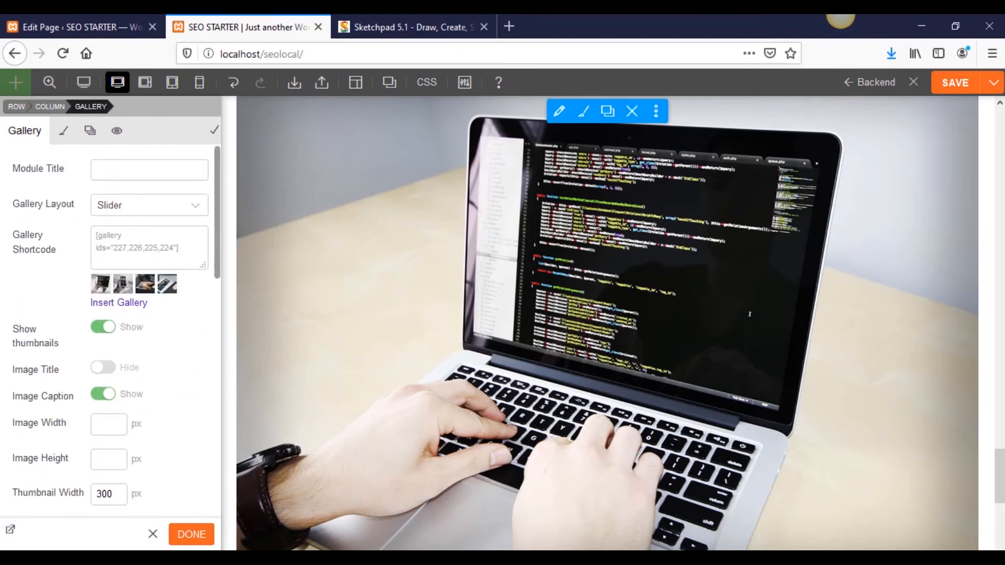
pyautogui.click(189, 534)
# Step: Delete the Gallery module from the white row
pyautogui.scroll(5, 859, 354)
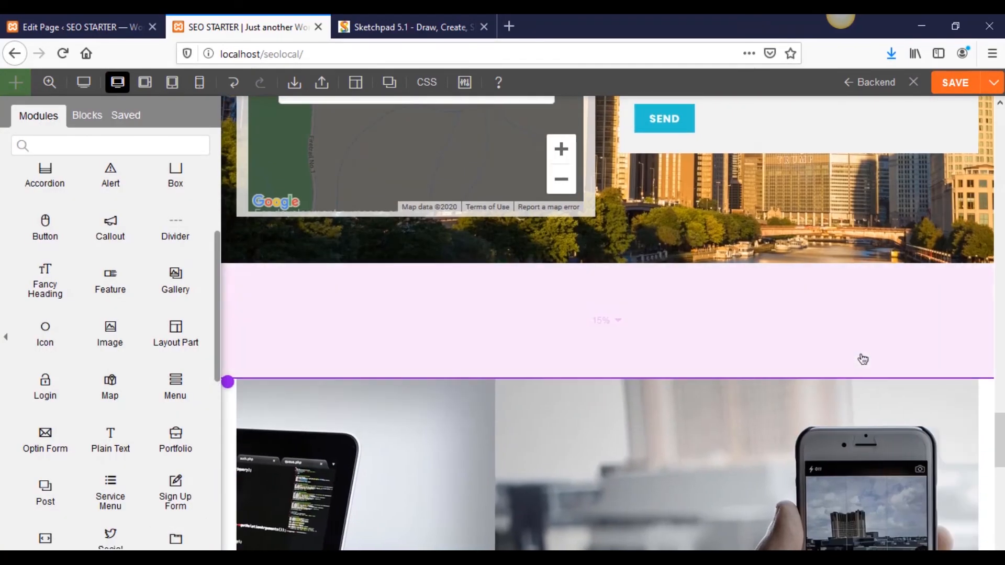
pyautogui.scroll(-3, 855, 395)
pyautogui.click(632, 260)
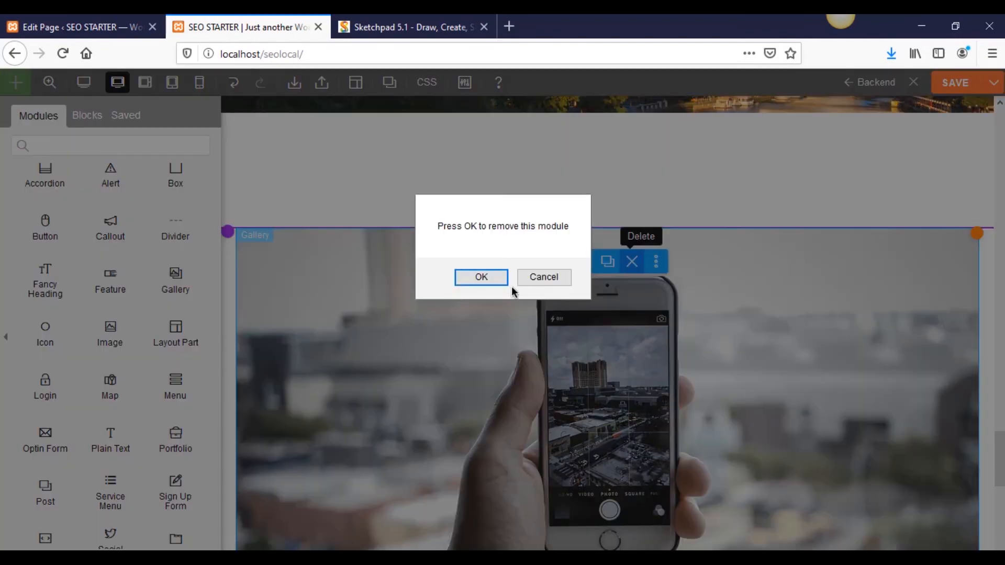
pyautogui.click(501, 283)
# Step: Add an Icon module to the white row and remove it again
pyautogui.scroll(-3, 63, 352)
pyautogui.scroll(1, 66, 346)
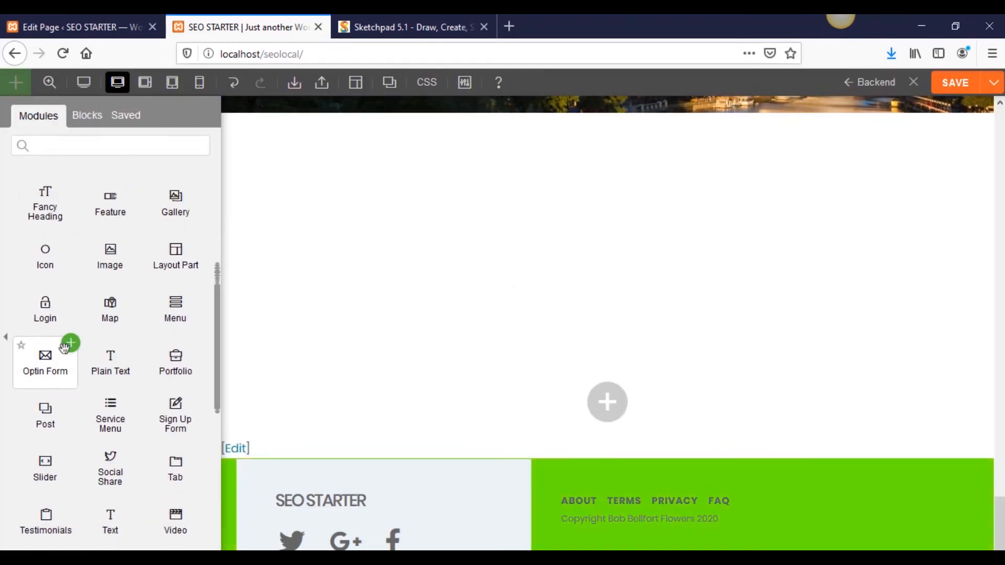
pyautogui.scroll(-1, 58, 314)
pyautogui.moveTo(51, 205); pyautogui.dragTo(649, 264)
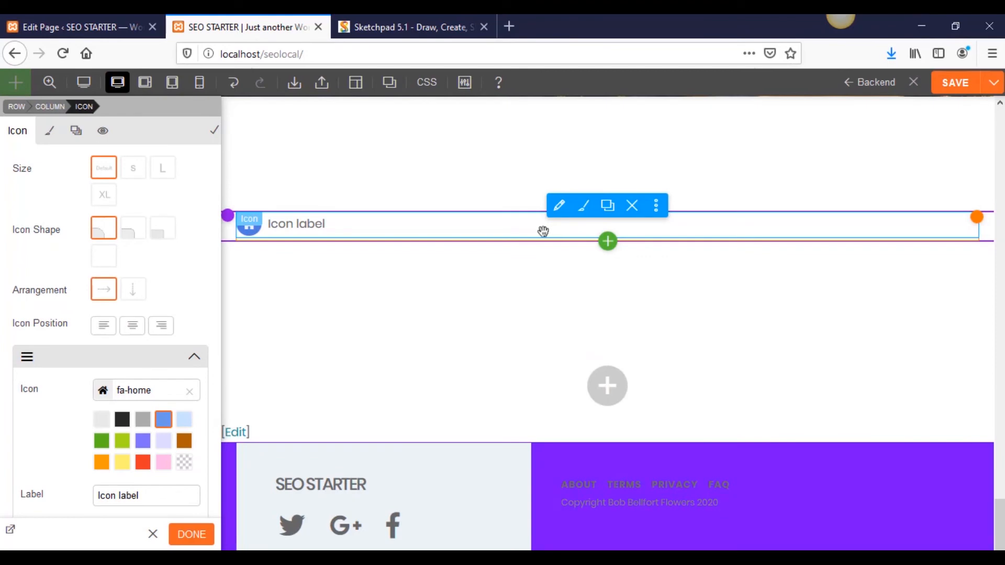
pyautogui.click(632, 205)
pyautogui.click(480, 277)
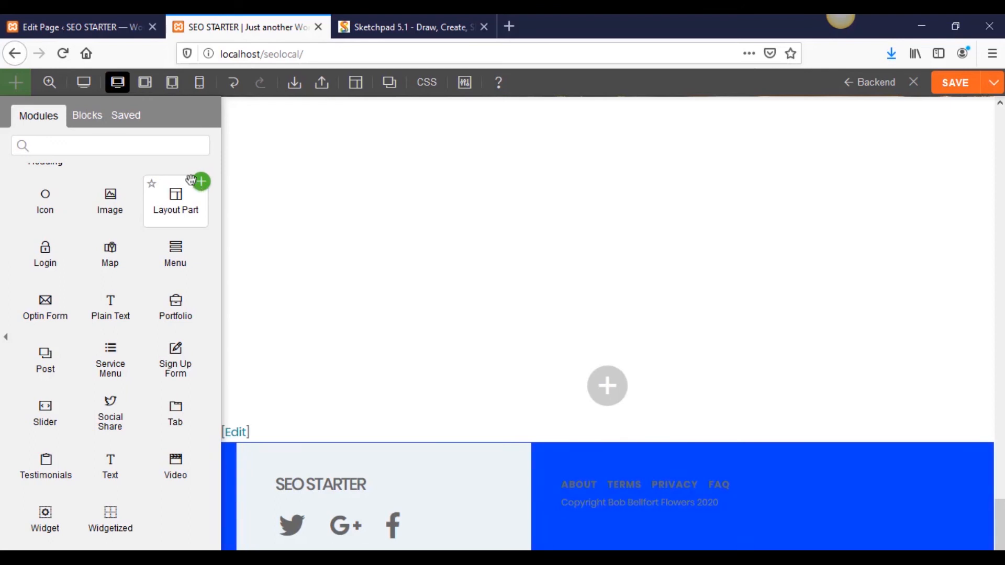
# Step: Add a Login module to the white row and remove it again
pyautogui.moveTo(59, 261); pyautogui.dragTo(493, 450)
pyautogui.moveTo(46, 255); pyautogui.dragTo(590, 238)
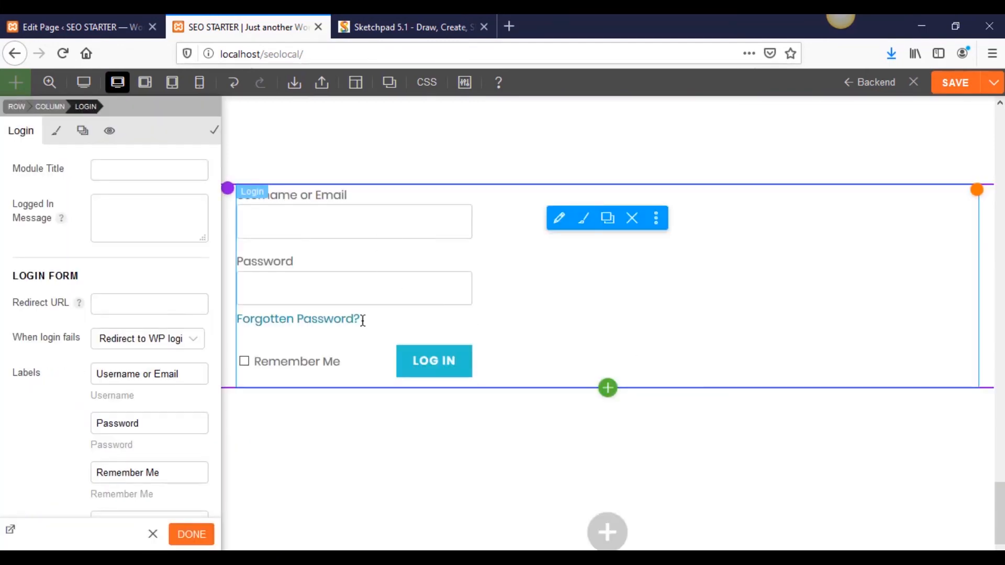
pyautogui.click(632, 217)
pyautogui.click(478, 277)
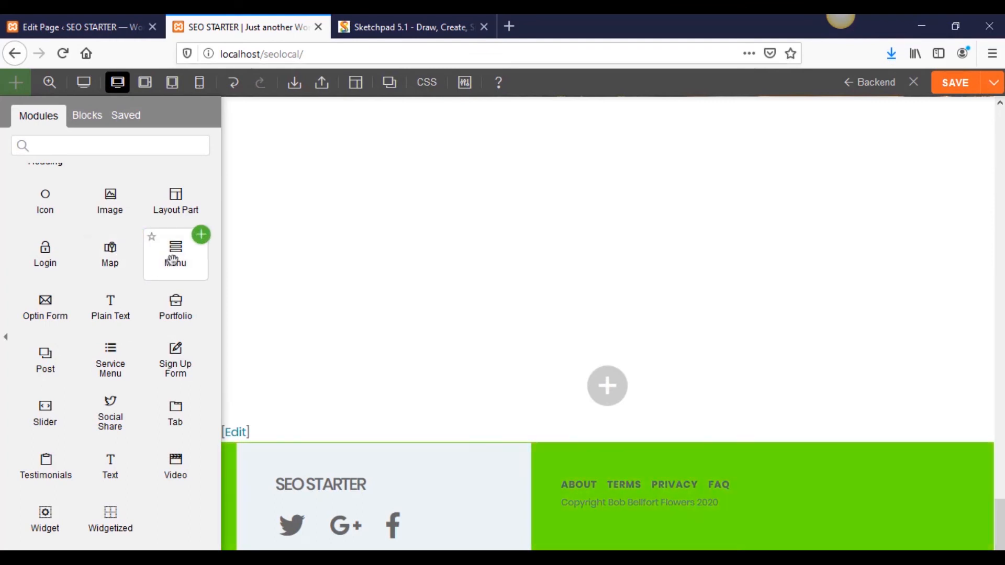
# Step: Add a Menu module to the white row and remove it again after viewing the page header
pyautogui.moveTo(175, 256); pyautogui.dragTo(502, 247)
pyautogui.moveTo(195, 249); pyautogui.dragTo(589, 242)
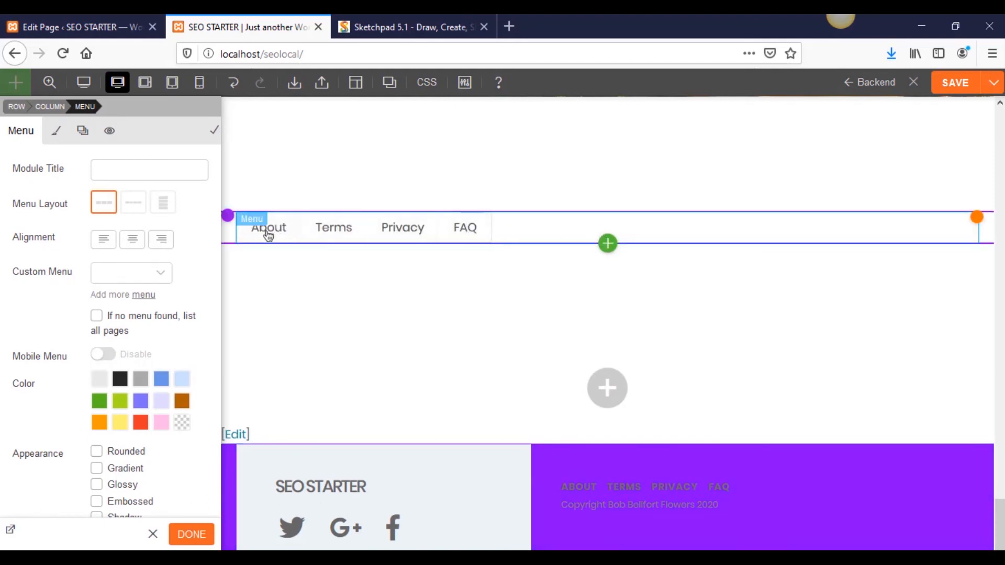
pyautogui.scroll(20, 553, 321)
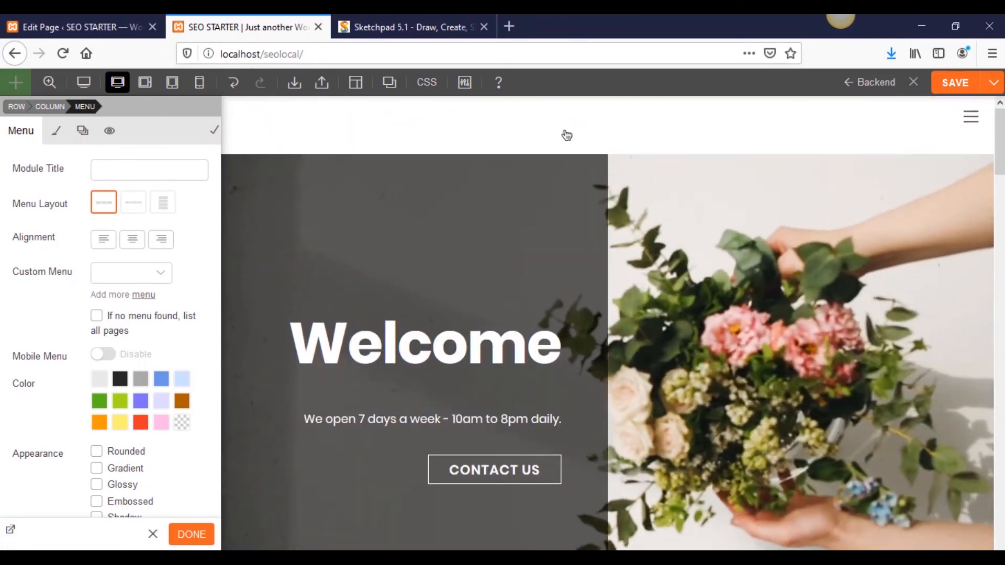
pyautogui.scroll(-10, 571, 209)
pyautogui.scroll(-15, 575, 279)
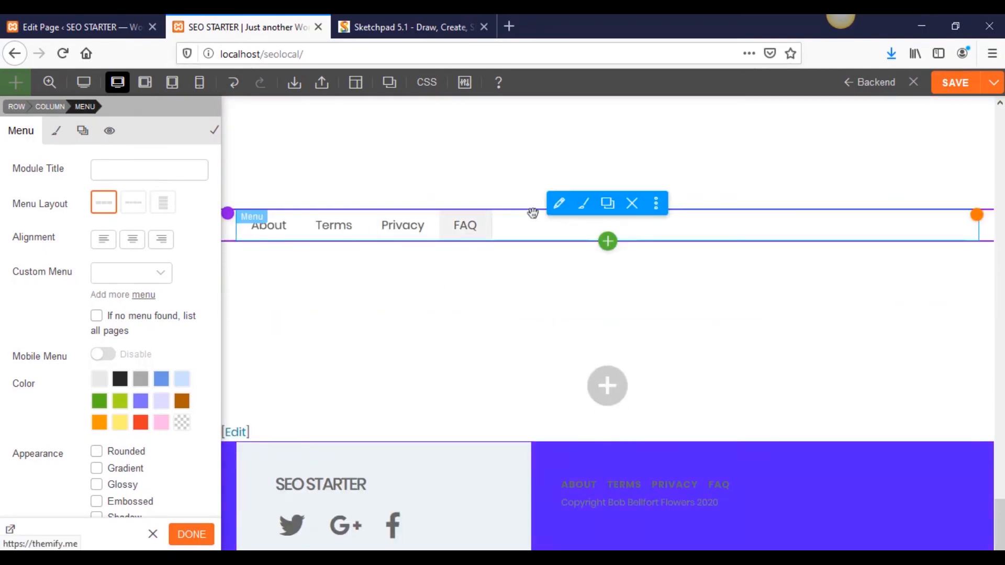
pyautogui.moveTo(480, 238)
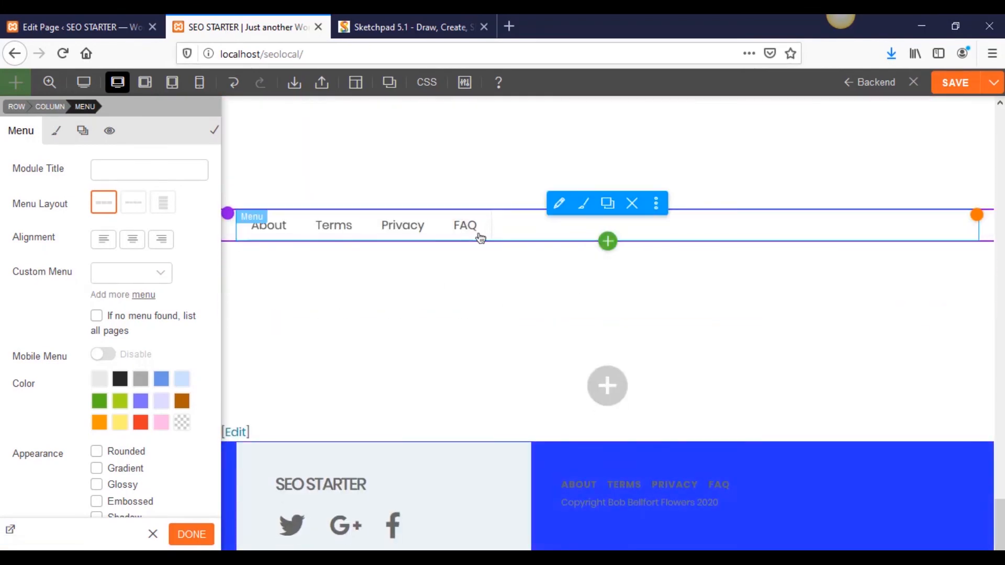
pyautogui.click(632, 203)
pyautogui.click(495, 276)
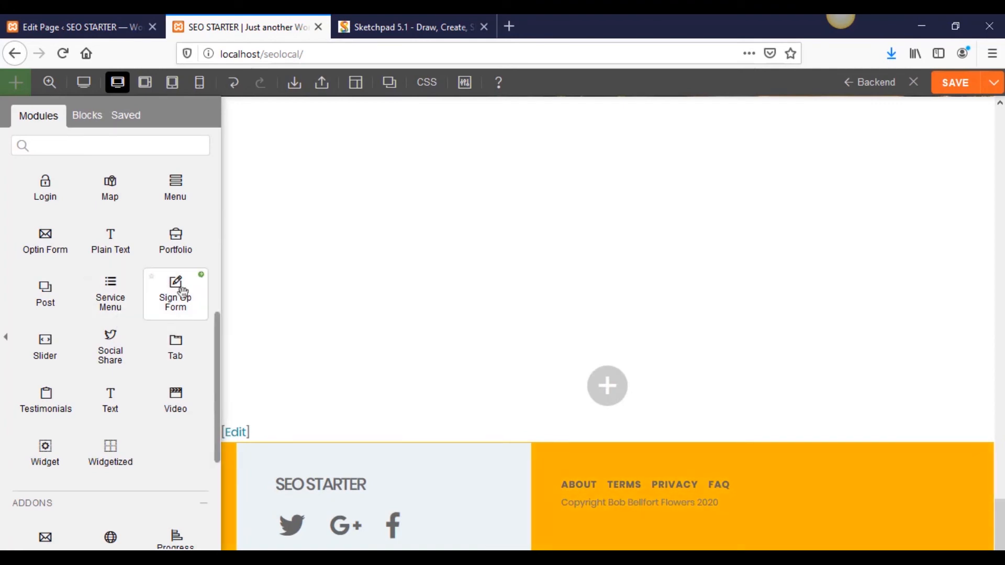
# Step: Look through the remaining general modules and the Addons and Site modules in the module list
pyautogui.scroll(1, 178, 293)
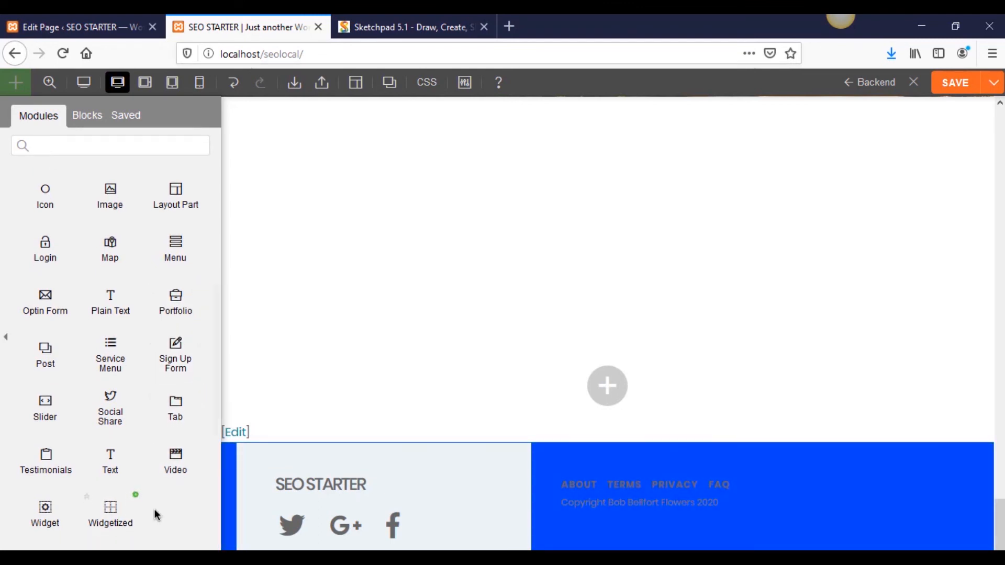
pyautogui.scroll(-5, 155, 510)
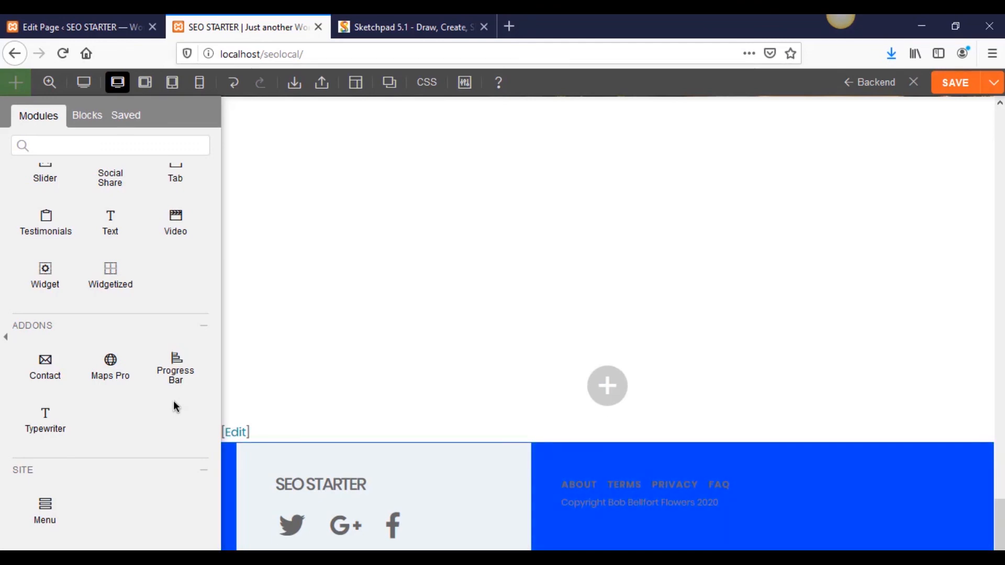
pyautogui.scroll(3, 157, 387)
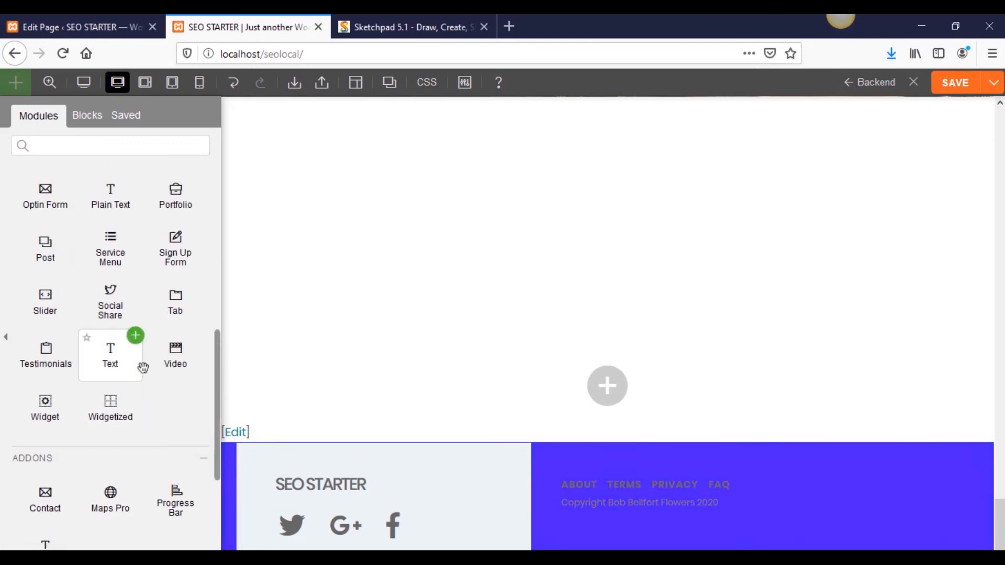